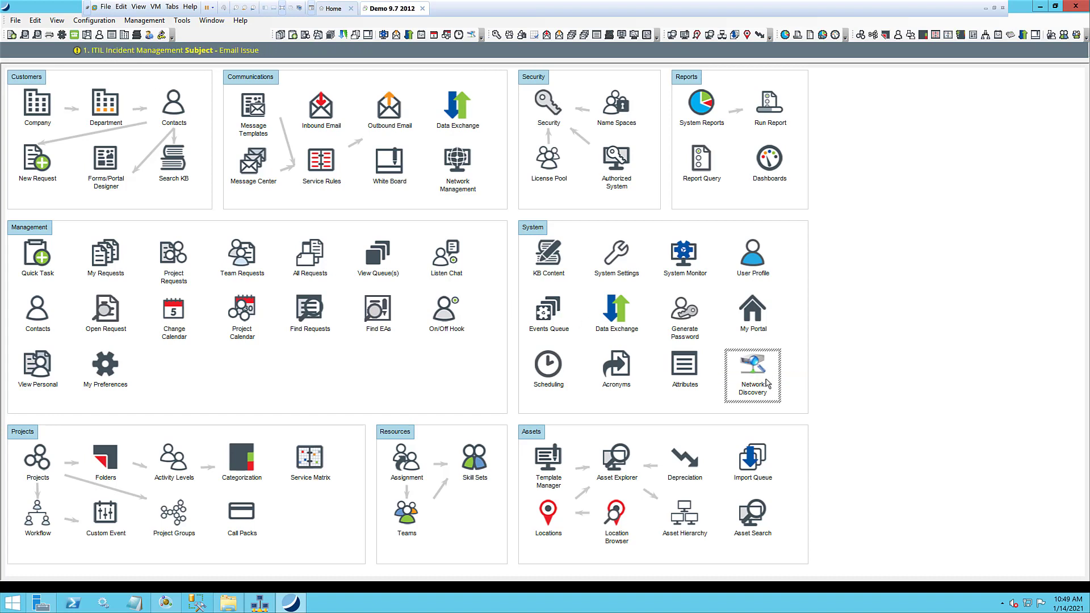
Step: Open the Local Network scheduled scan in Network Discovery and check which server networks it can scan
double_click(751, 369)
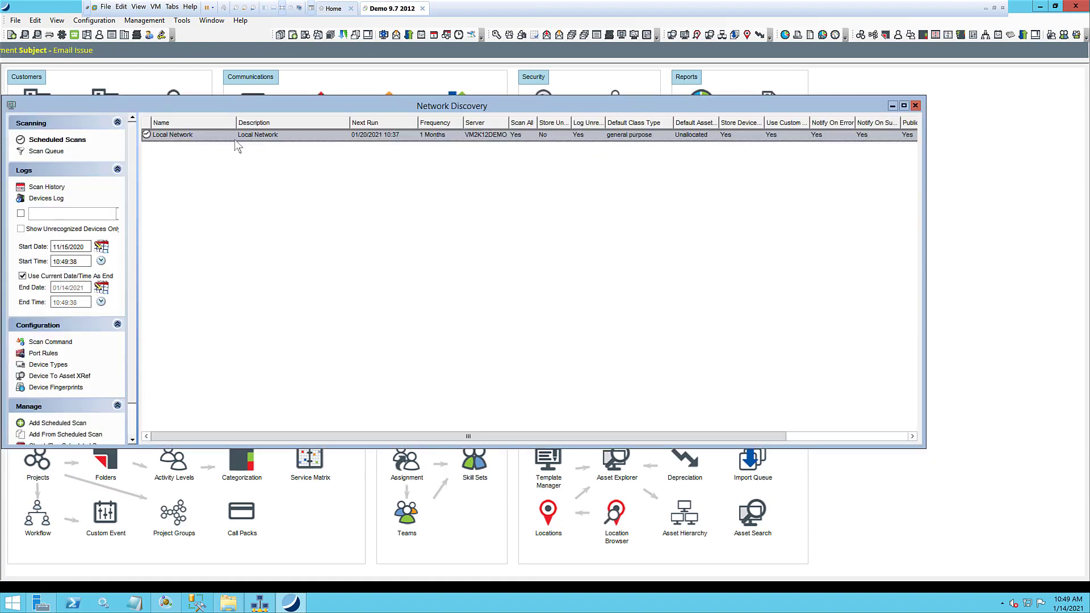
double_click(286, 136)
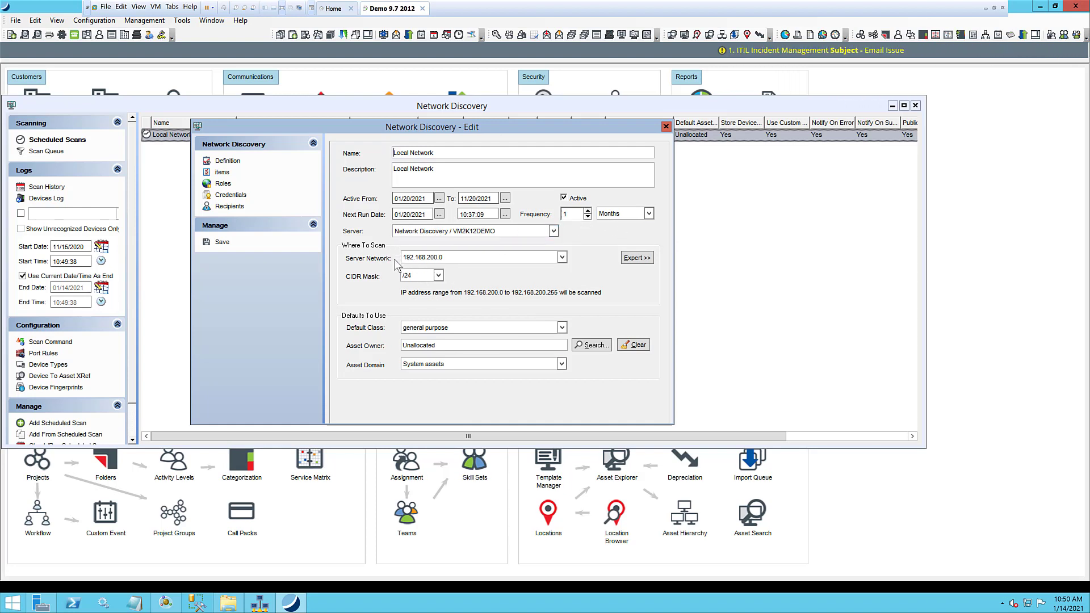
left_click(437, 257)
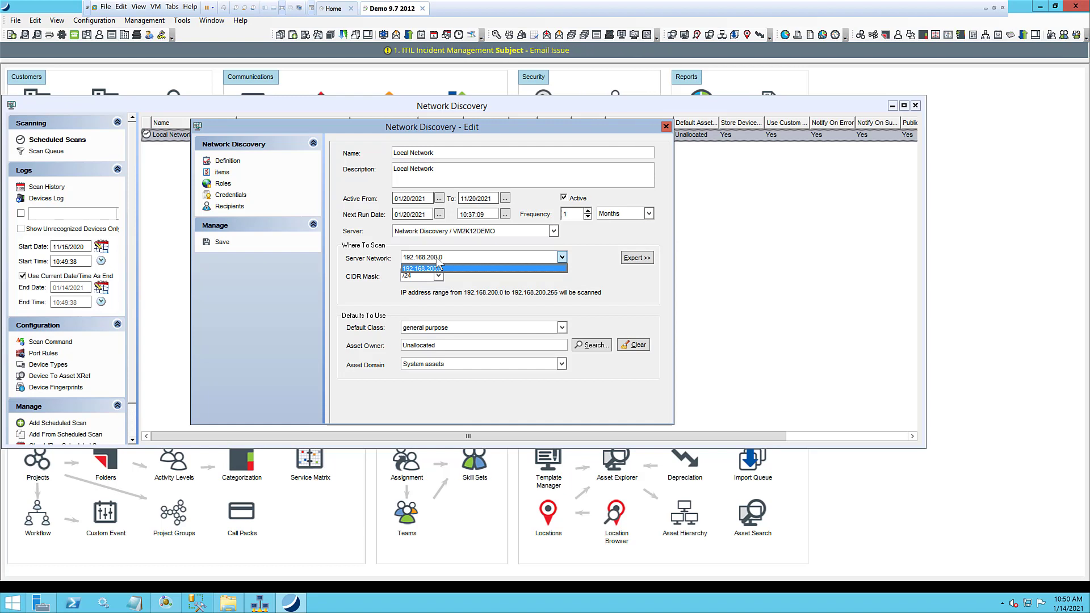
left_click(504, 280)
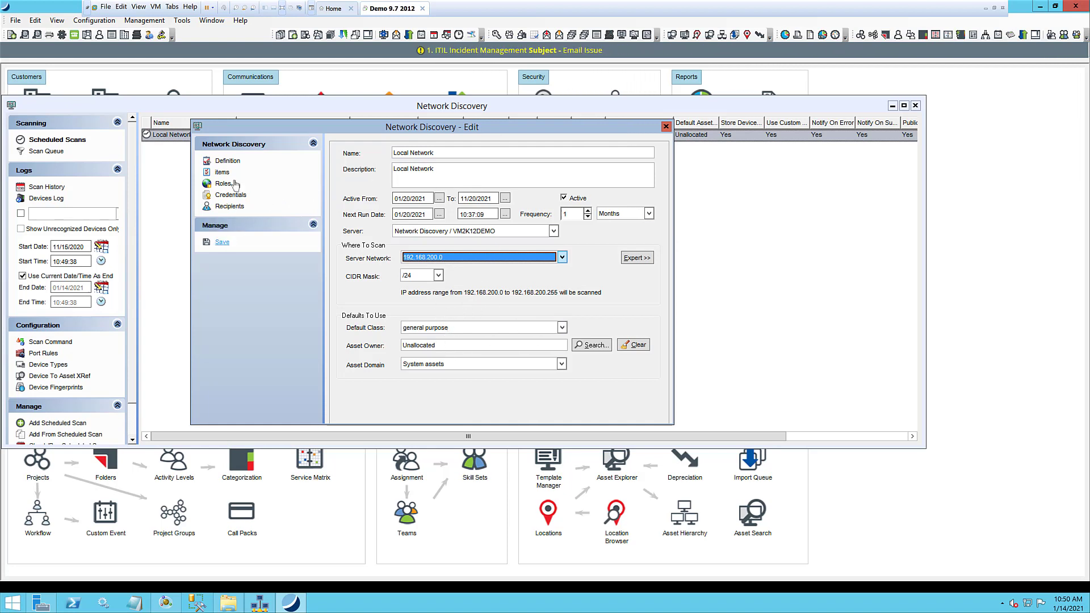
Step: Review the Local Network scan's items, roles, credentials and e-mail recipients, and save the scan definition
left_click(223, 172)
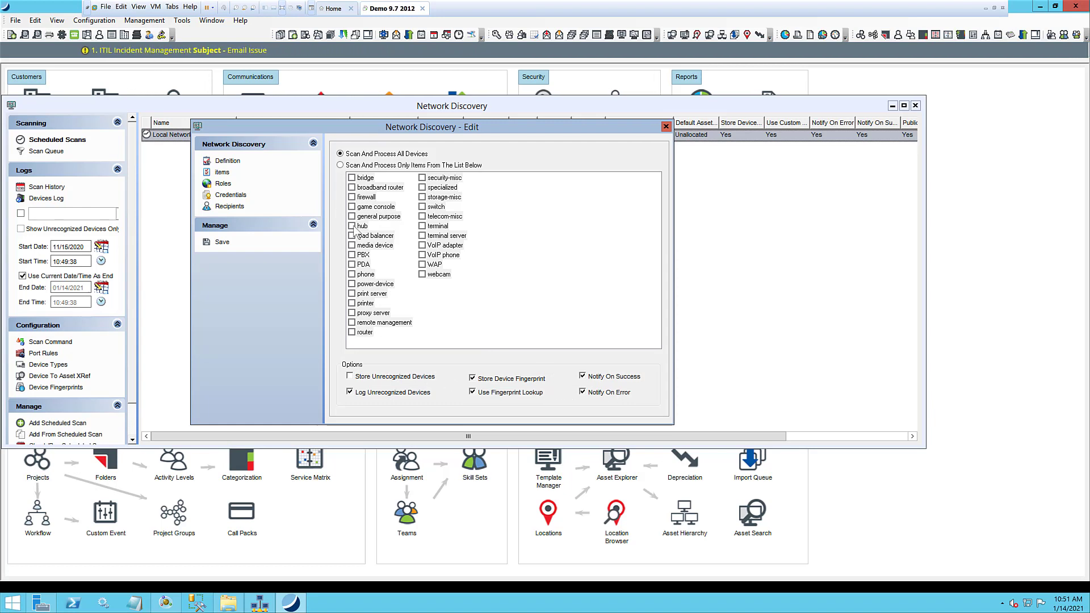
left_click(223, 184)
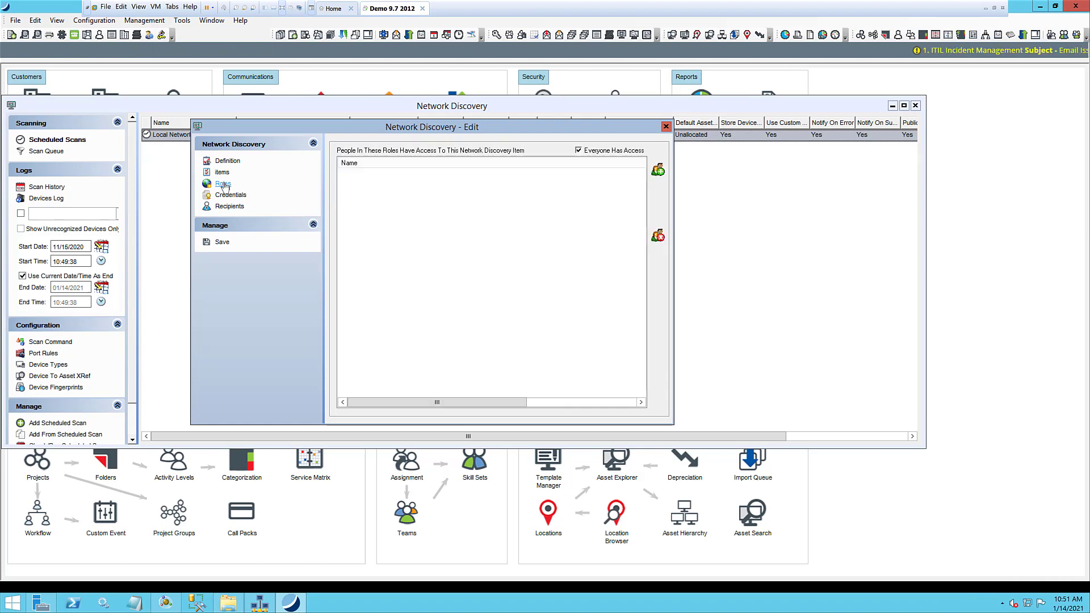
left_click(231, 197)
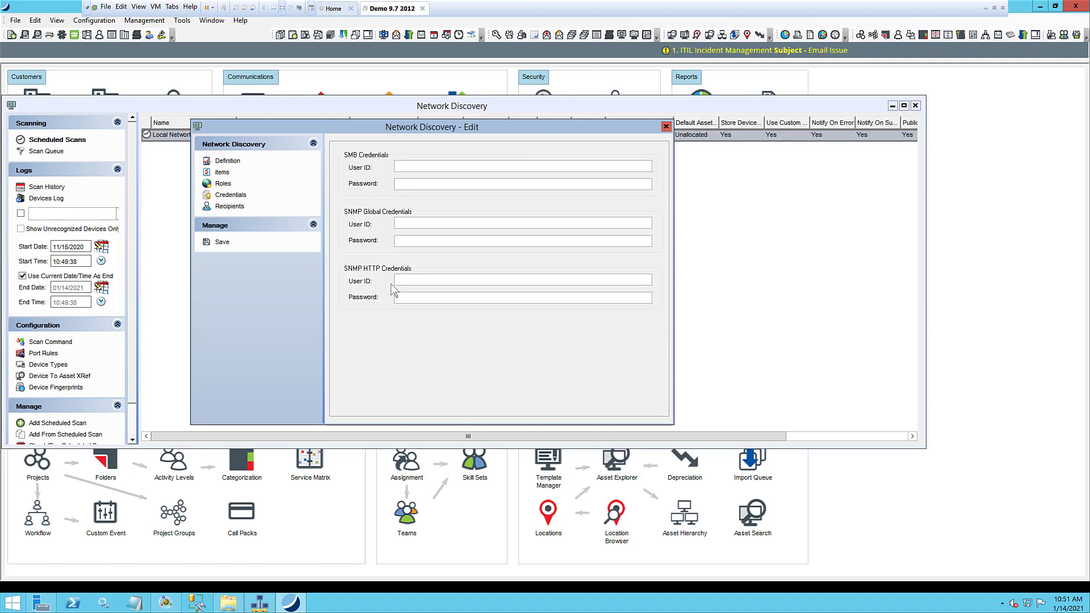
left_click(225, 207)
left_click(226, 196)
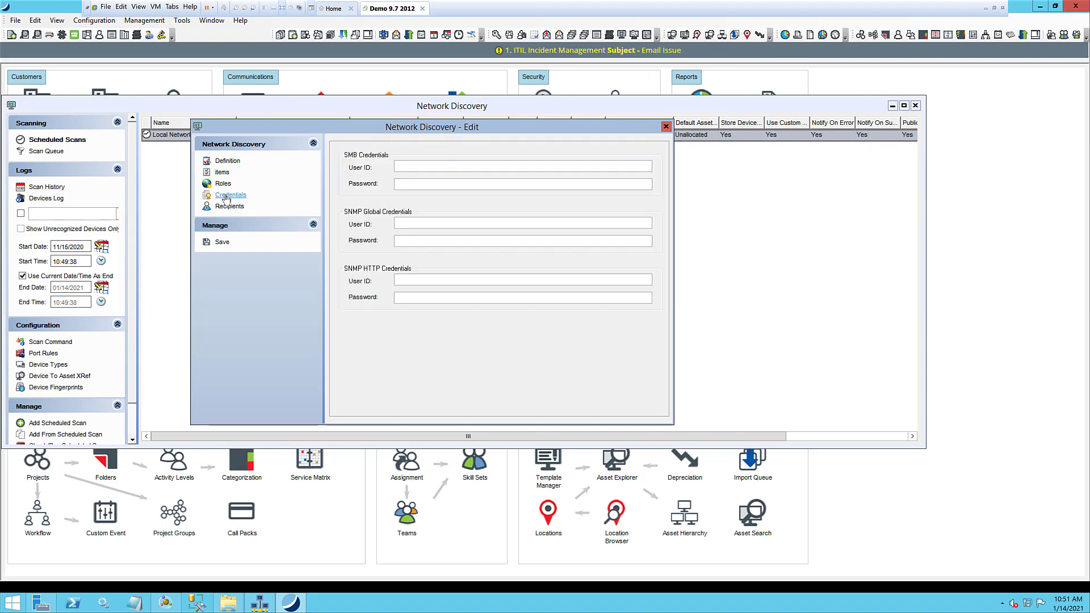
left_click(228, 207)
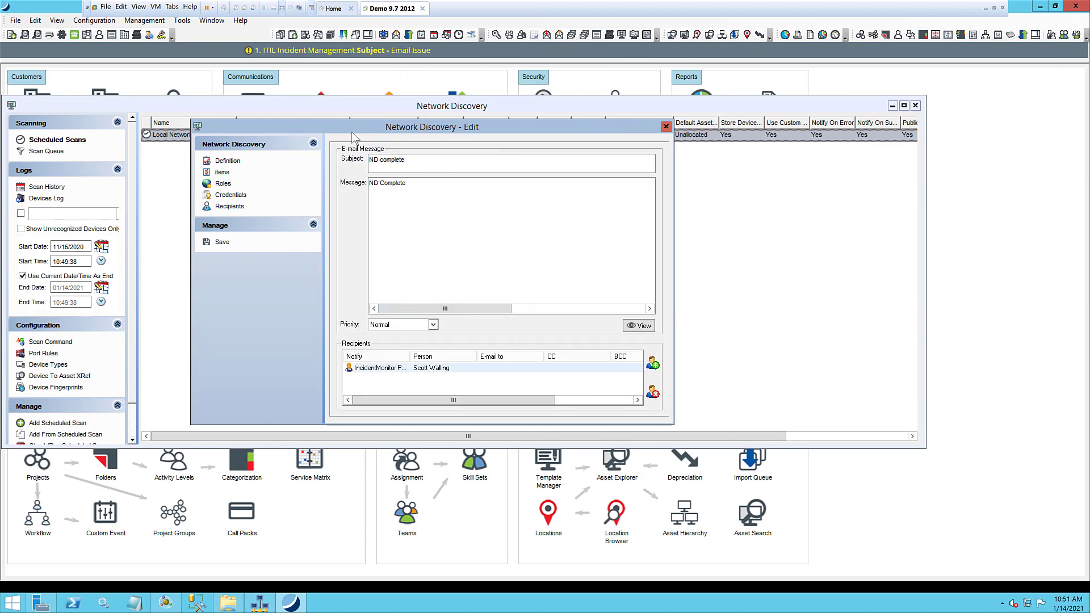
left_click_drag(352, 130, 348, 123)
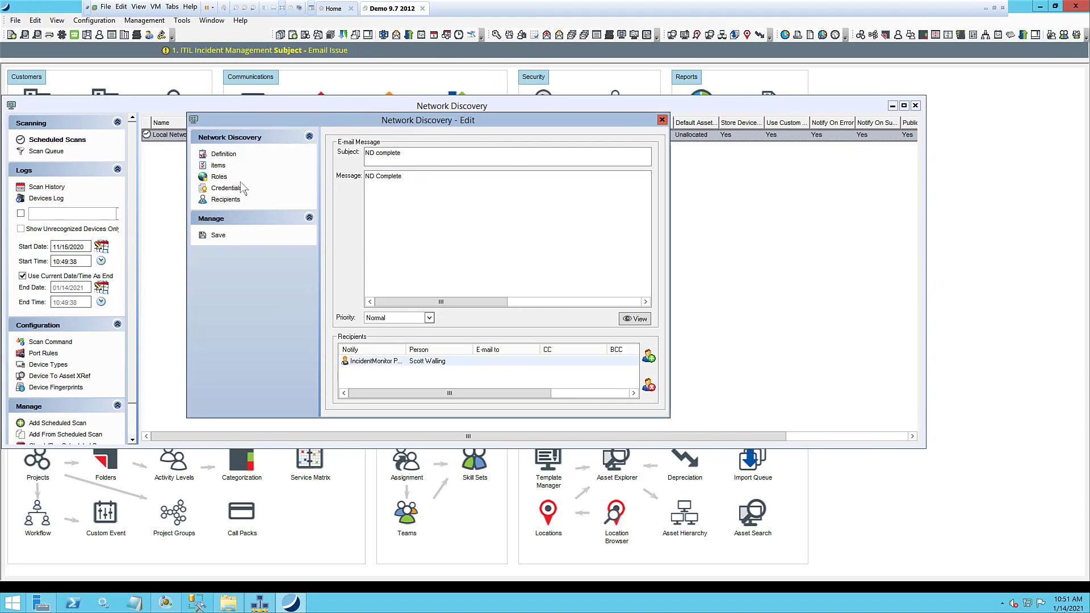
left_click(218, 235)
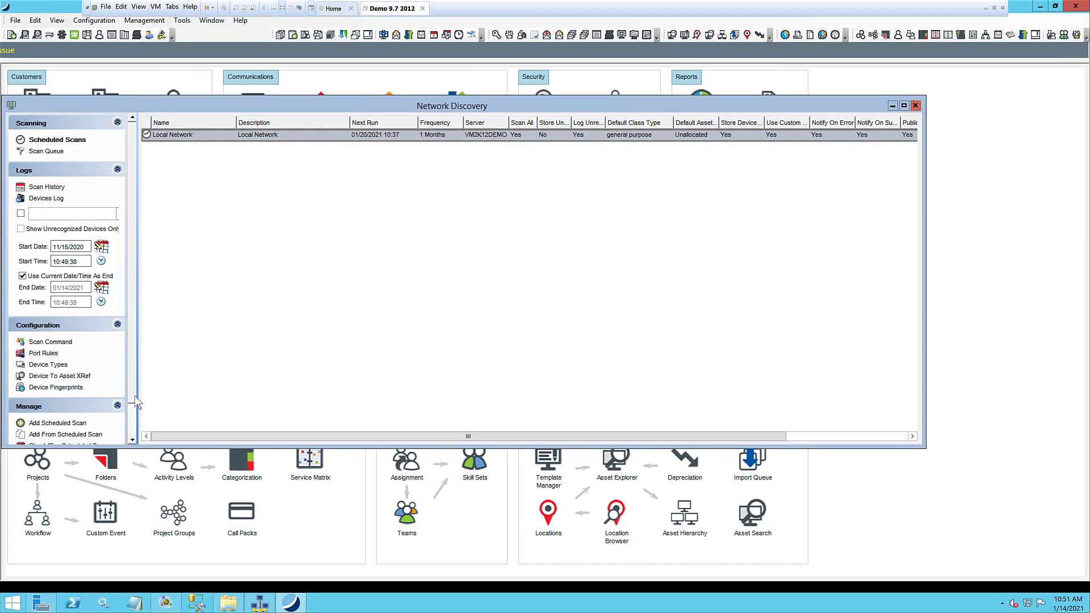
Step: Review the management actions for scheduled scans and display the scan queue
scroll(134, 406, "down", 1)
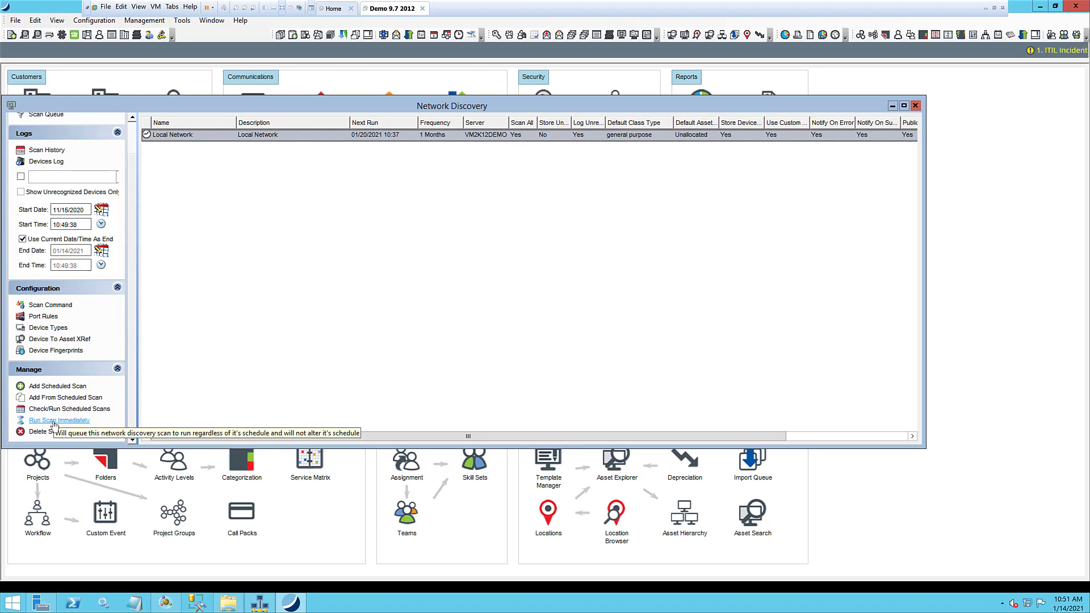
left_click(132, 118)
left_click(48, 117)
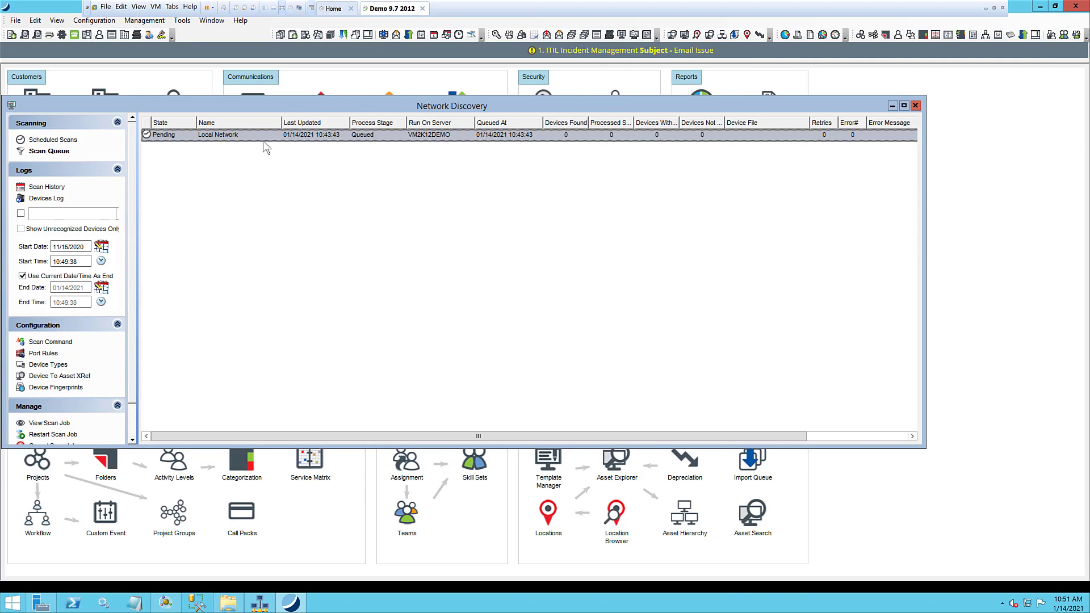
Step: Display the scan history and examine the devices logged by the 11/20/2020 Local Network job
left_click(47, 187)
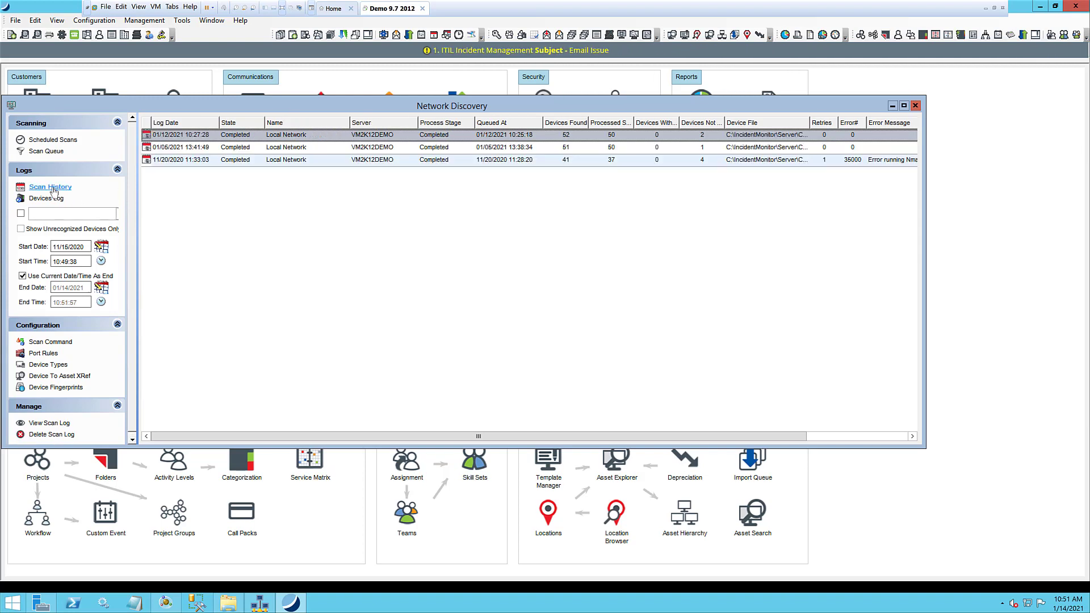
double_click(319, 157)
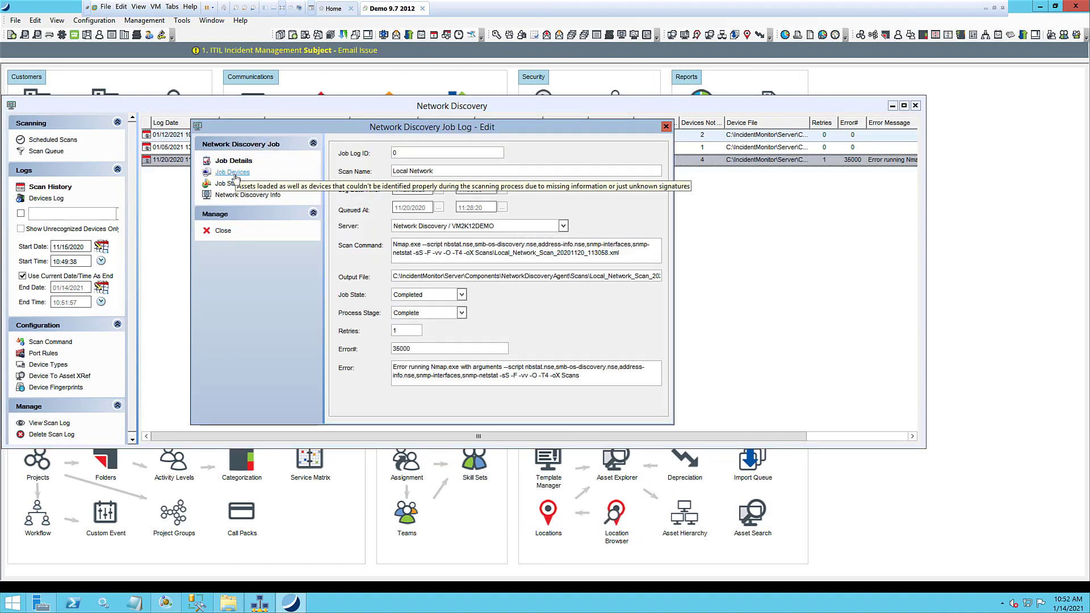
left_click(233, 172)
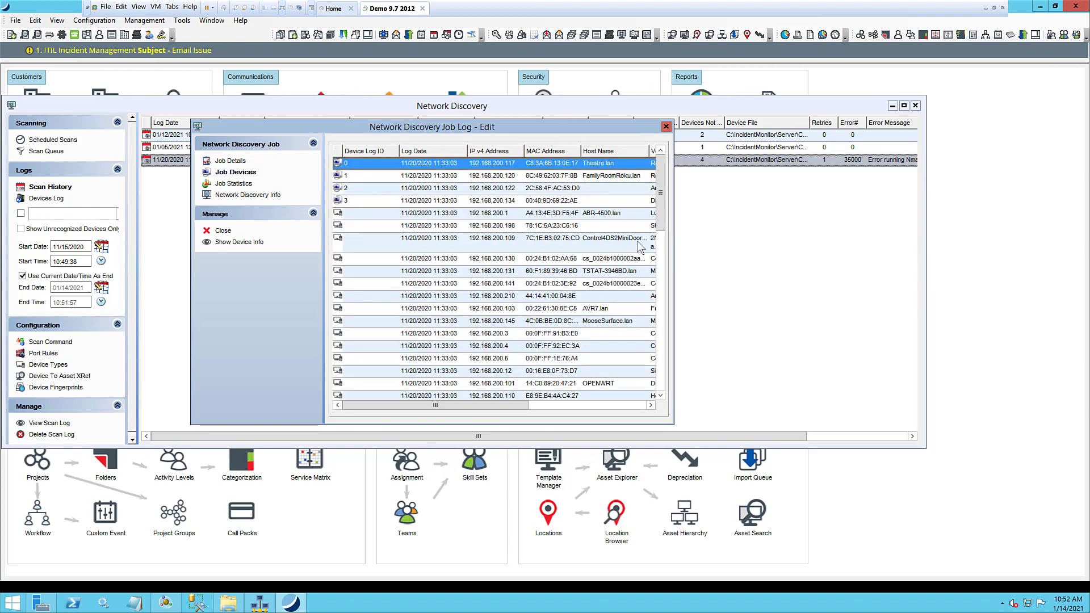
mouse_move(660, 193)
left_mouse_down()
mouse_move(665, 383)
mouse_move(664, 194)
left_mouse_up()
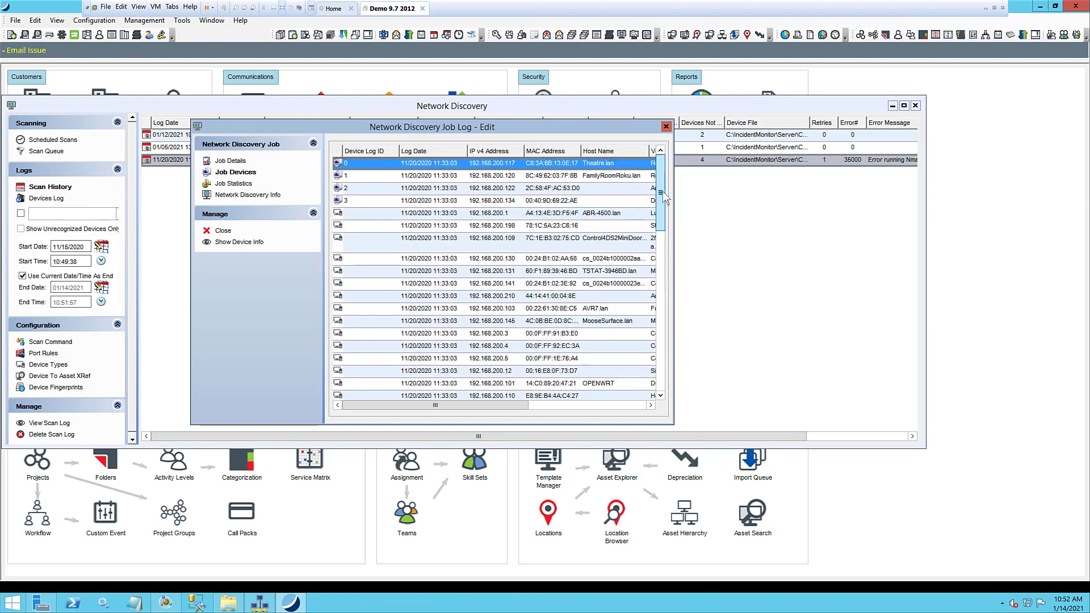
left_click(666, 126)
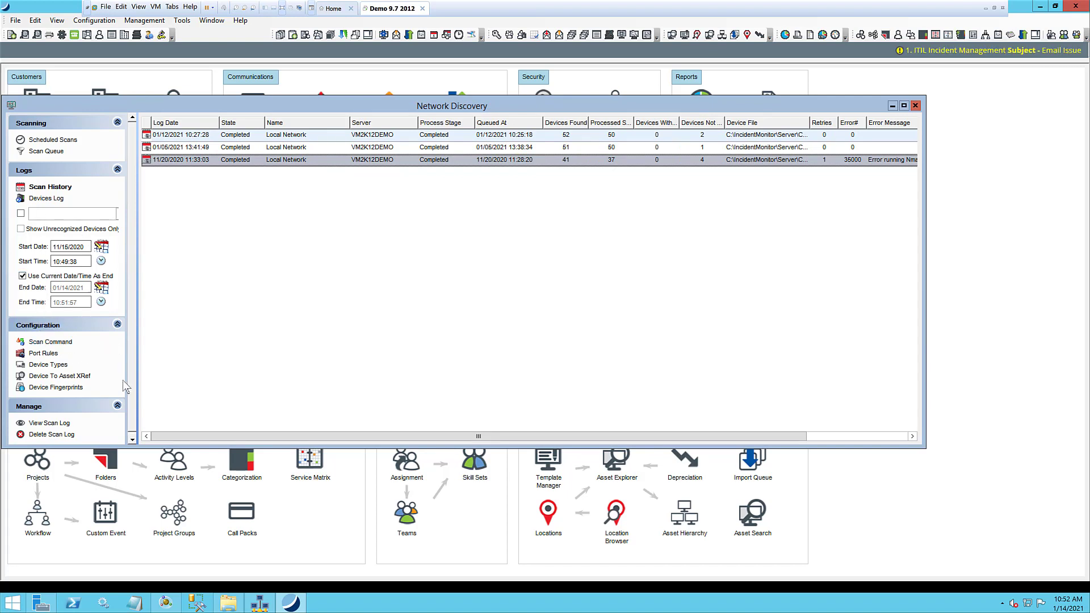
Step: Make the Network Discovery window taller, reposition it, and display the list of device fingerprints
left_click_drag(177, 448, 176, 514)
left_click_drag(237, 105, 296, 93)
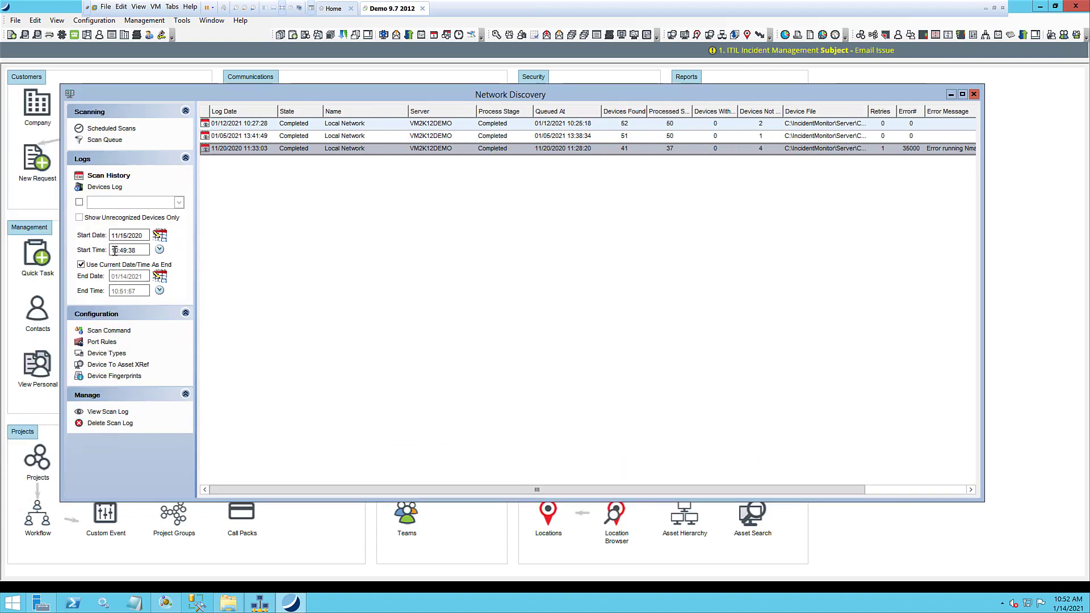
left_click(110, 377)
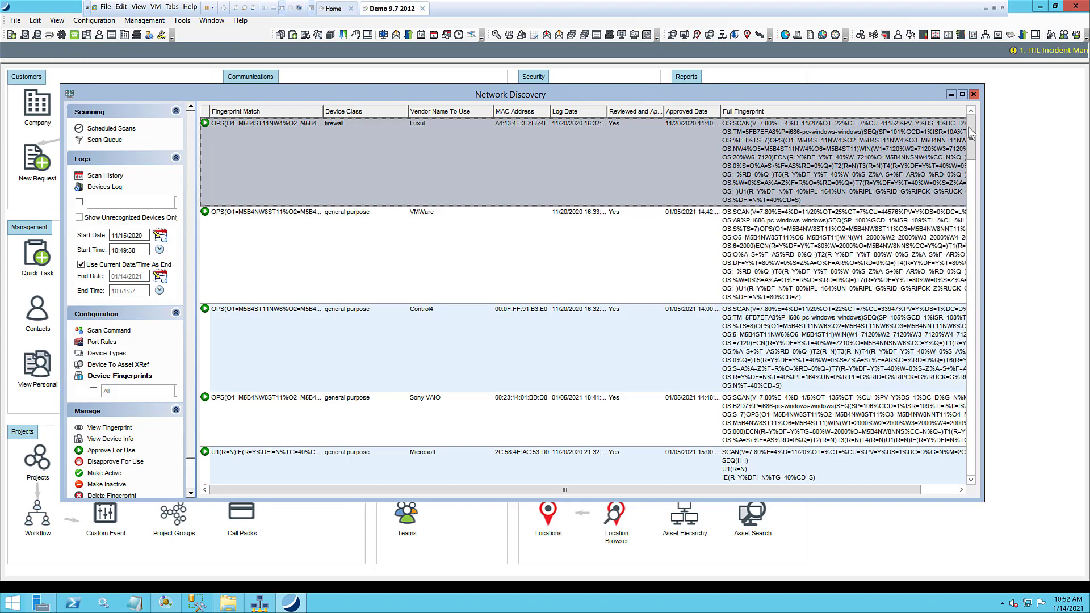
mouse_move(972, 134)
left_mouse_down()
mouse_move(969, 465)
mouse_move(974, 118)
left_mouse_up()
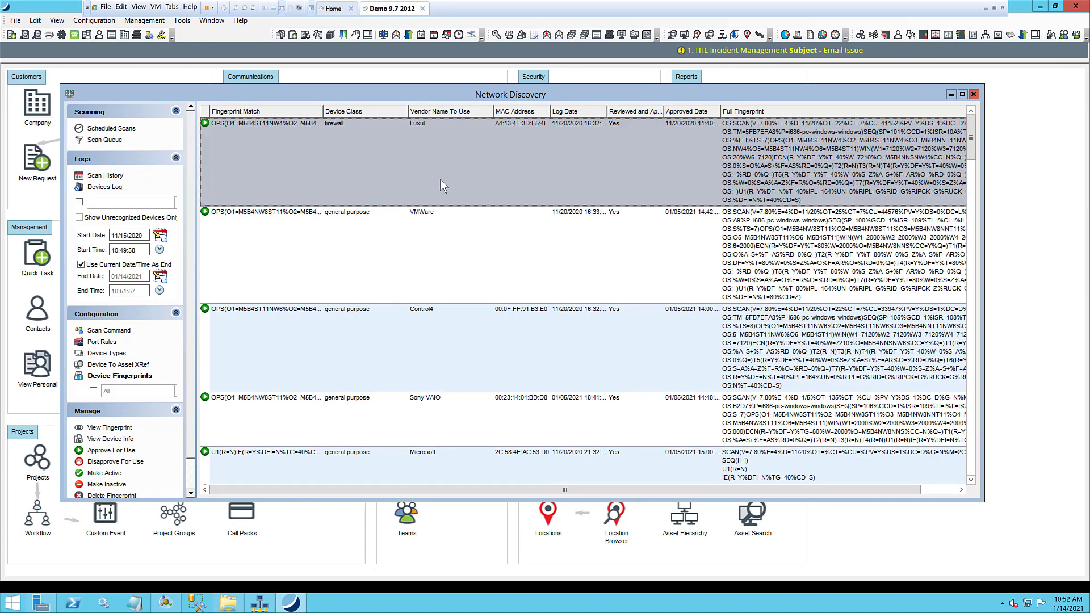
Step: Examine the full fingerprint and classification details of the Luxul firewall entry
double_click(441, 180)
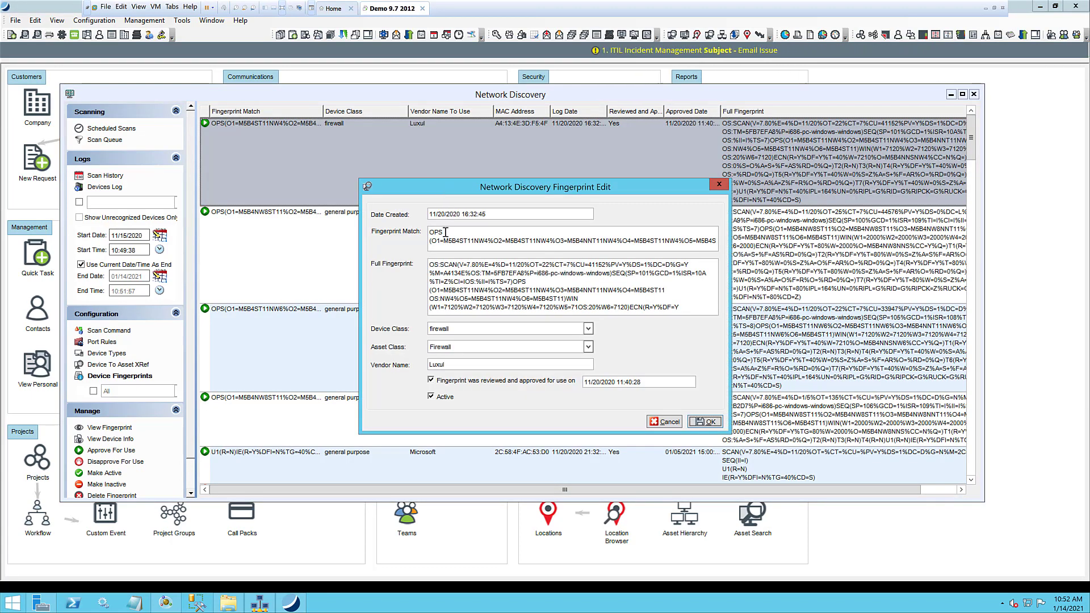
left_click_drag(692, 306, 430, 263)
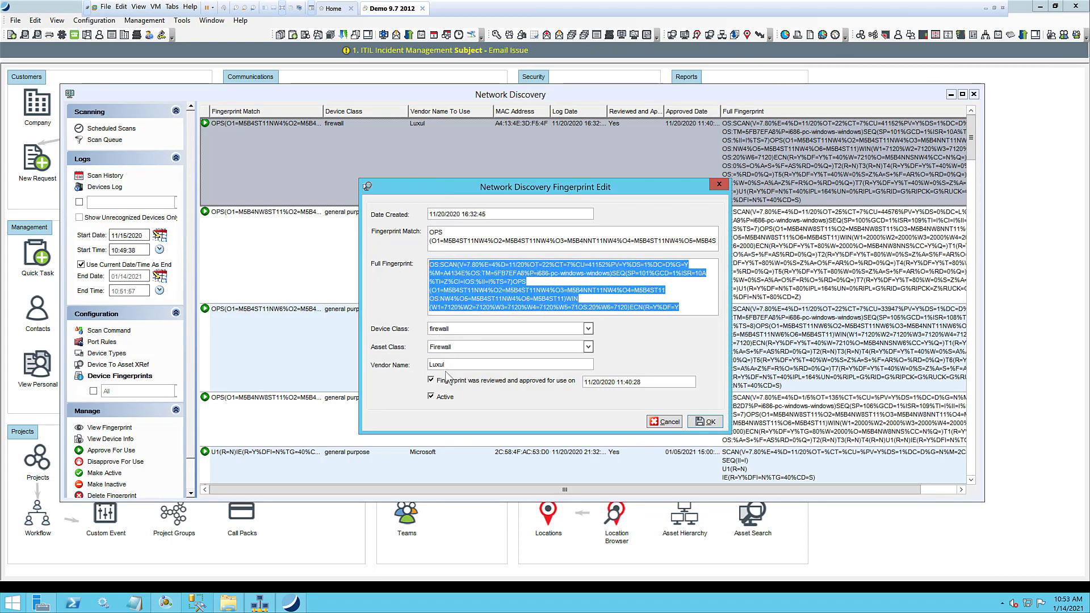
left_click(718, 184)
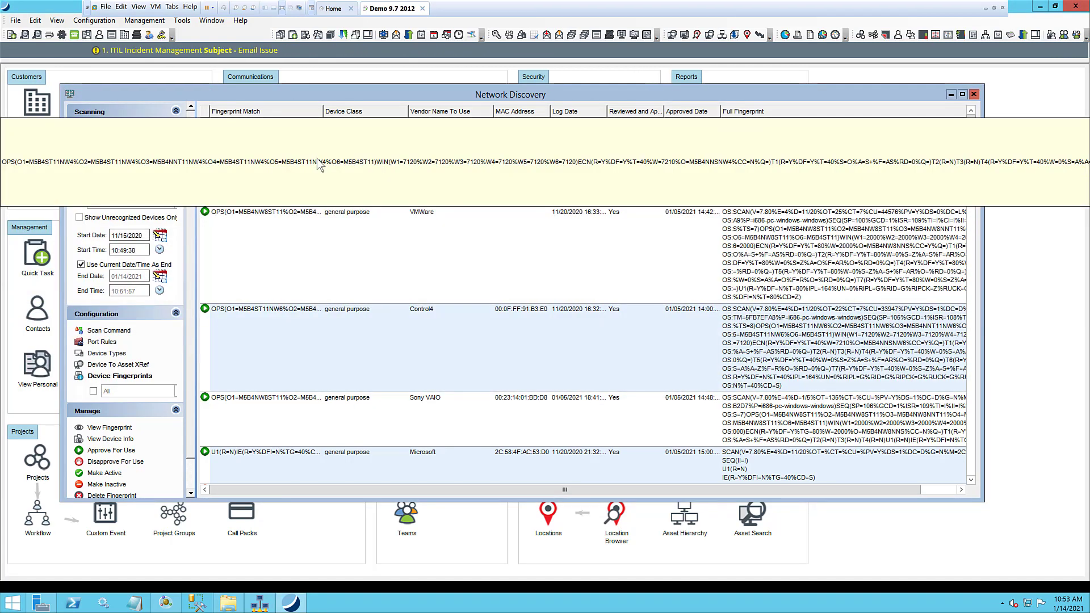
Step: View the Luxul firewall's device info and examine the vendor, IP address and OS class type in its host XML
left_click(381, 186)
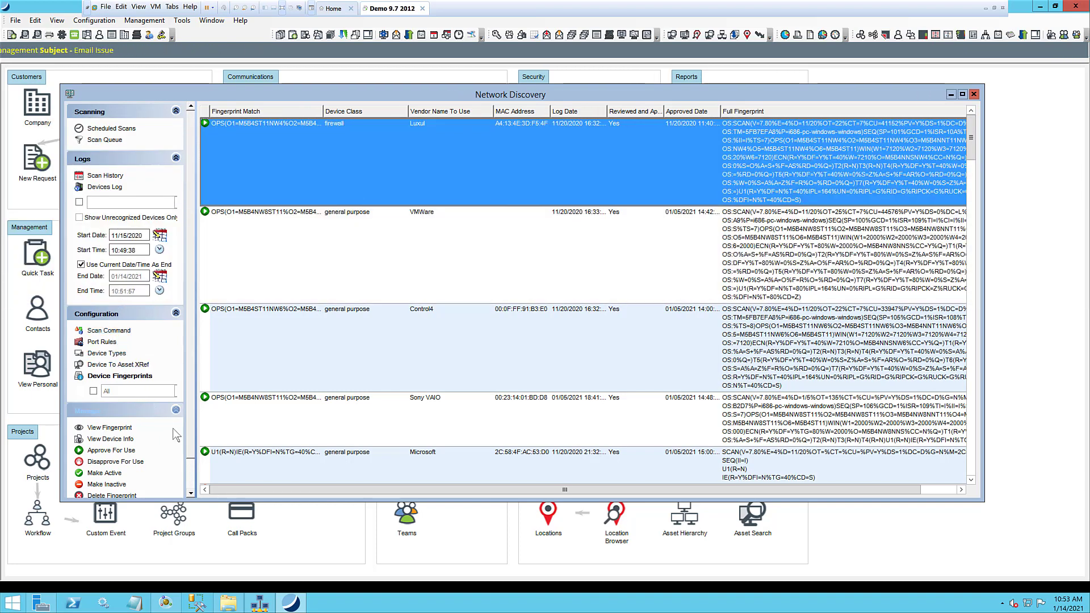
left_click(113, 439)
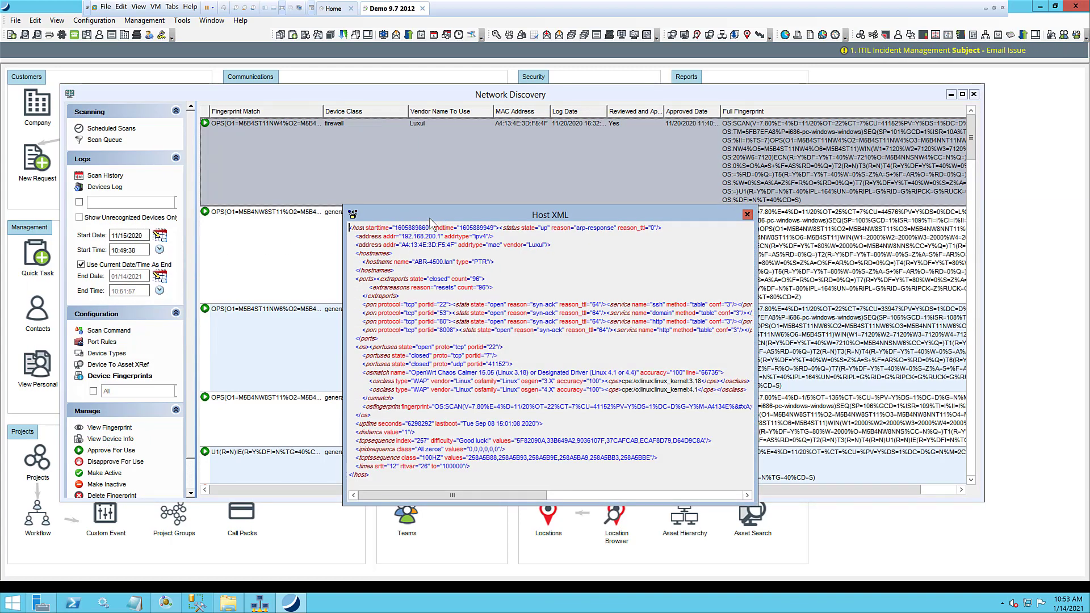
left_click_drag(432, 216, 326, 172)
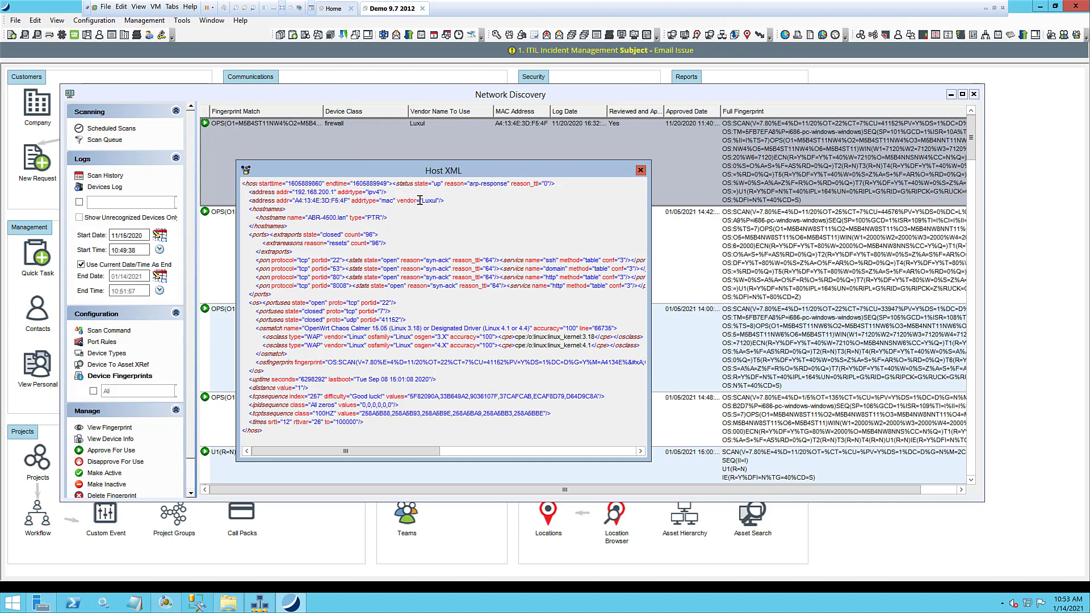
left_click_drag(422, 201, 441, 201)
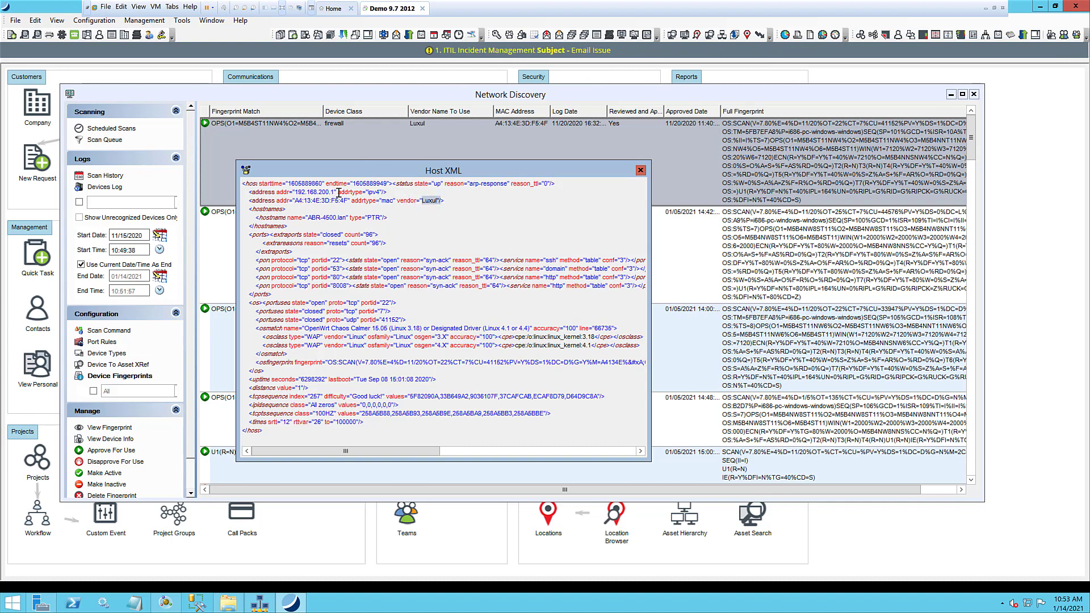
left_click_drag(294, 192, 334, 192)
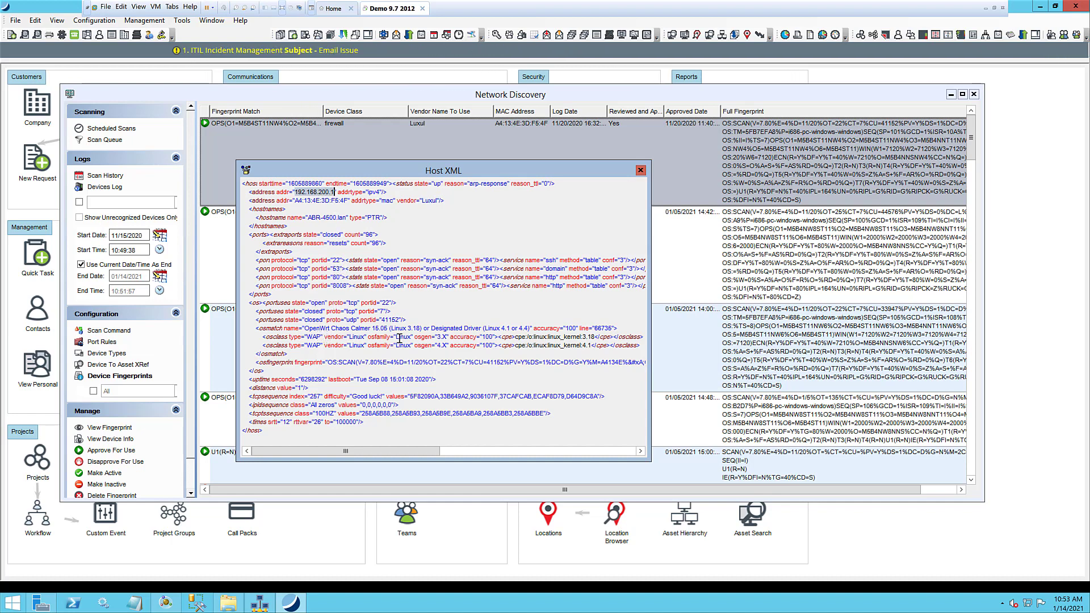
left_click(312, 338)
double_click(312, 338)
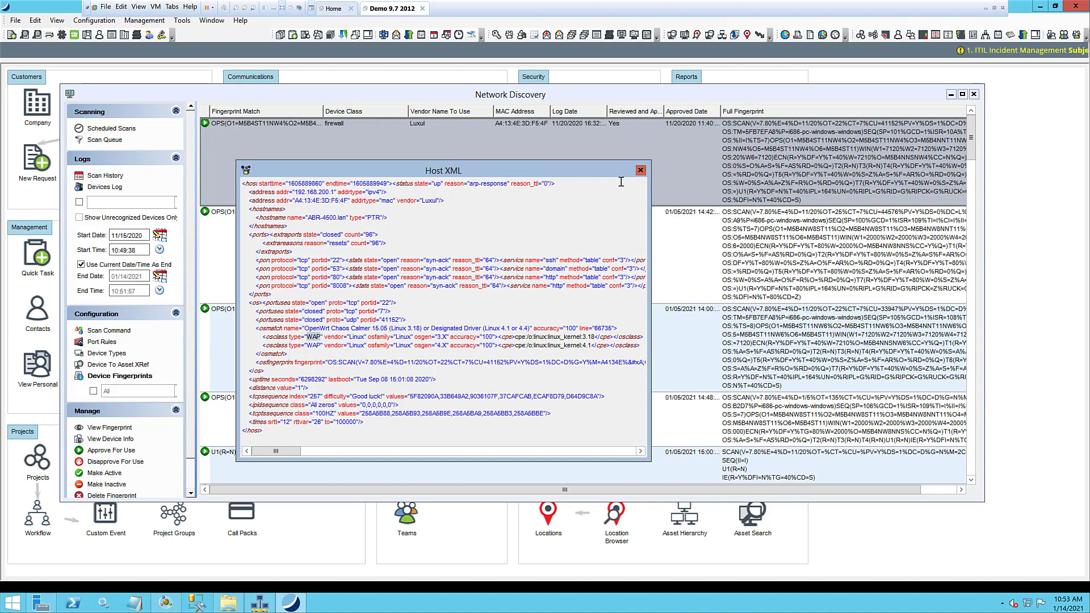
left_click(640, 171)
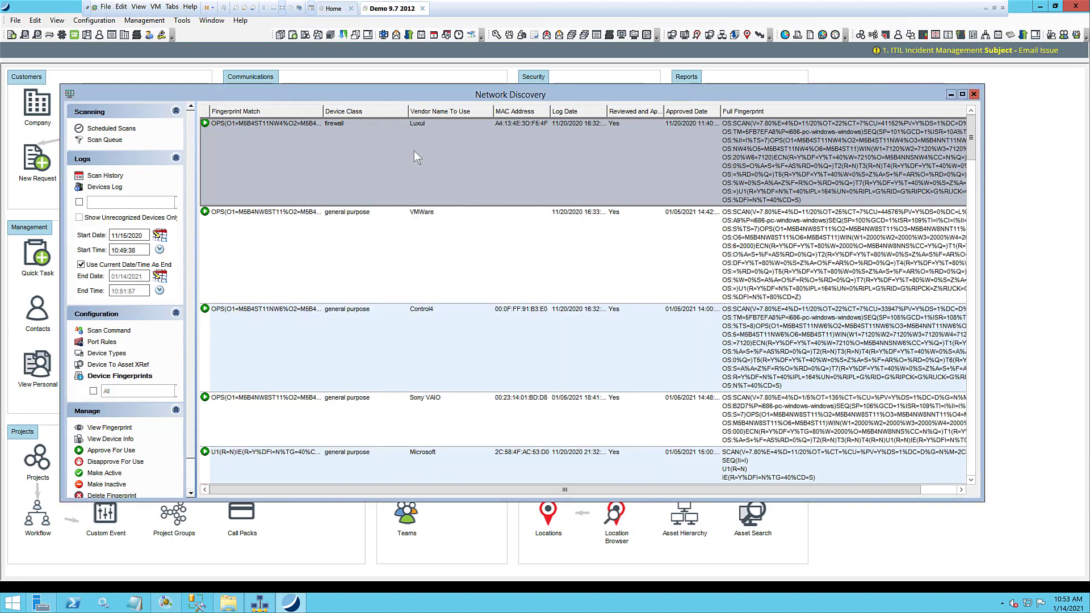
Step: Recheck the Luxul firewall fingerprint's details and review the remaining management actions for fingerprints
double_click(415, 151)
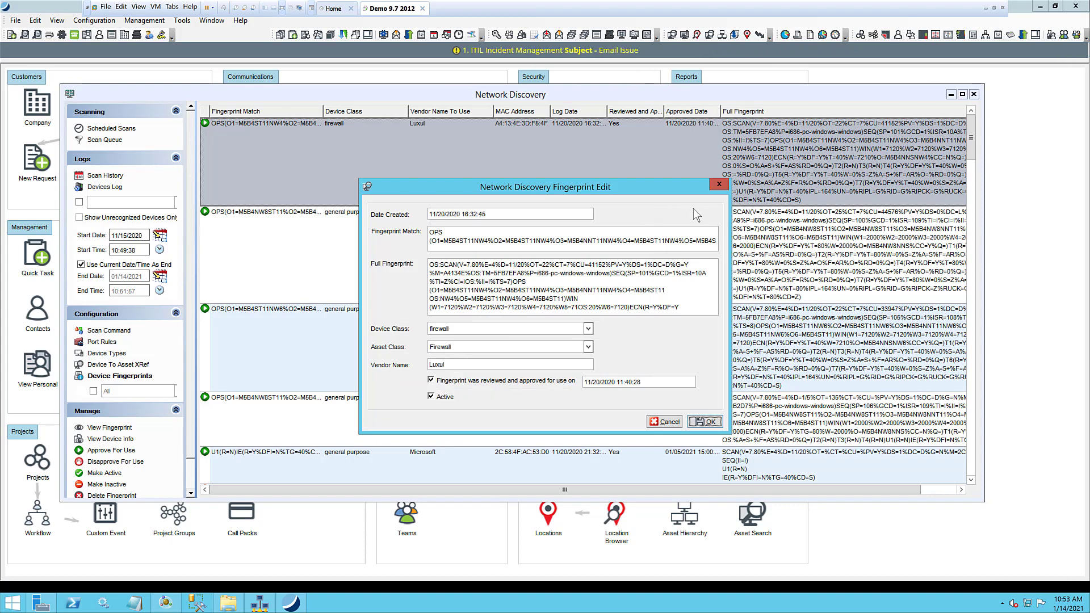
left_click(718, 186)
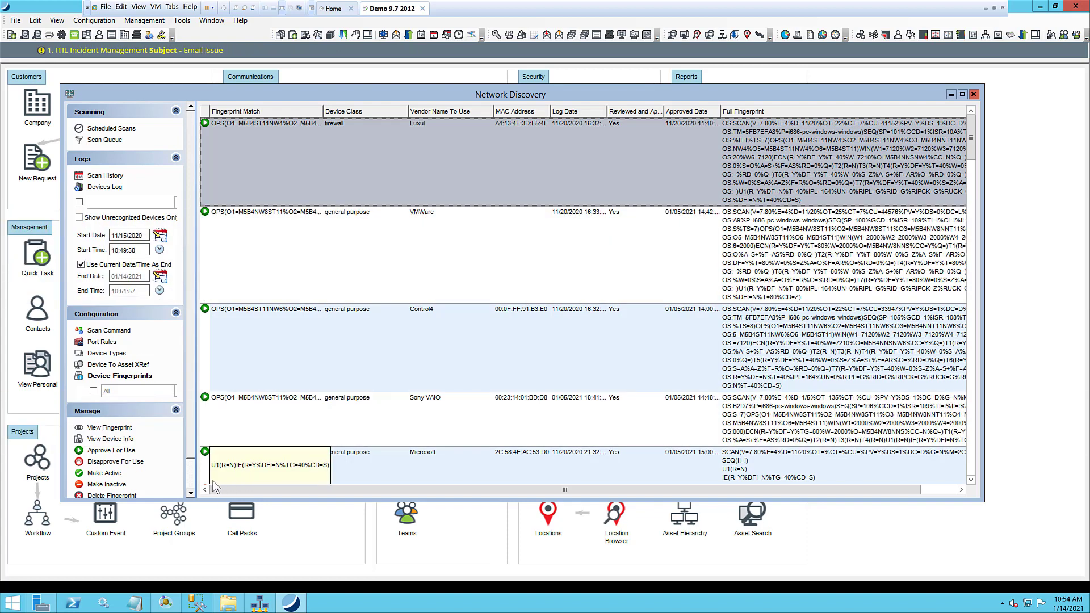
scroll(189, 488, "down", 1)
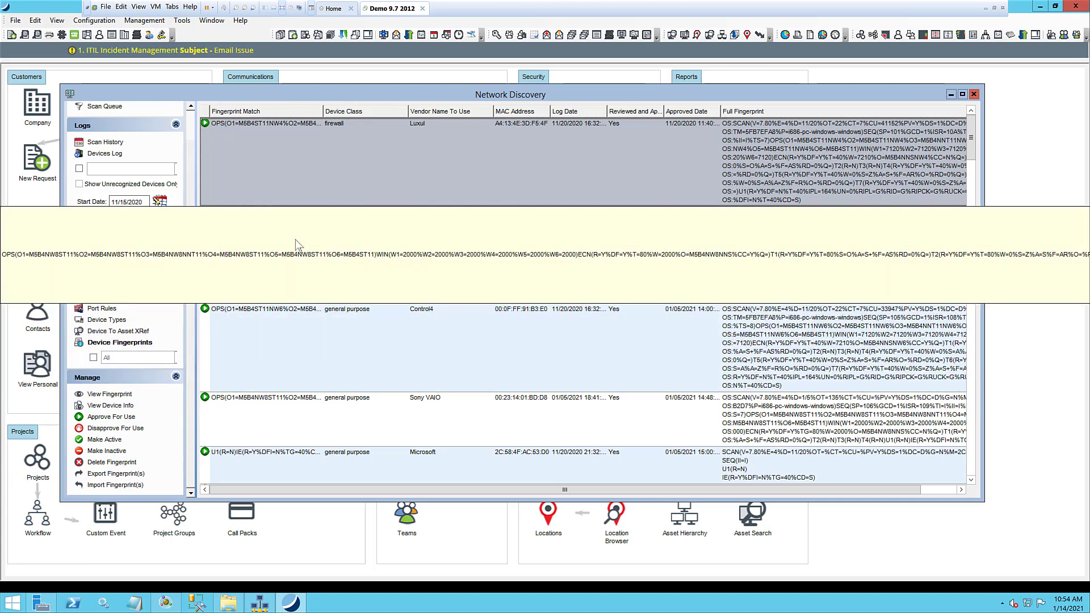
Step: Open the asset connection rules from the IncidentMonitor LAN entry in the Asset Hierarchy and reposition the rules window slightly
left_click(144, 20)
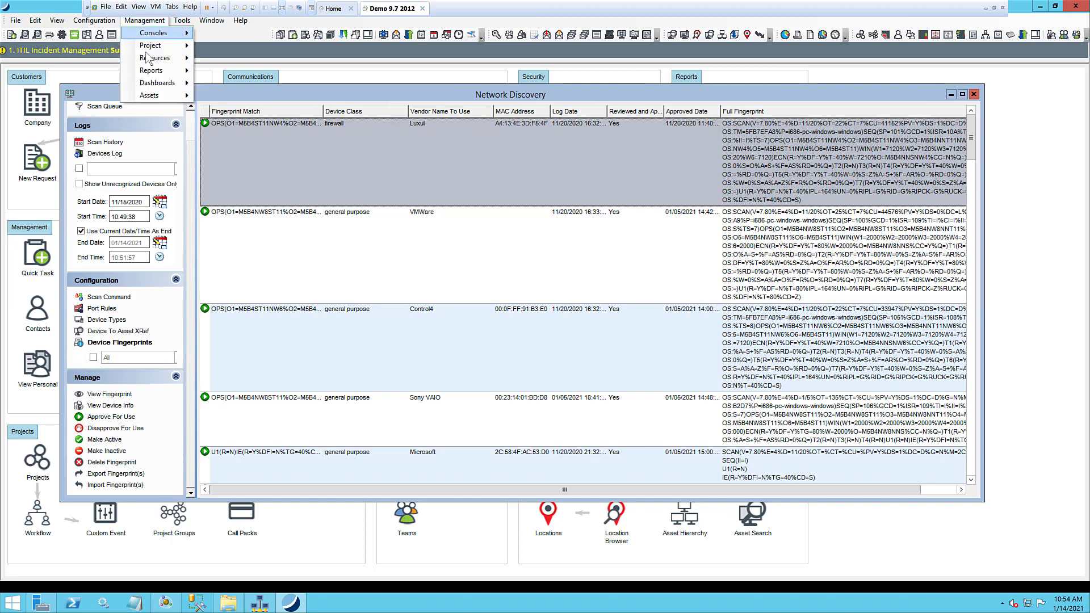
mouse_move(155, 92)
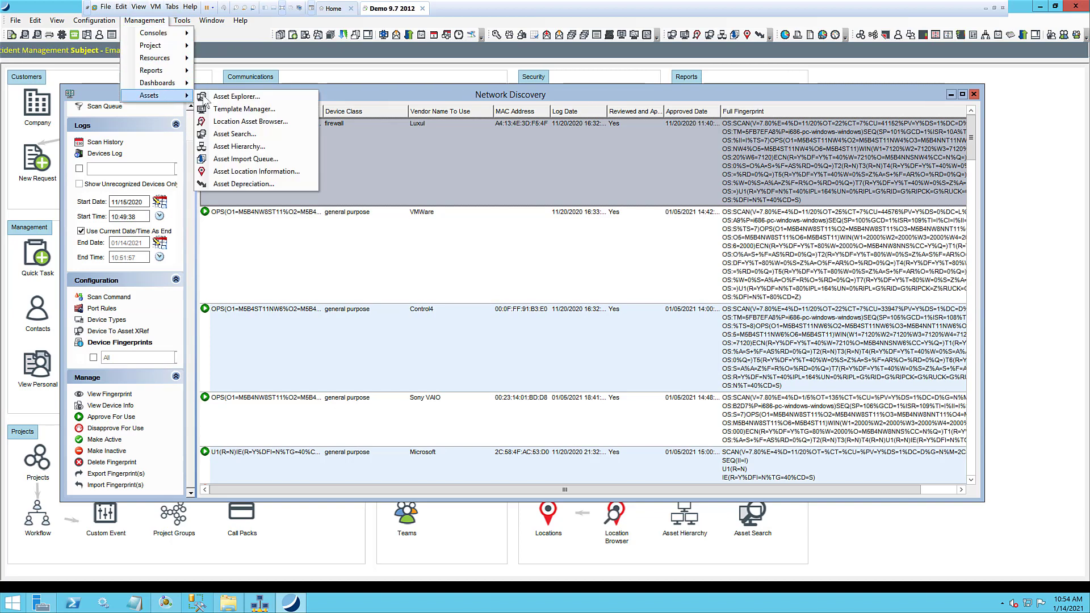
left_click(240, 147)
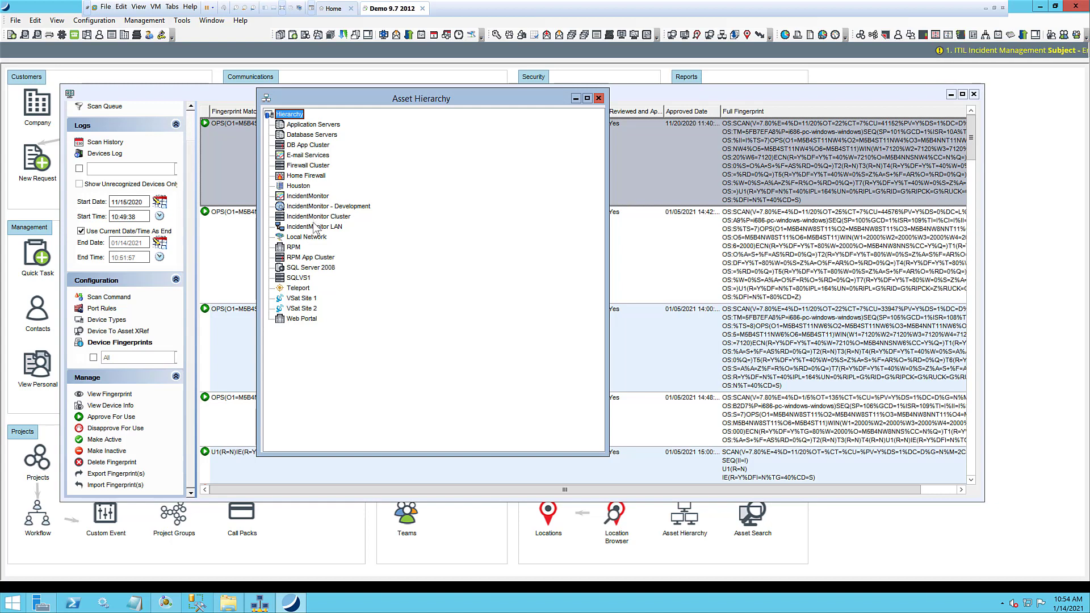
left_click(314, 226)
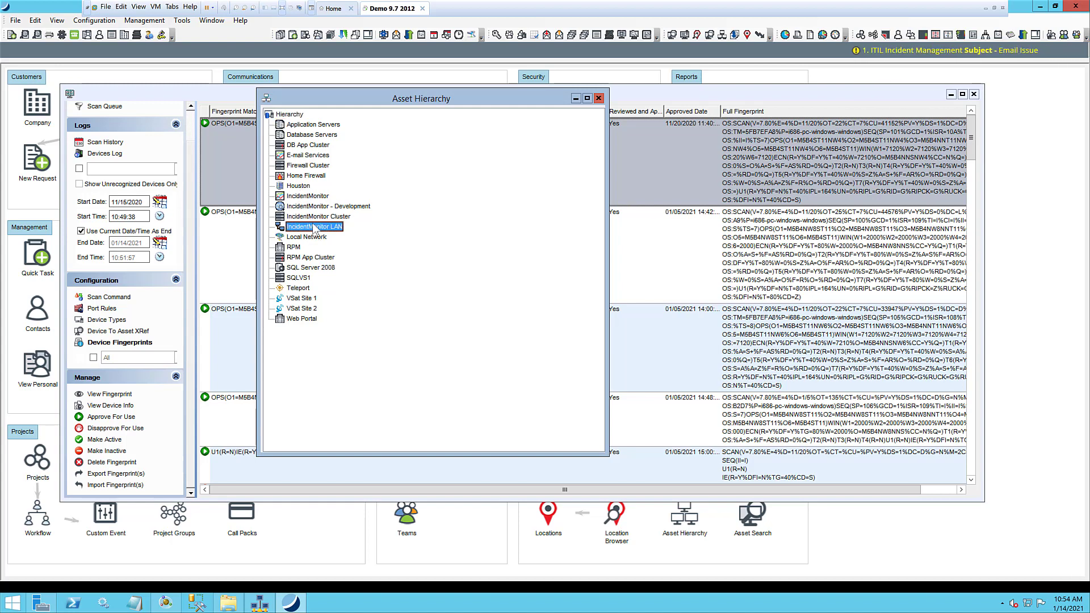
right_click(314, 226)
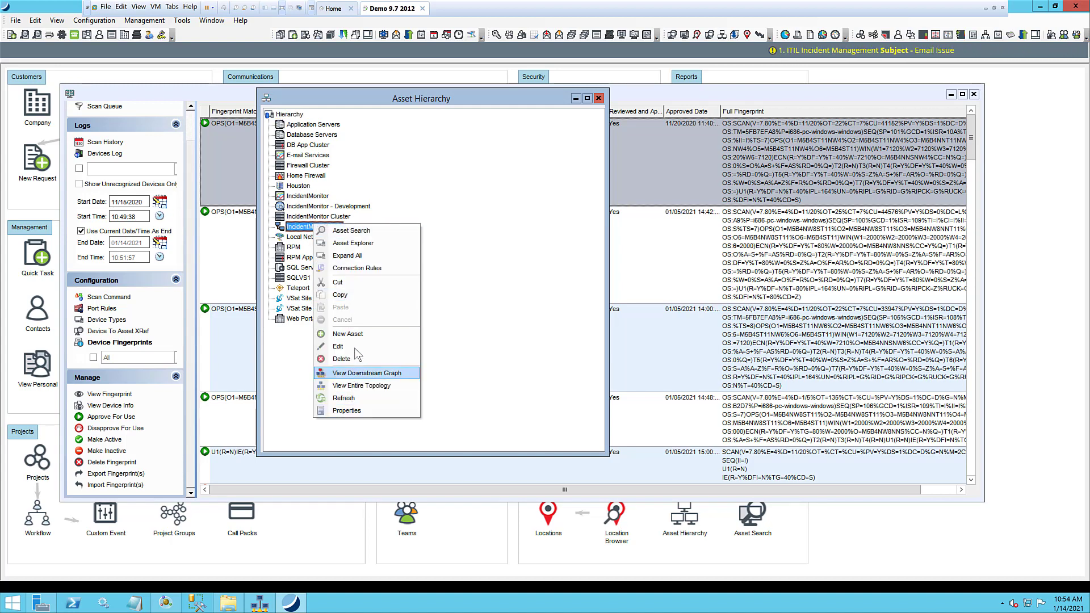
left_click(353, 269)
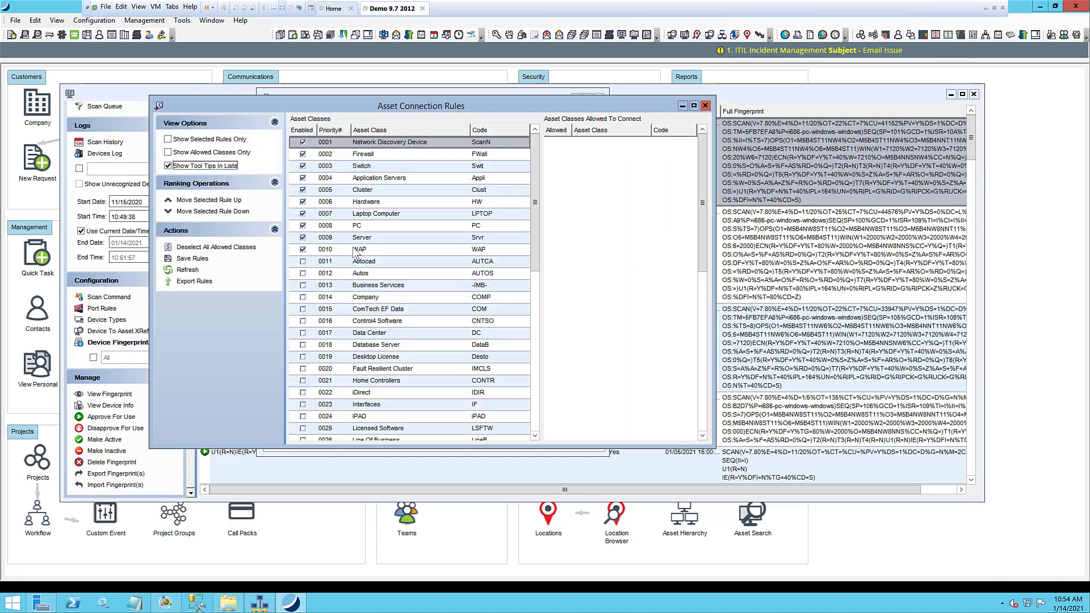
left_click_drag(487, 104, 496, 107)
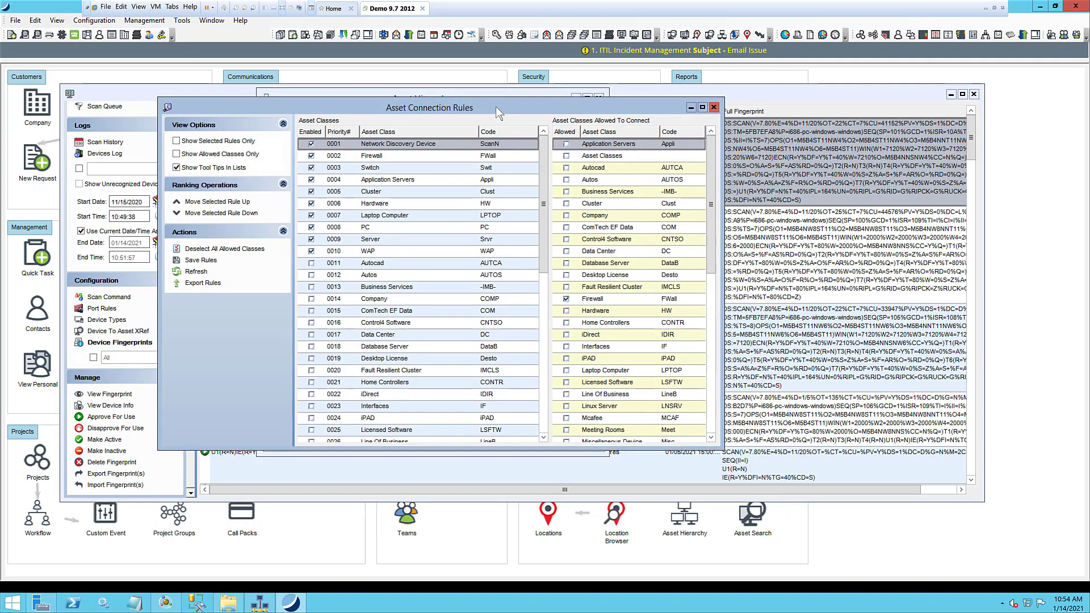
Step: Enlarge the connection rules window, show allowed classes only, and review the classes permitted to connect to Firewall and WAP before closing it
left_click(403, 159)
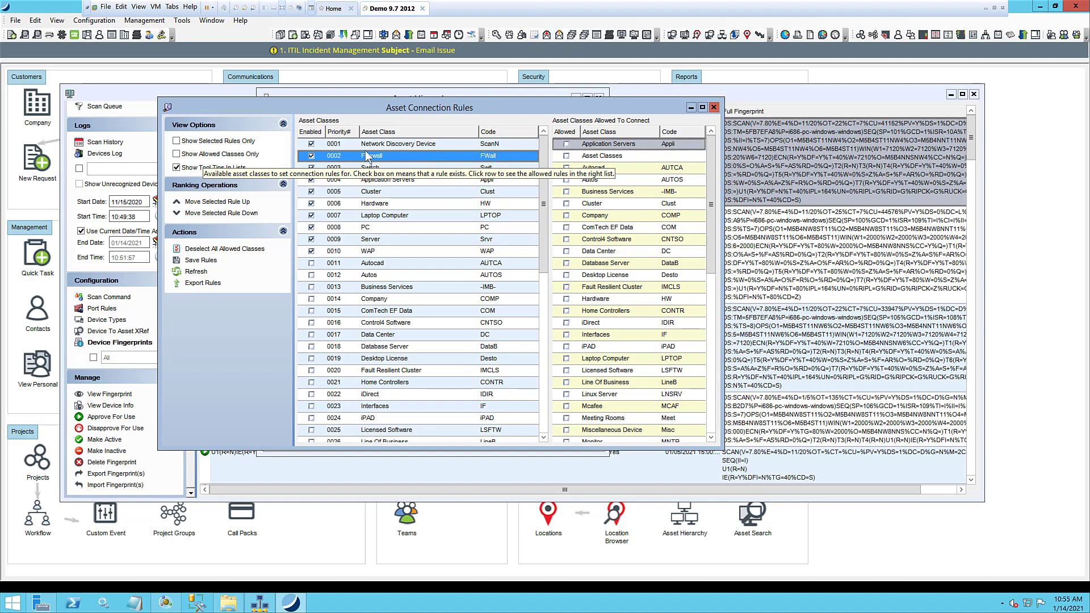
left_click(311, 156)
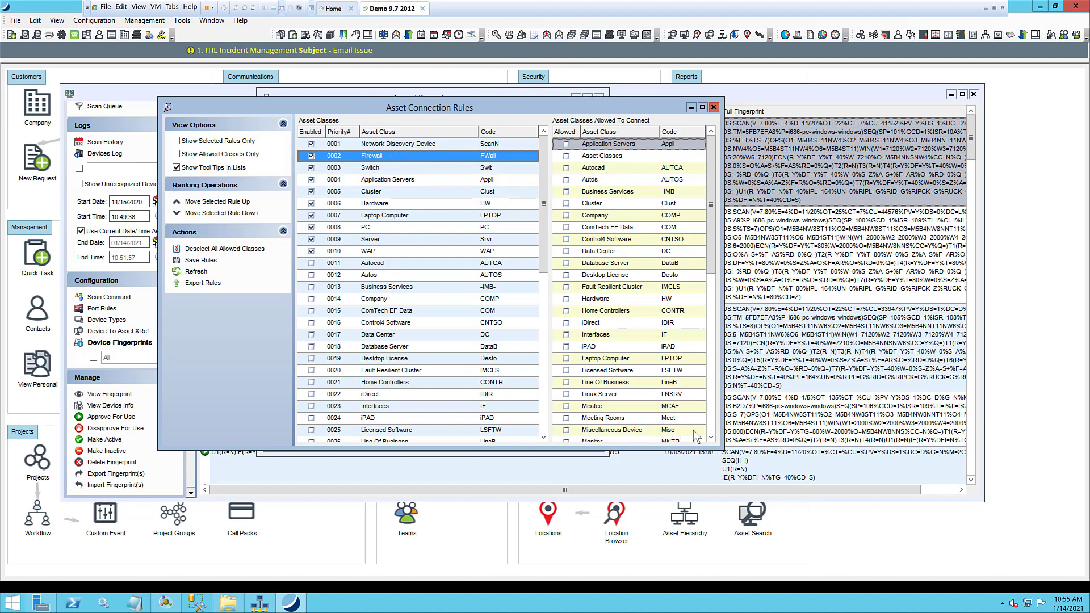
left_click_drag(718, 446, 753, 492)
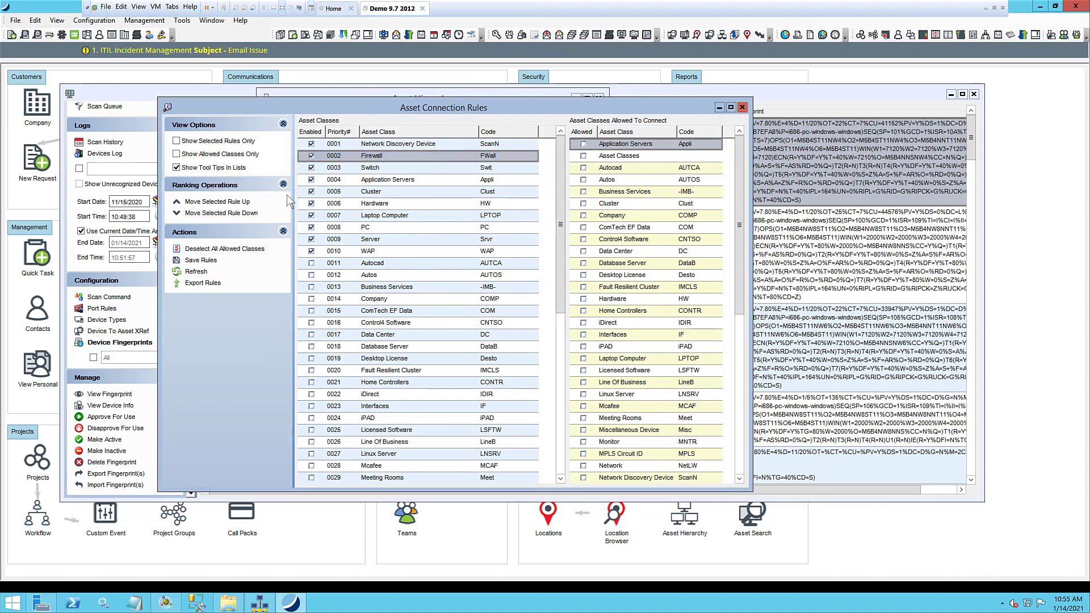
left_click(225, 158)
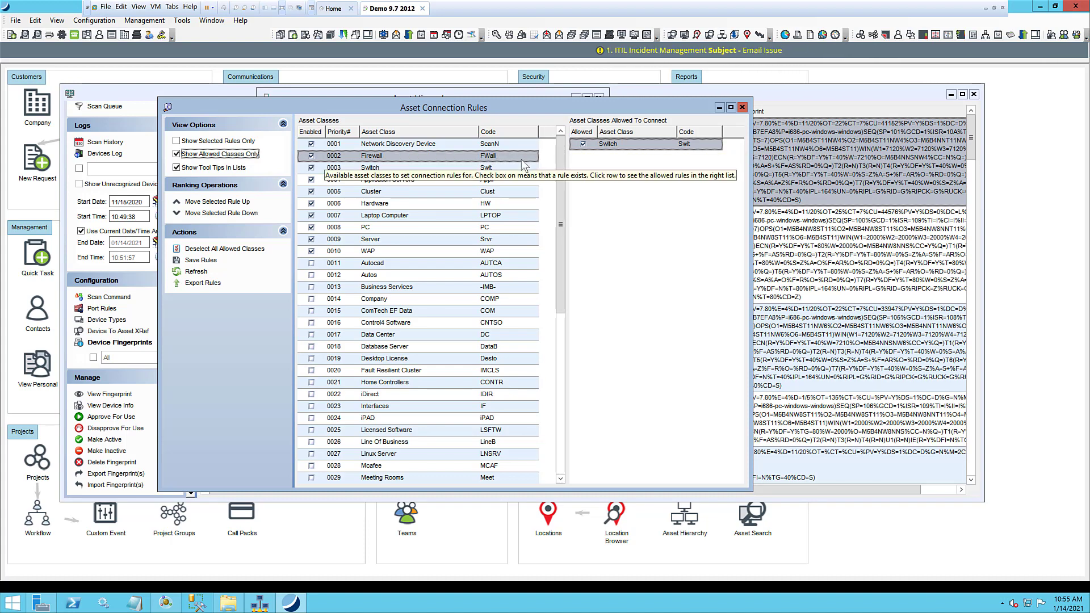
left_click(390, 252)
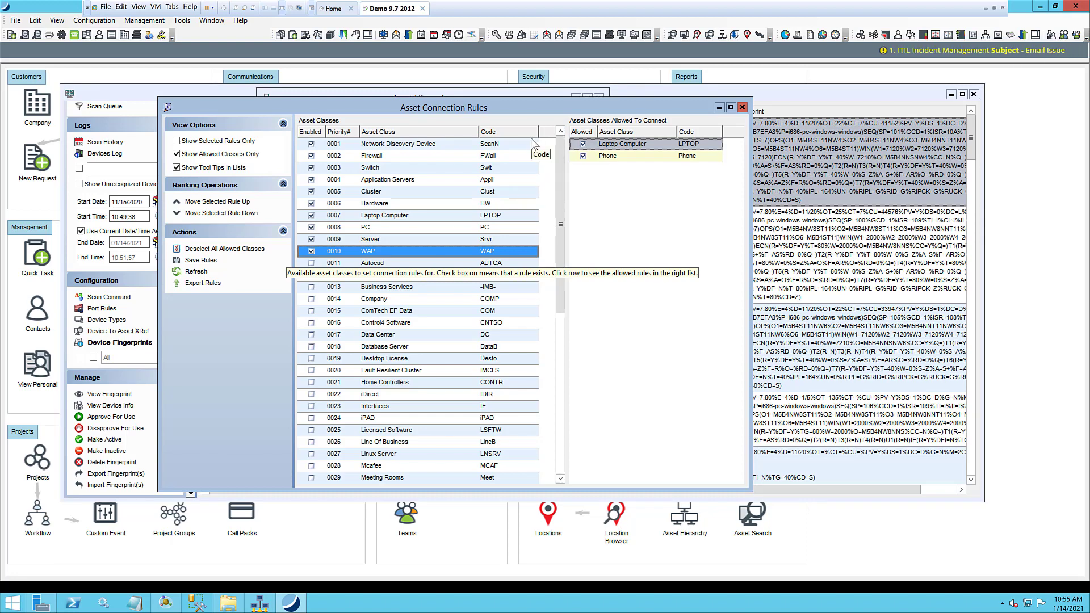
left_click(742, 107)
Step: Select Local Network in the Asset Hierarchy, move that window aside, and return to the Scheduled Scans list in a repositioned Network Discovery window
left_click(318, 226)
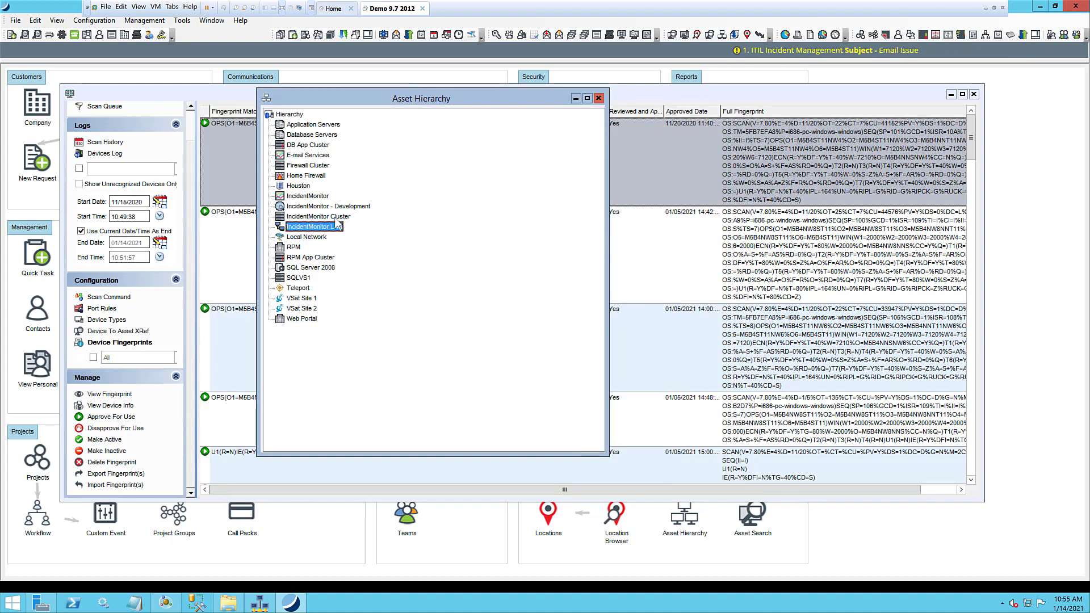
left_click(313, 238)
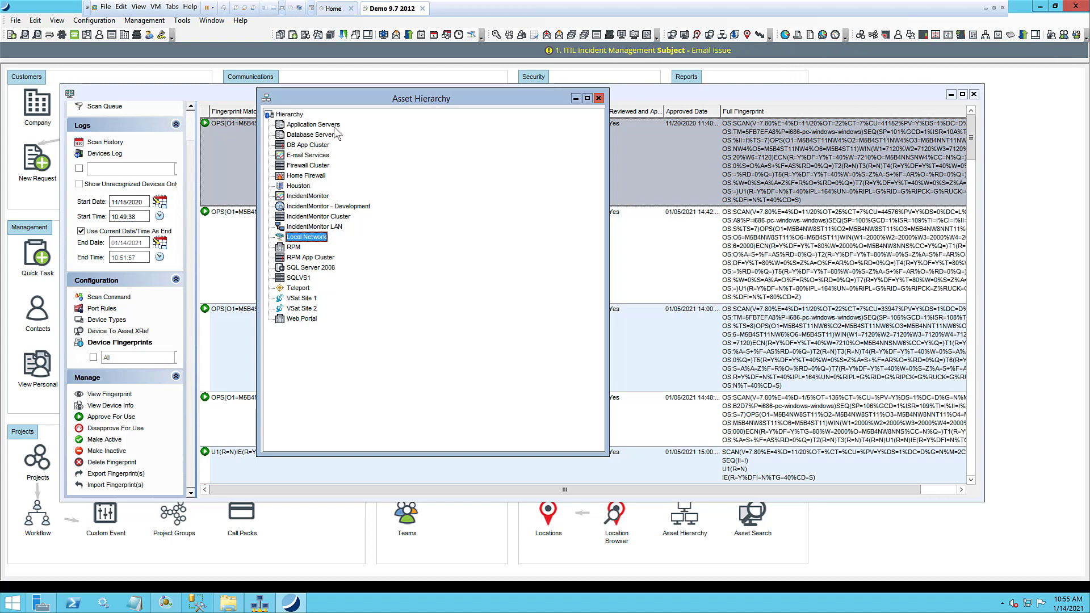
left_click_drag(354, 100, 485, 137)
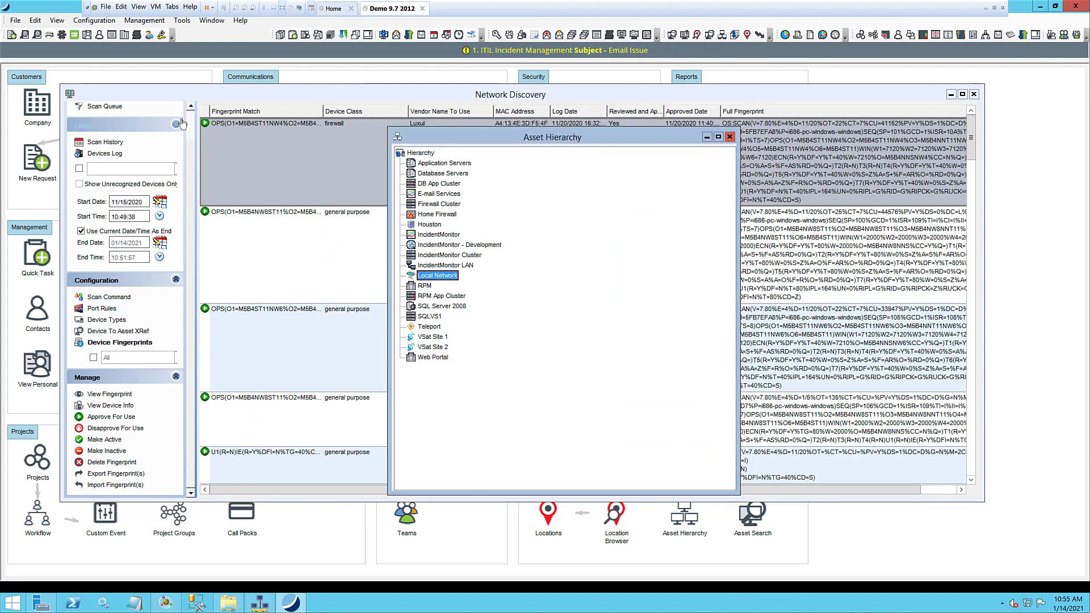
left_click(147, 132)
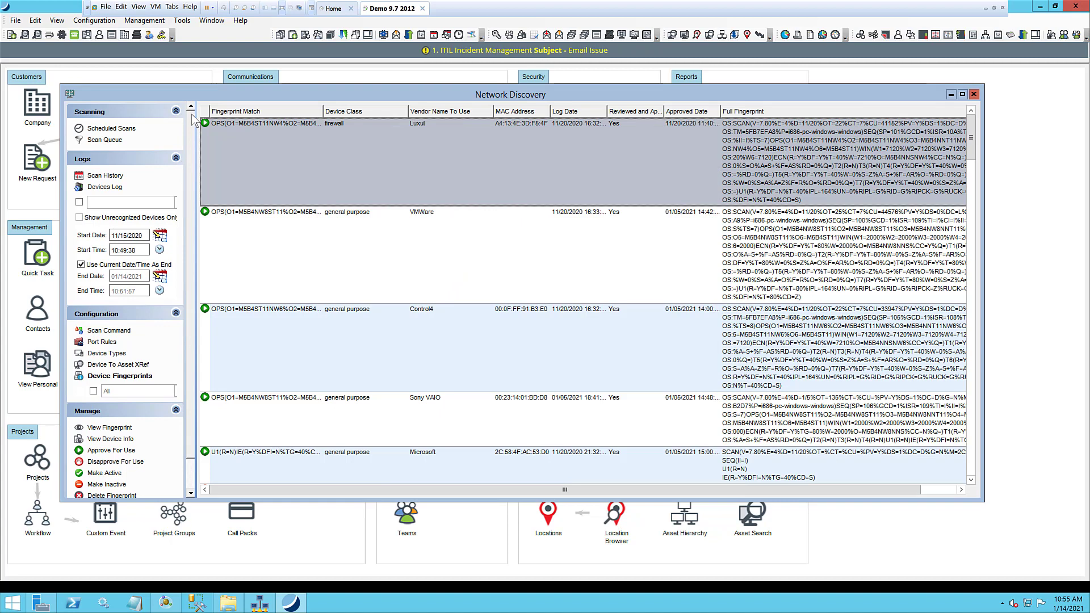
left_click(119, 129)
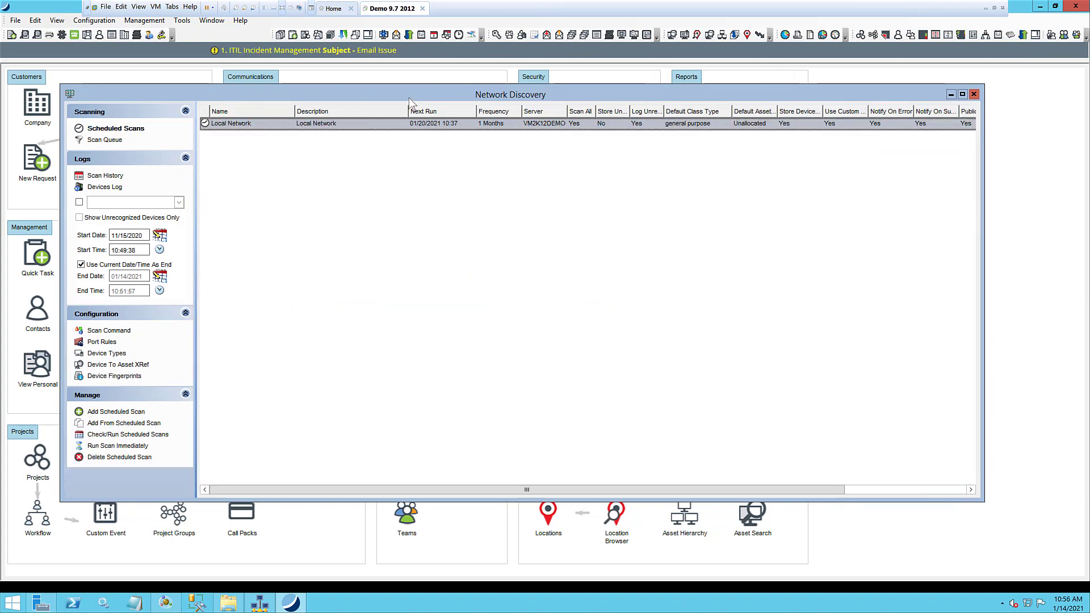
left_click_drag(409, 100, 346, 97)
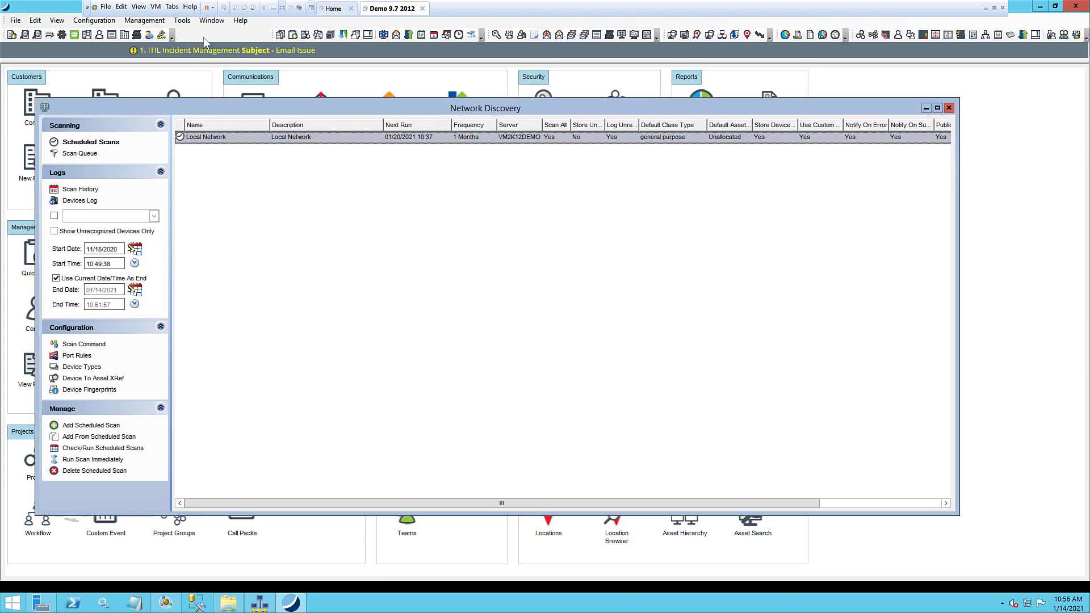
Step: Bring back the Asset Hierarchy and expand Local Network, its ABR-4500.lan firewall and the Luxul (192.168.200.211) device beneath it
left_click(153, 22)
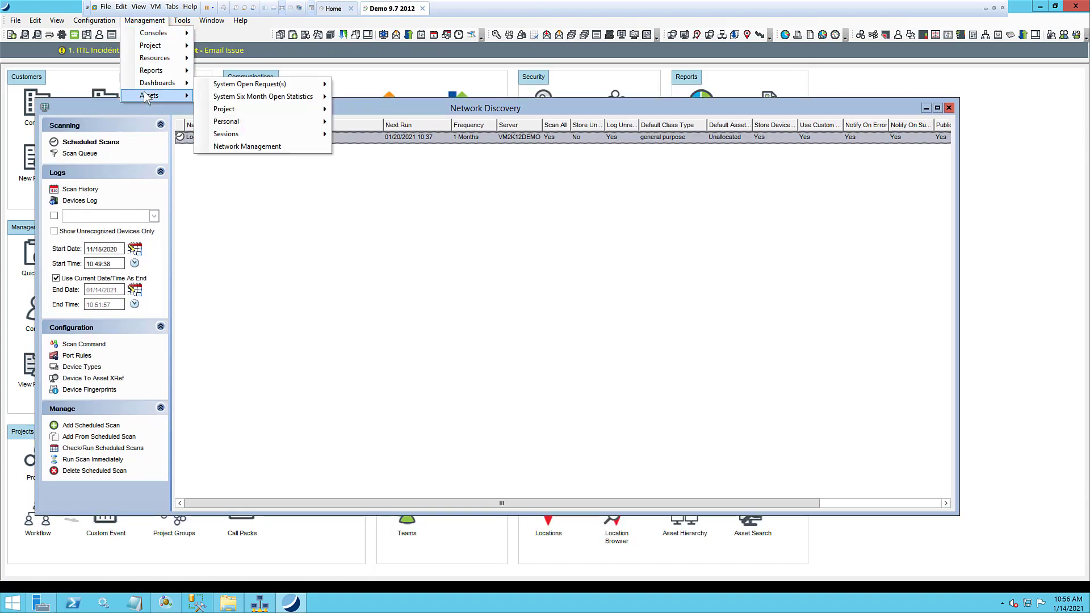
mouse_move(165, 95)
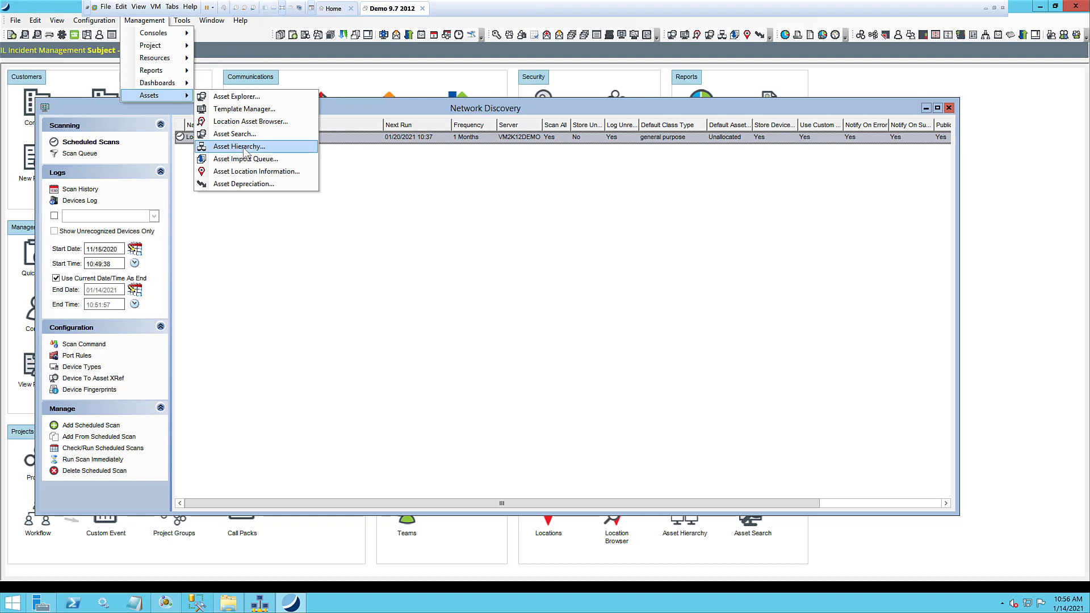
left_click(239, 146)
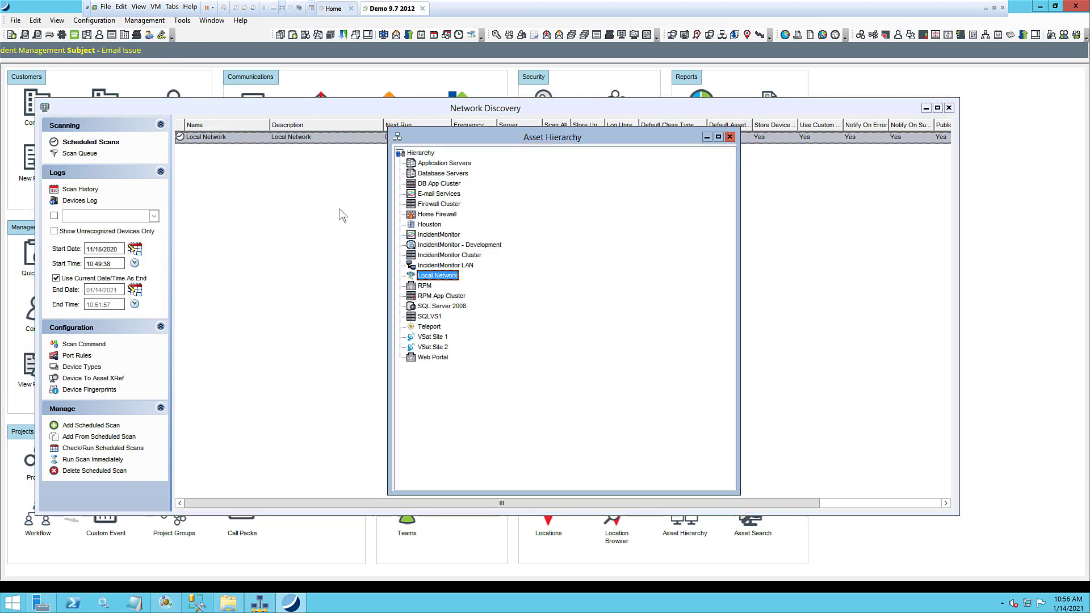
double_click(436, 275)
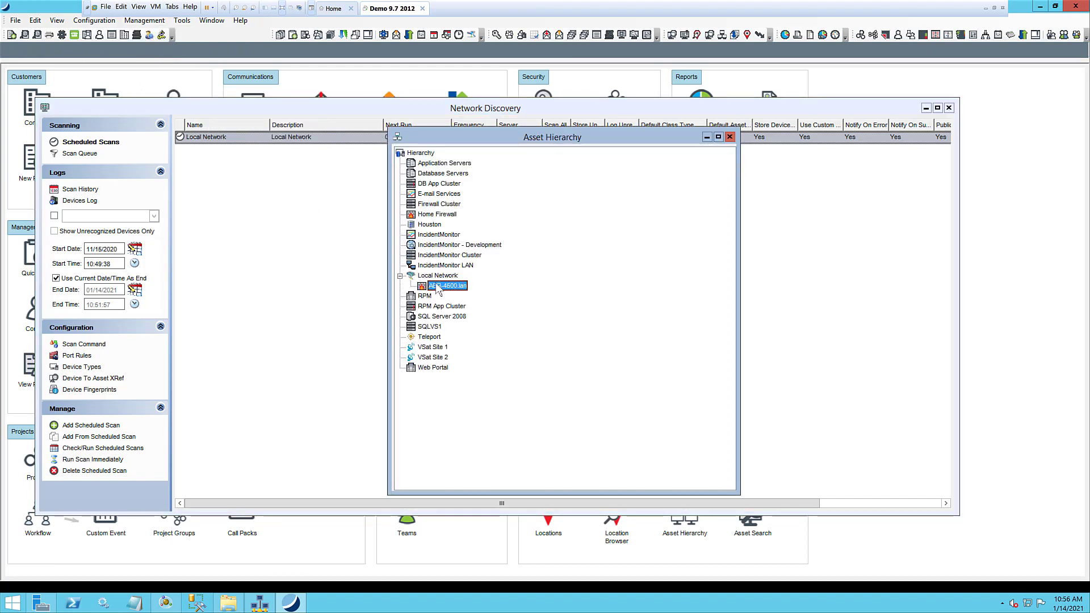
double_click(437, 286)
double_click(447, 297)
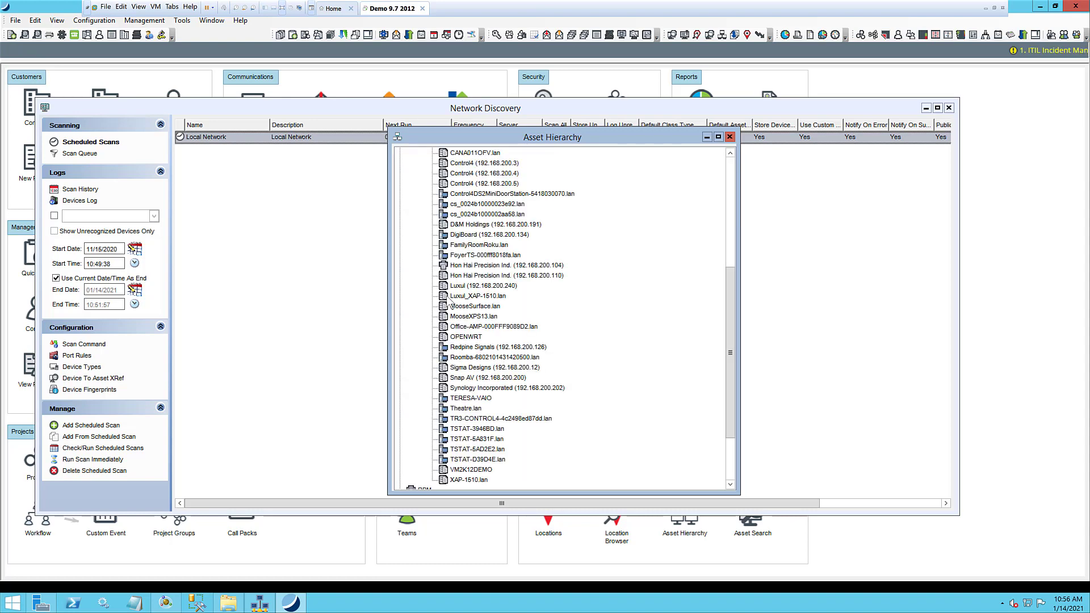
Step: Look through the devices connected beneath the Luxul device in the hierarchy, and close the Asset Hierarchy
left_click_drag(730, 307, 730, 212)
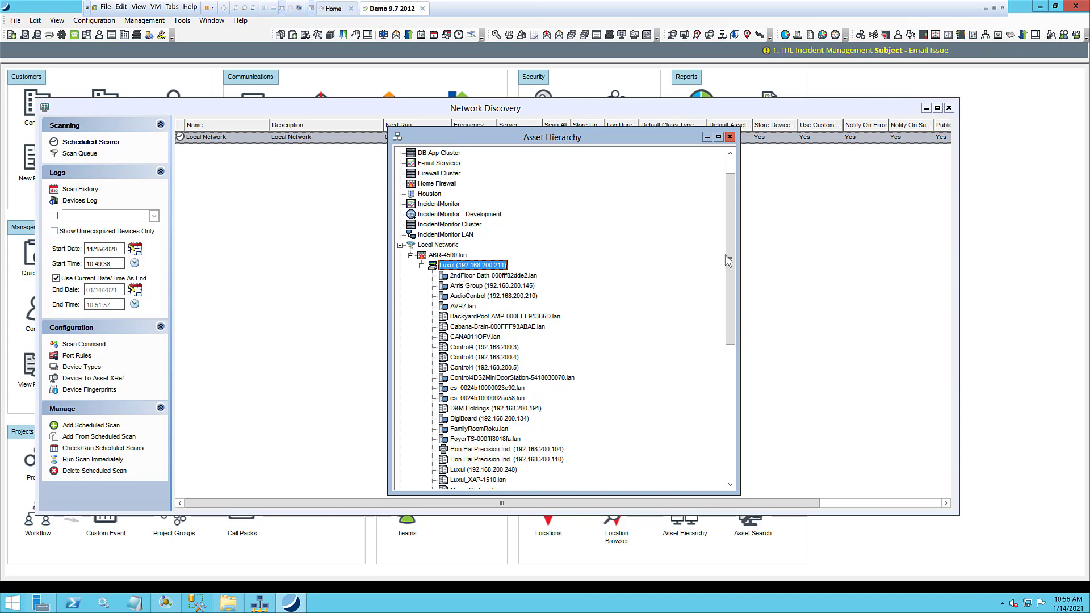
left_click_drag(728, 255, 729, 389)
scroll(723, 255, "up", 9)
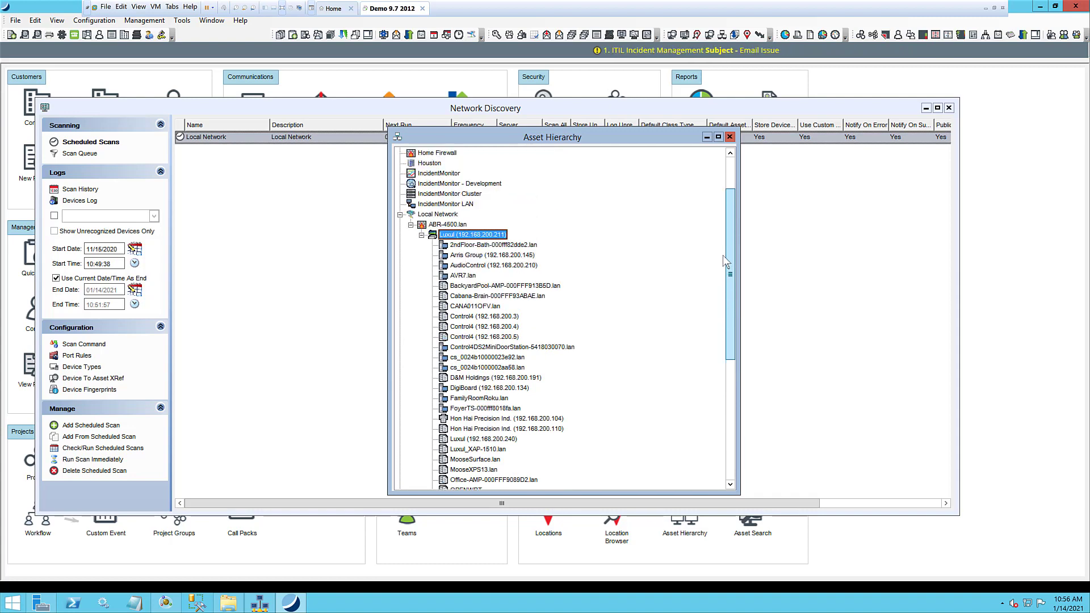
left_click(729, 136)
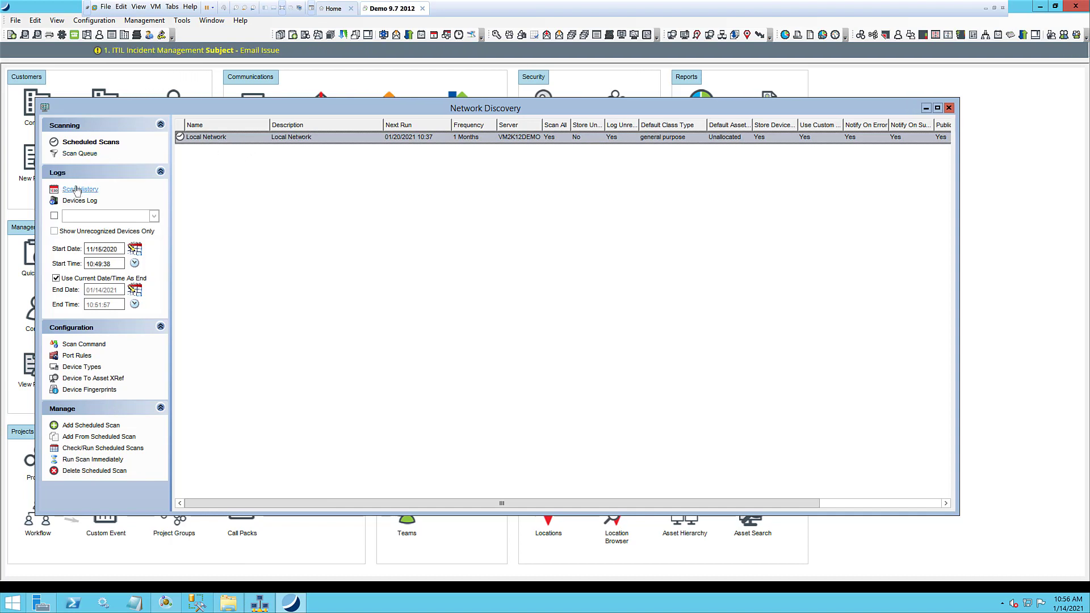
Step: Display the Asset Import Queue, enlarge its window and widen the File Name column to read the XML file paths
left_click(145, 20)
mouse_move(160, 98)
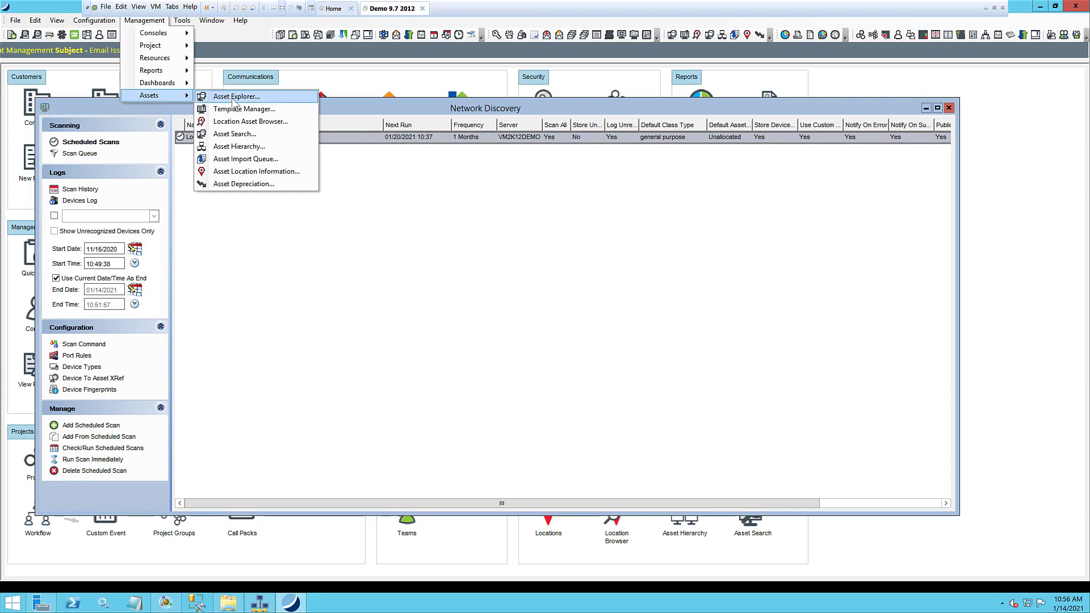
left_click(248, 160)
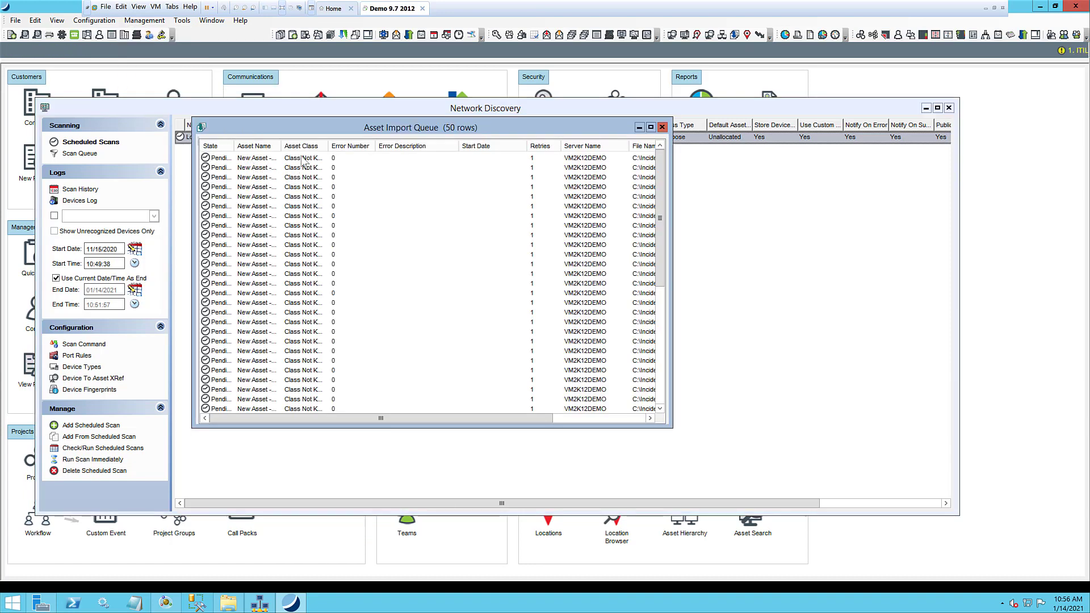
left_click_drag(669, 426, 830, 525)
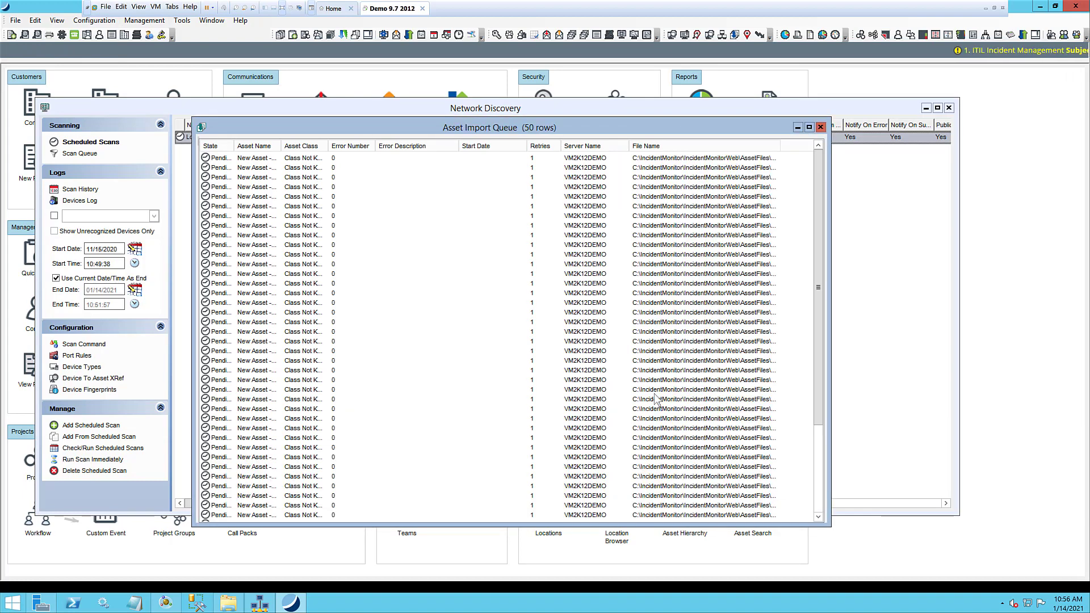
double_click(779, 145)
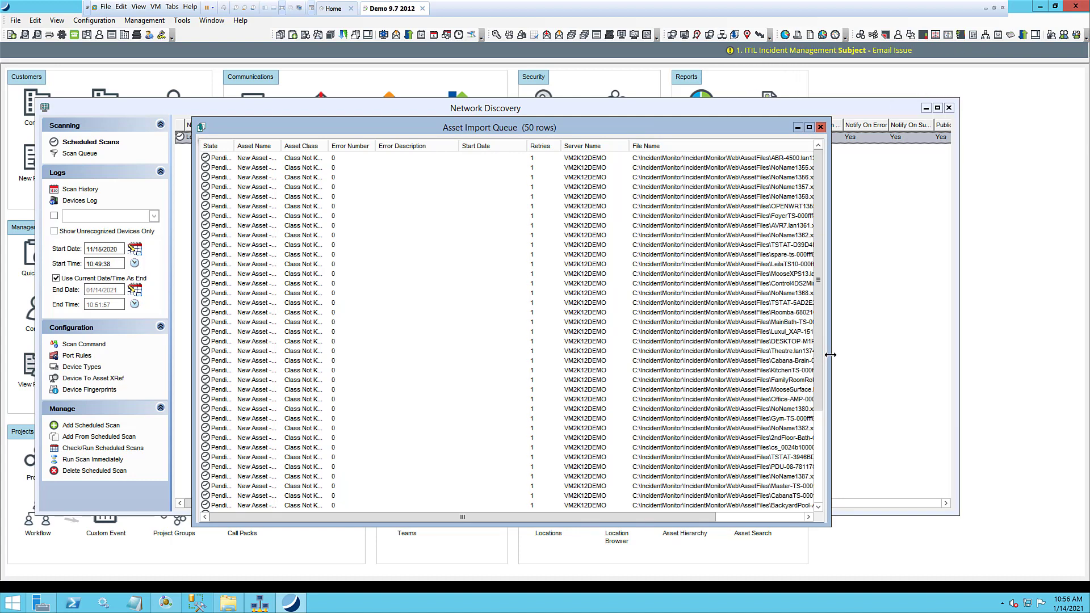
left_click_drag(831, 357, 898, 355)
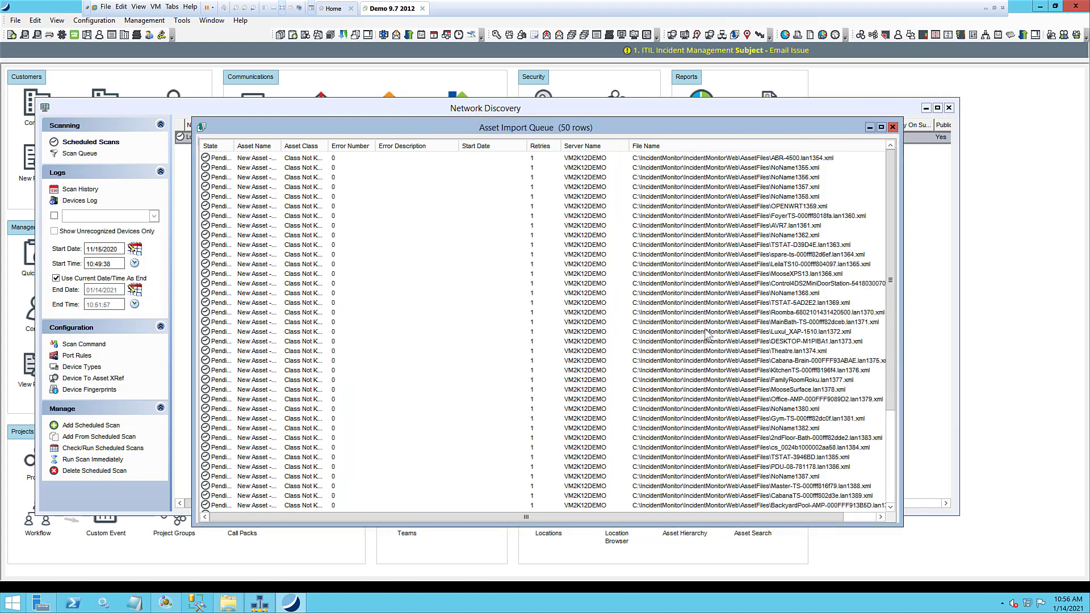
Step: Switch to Component Services, start the Monitor 24-7 Asset Import service, and return to the Asset Import Queue
left_click(165, 603)
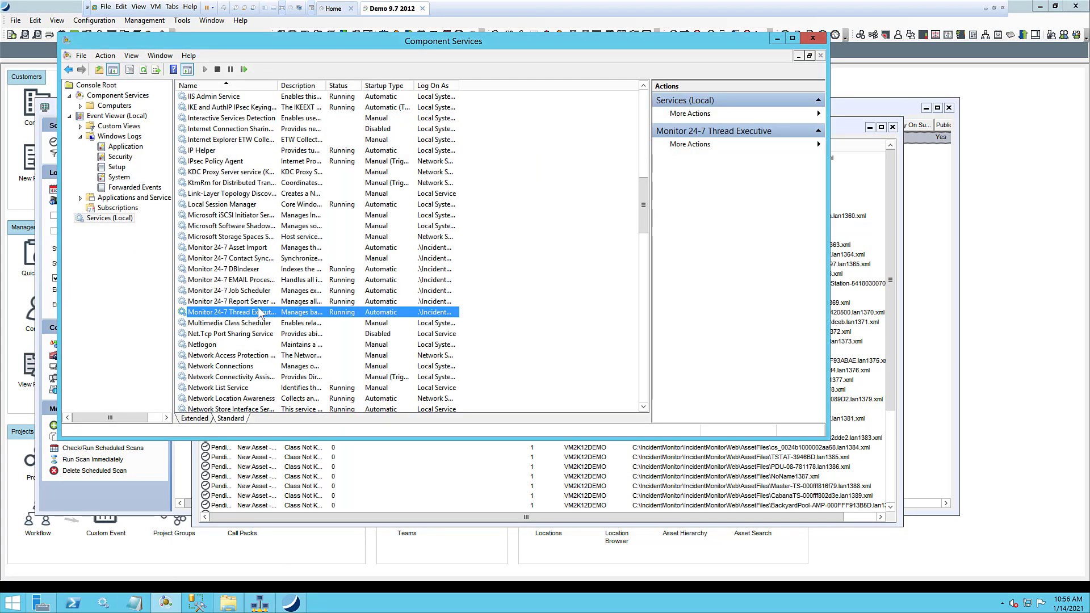
left_click(261, 252)
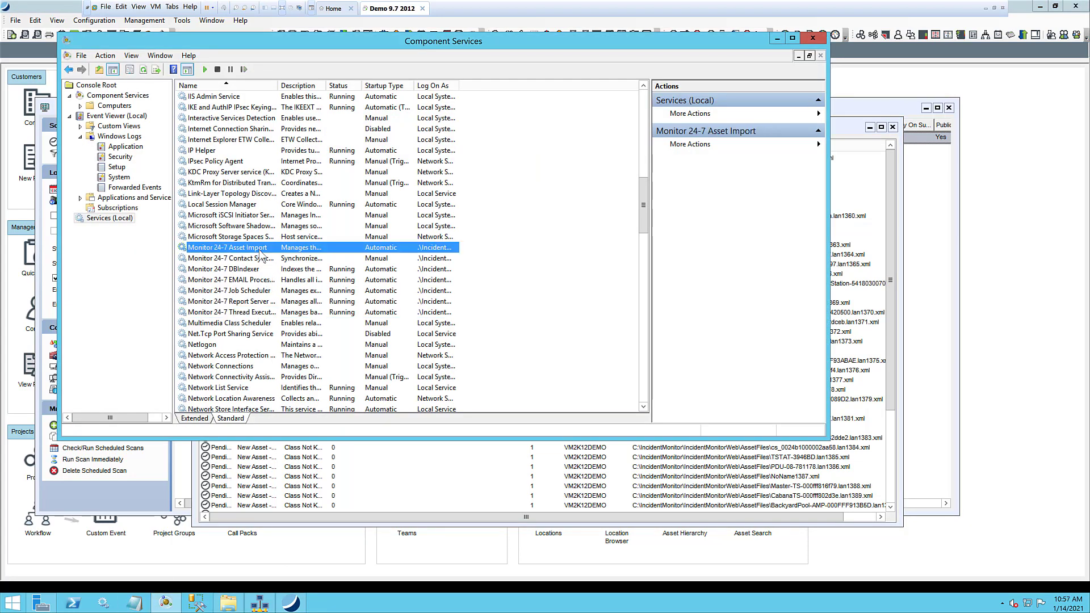
right_click(261, 252)
left_click(284, 258)
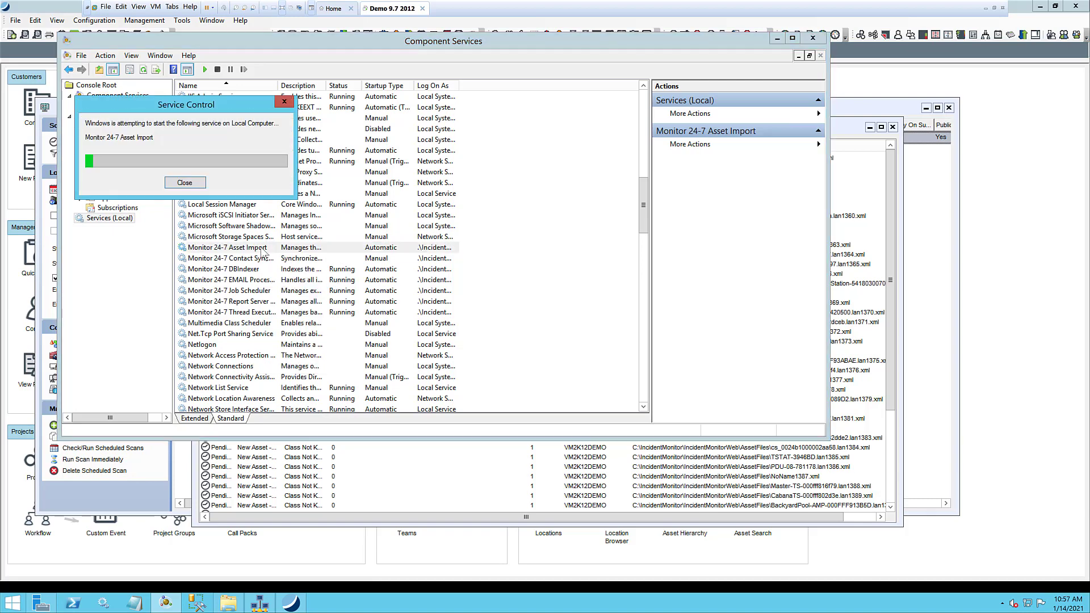
left_click(844, 120)
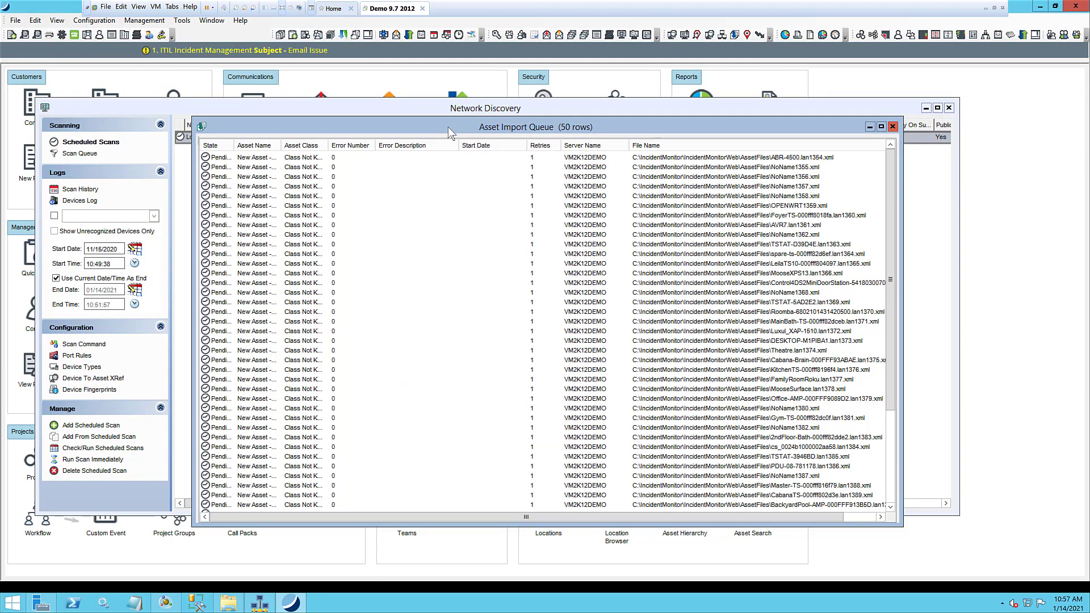
Step: Reposition the Asset Import Queue window and refresh its pending imports twice
left_click_drag(449, 126, 434, 100)
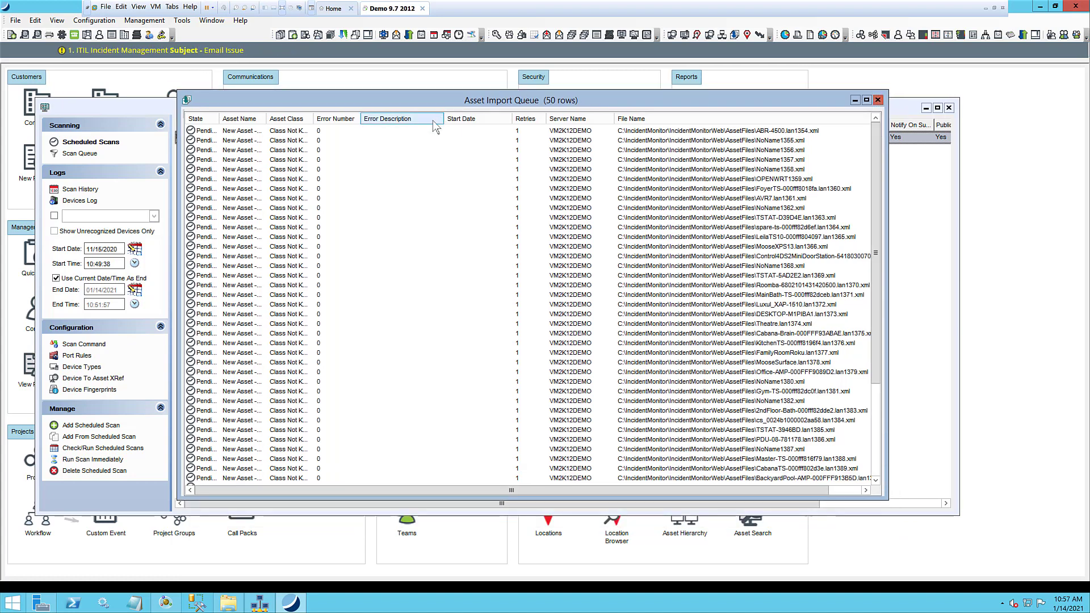
left_click(294, 141)
right_click(293, 141)
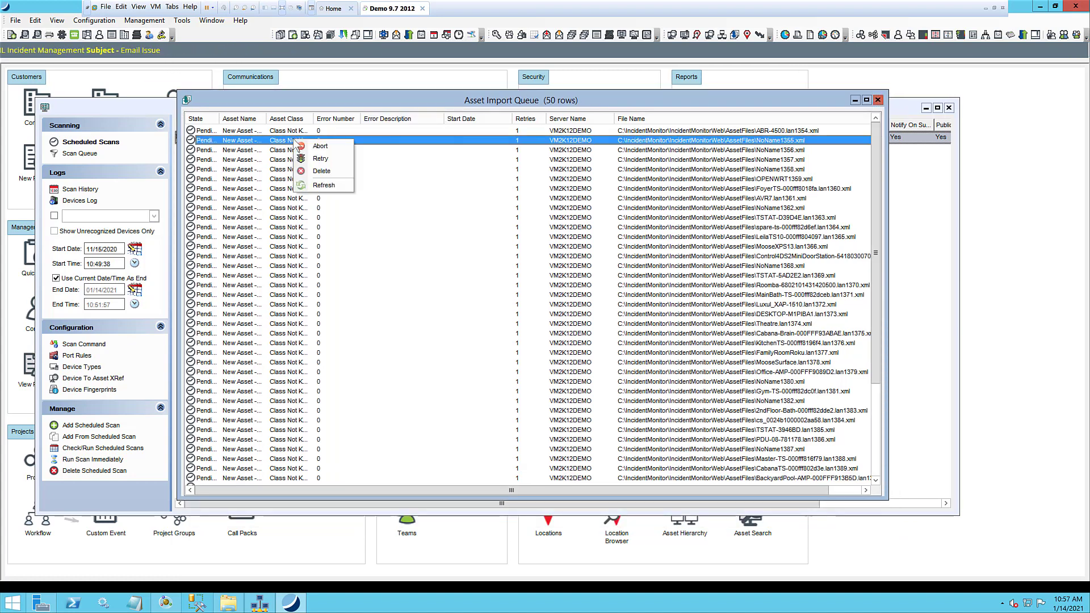
left_click(318, 185)
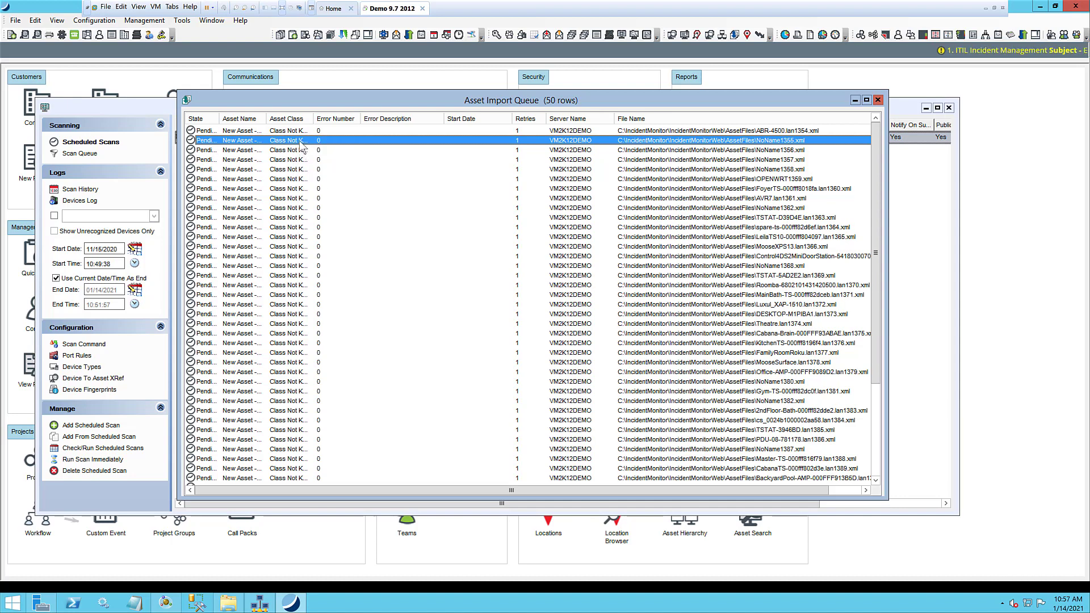
right_click(300, 143)
left_click(328, 187)
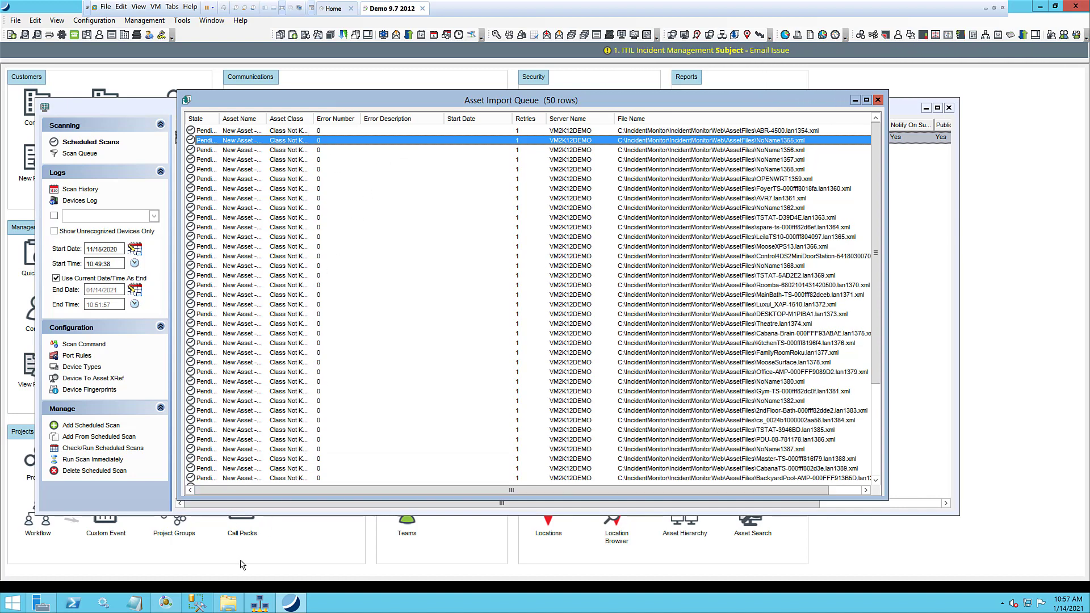
Step: Switch to the Network Discovery Agent and look over its configuration, network scan, connection test and file purge commands
mouse_move(259, 605)
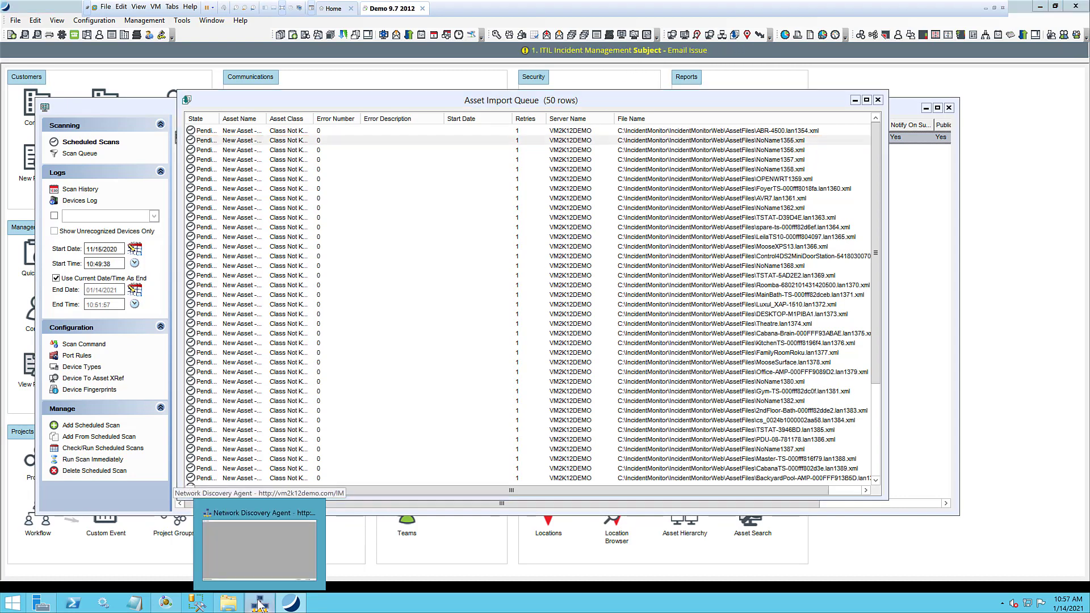
left_click(259, 548)
left_click(173, 117)
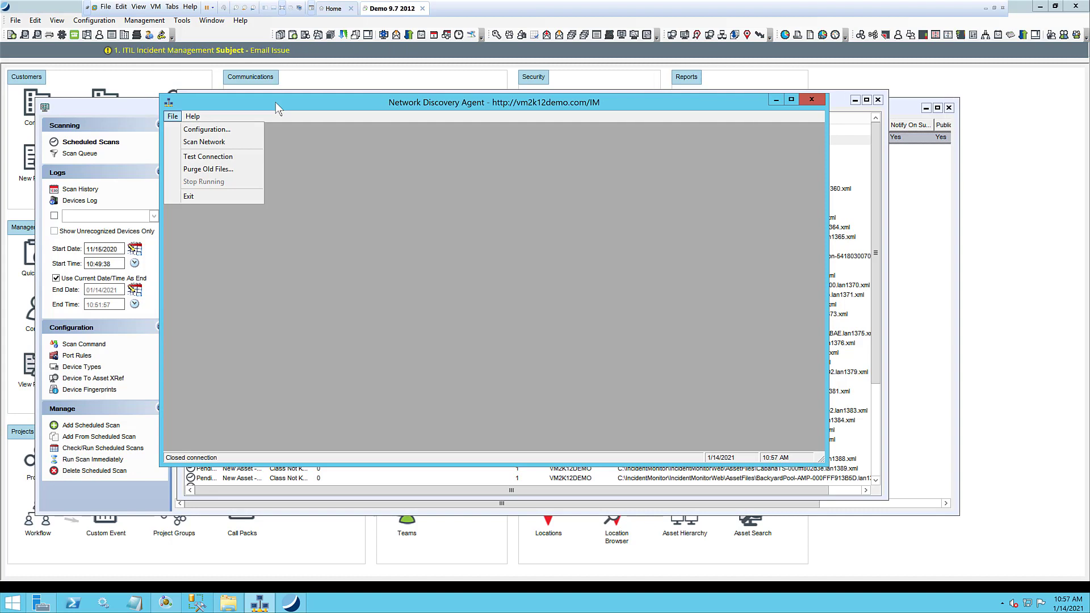
left_click(110, 108)
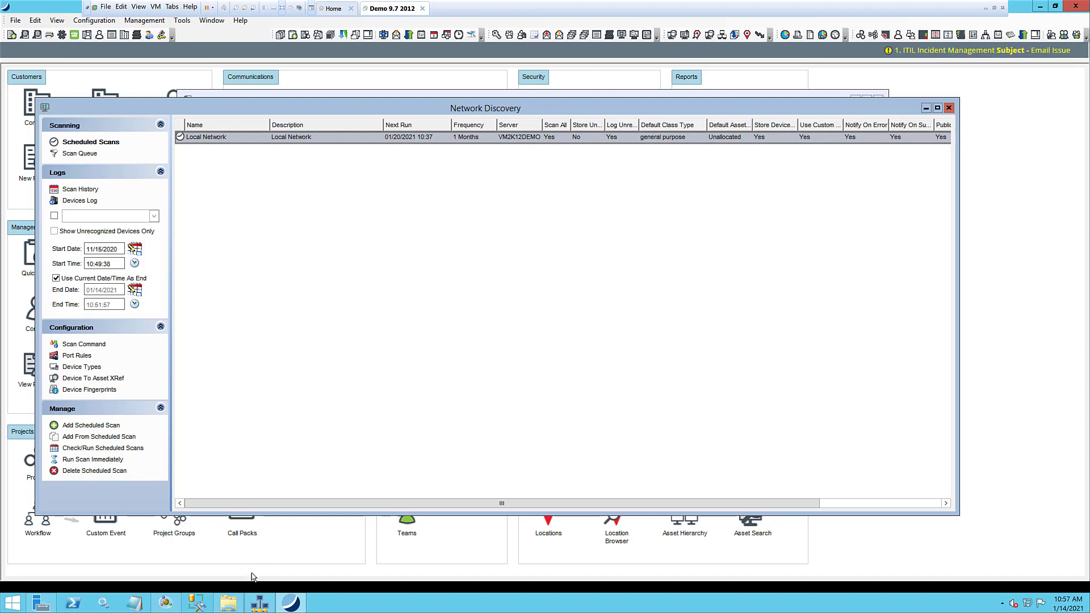
left_click(259, 603)
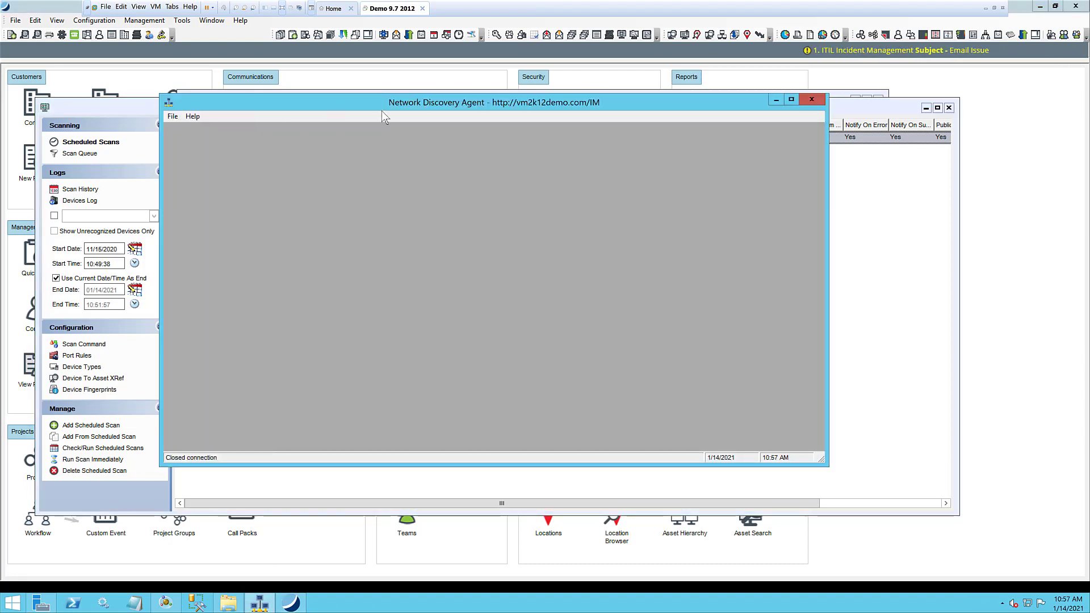
Step: Show the NetworkDiscoveryAgent folder in File Explorer, check the details of IncidentMonitorNetworkDiscoveryAgent.exe, and minimize the folder window
left_click(228, 603)
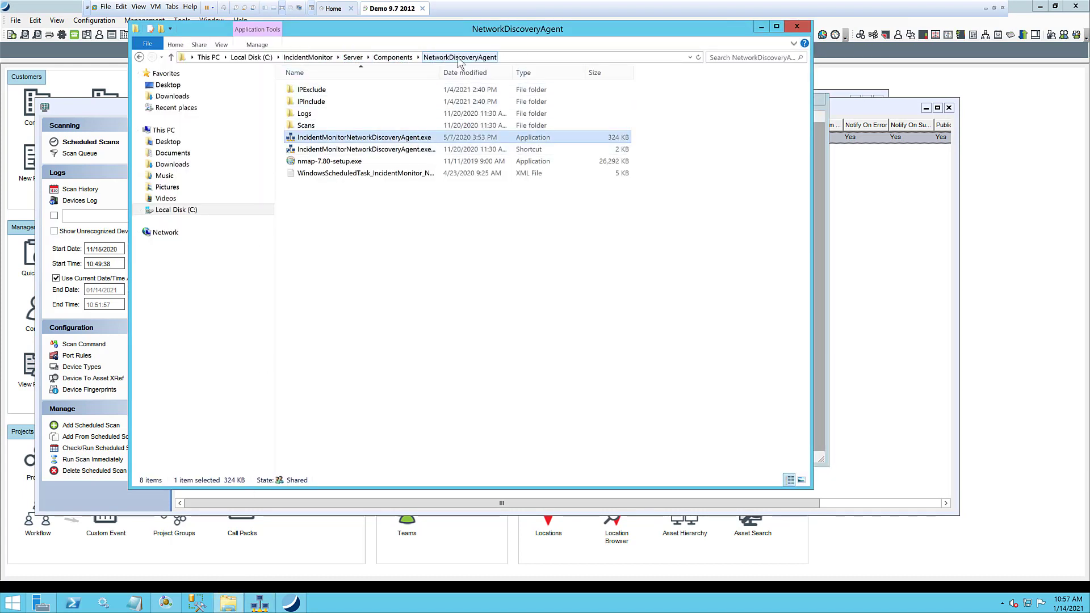
mouse_move(393, 140)
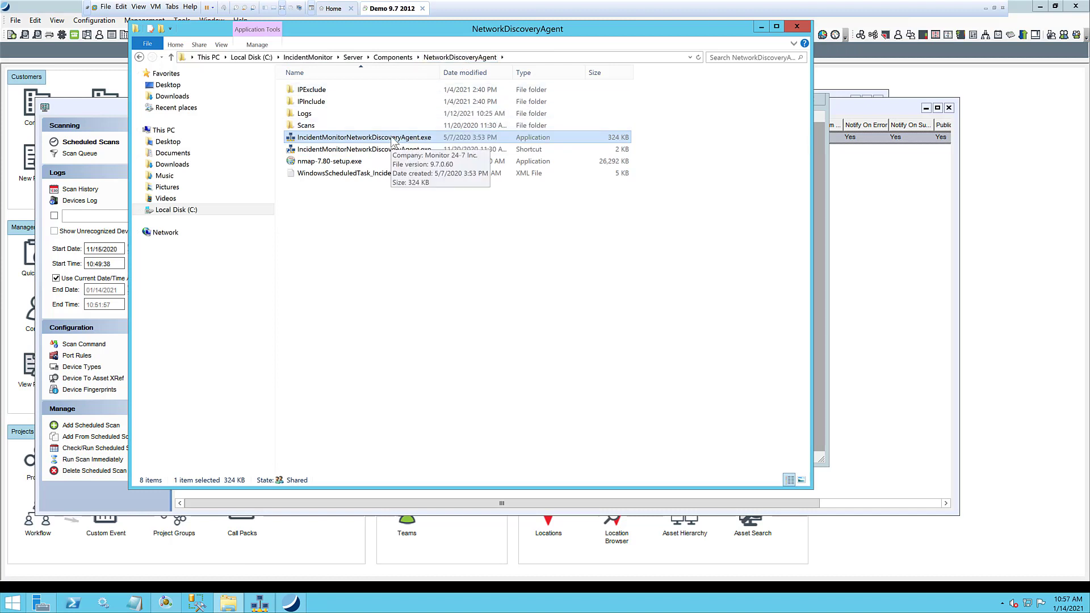
left_click(761, 27)
Step: Point out the agent's Scan Network command, and display the Scan Queue in Network Discovery
left_click(172, 116)
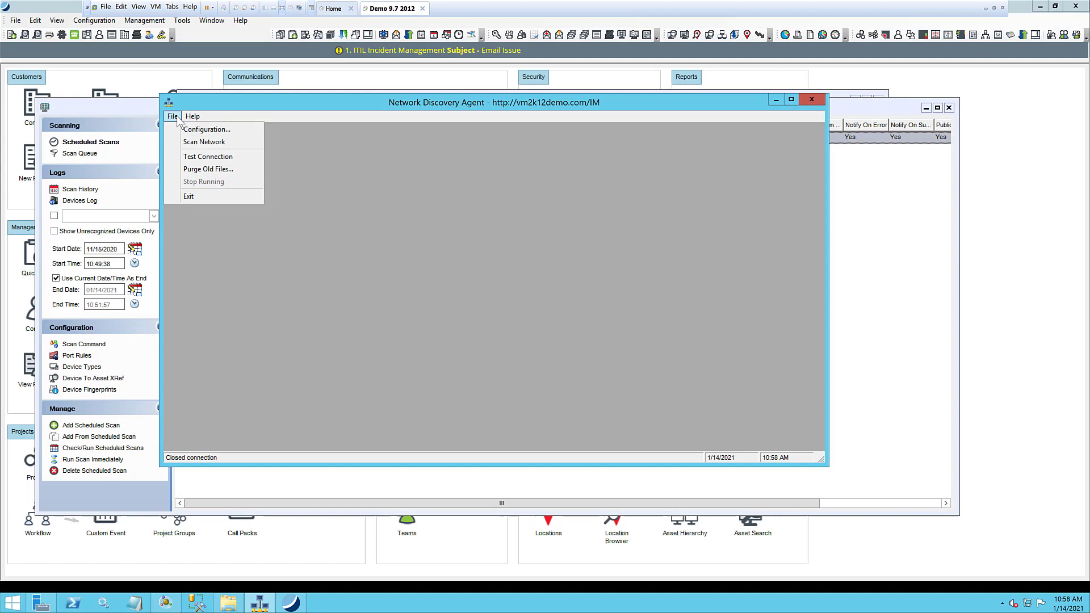
left_click(190, 142)
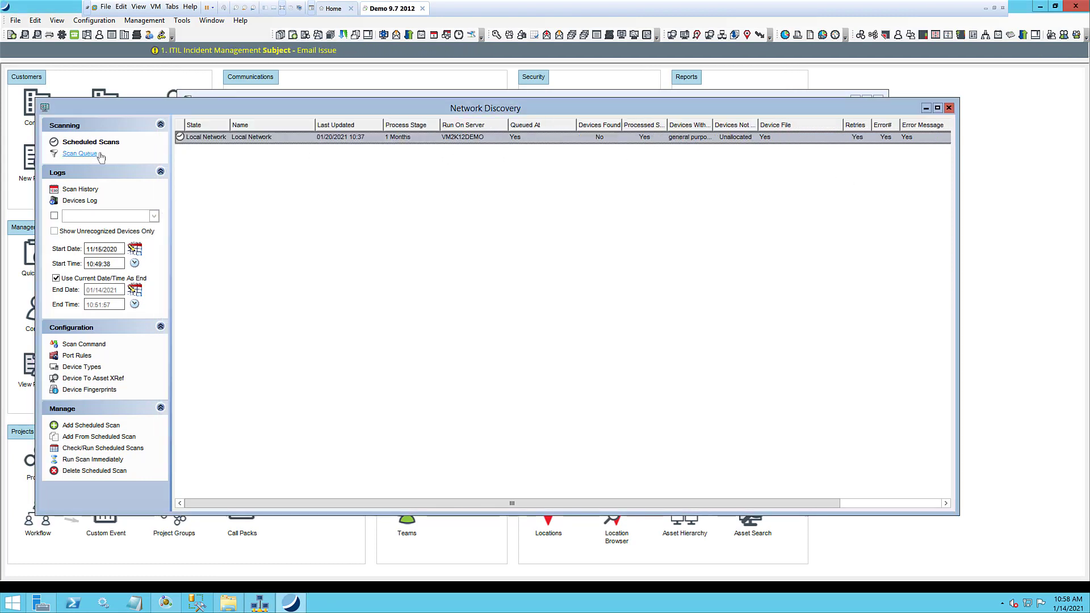
left_click(80, 154)
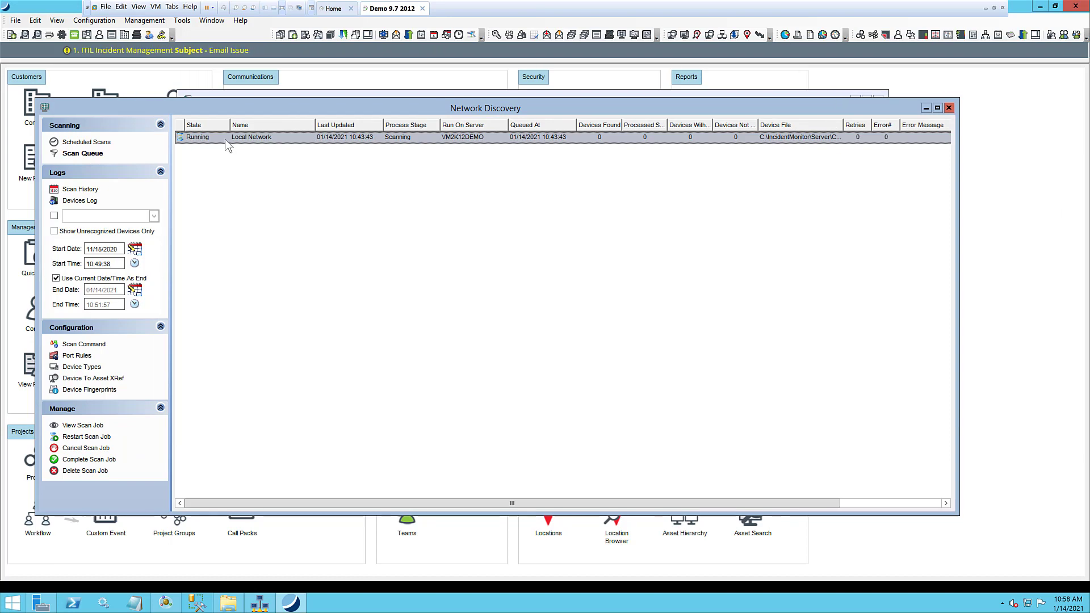
Step: Return to the Asset Import Queue, refresh it, and check the end of the list before refreshing once more
left_click(283, 94)
right_click(349, 140)
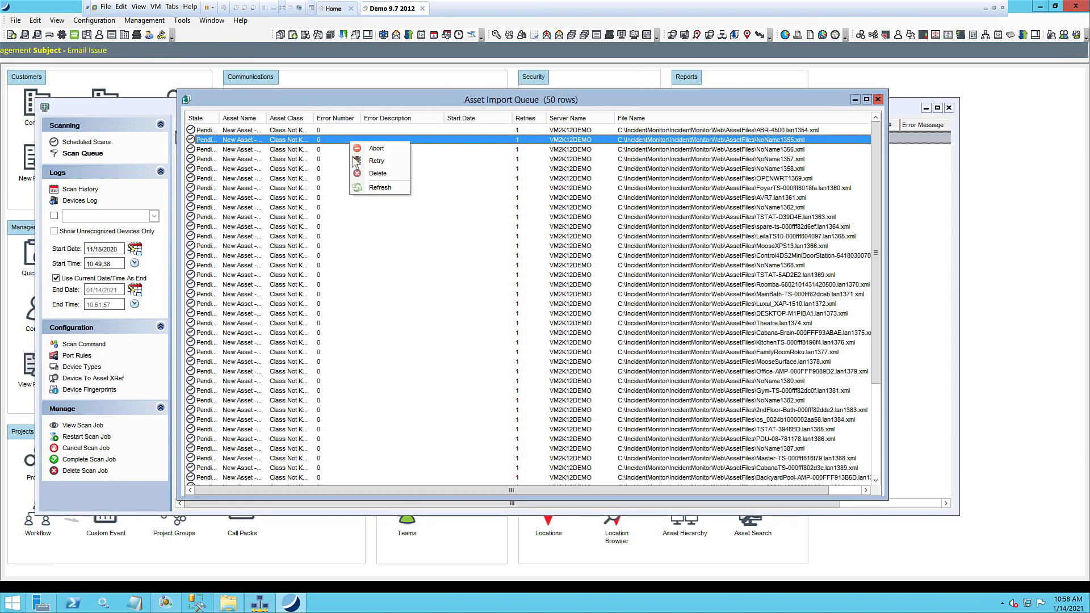
left_click(377, 188)
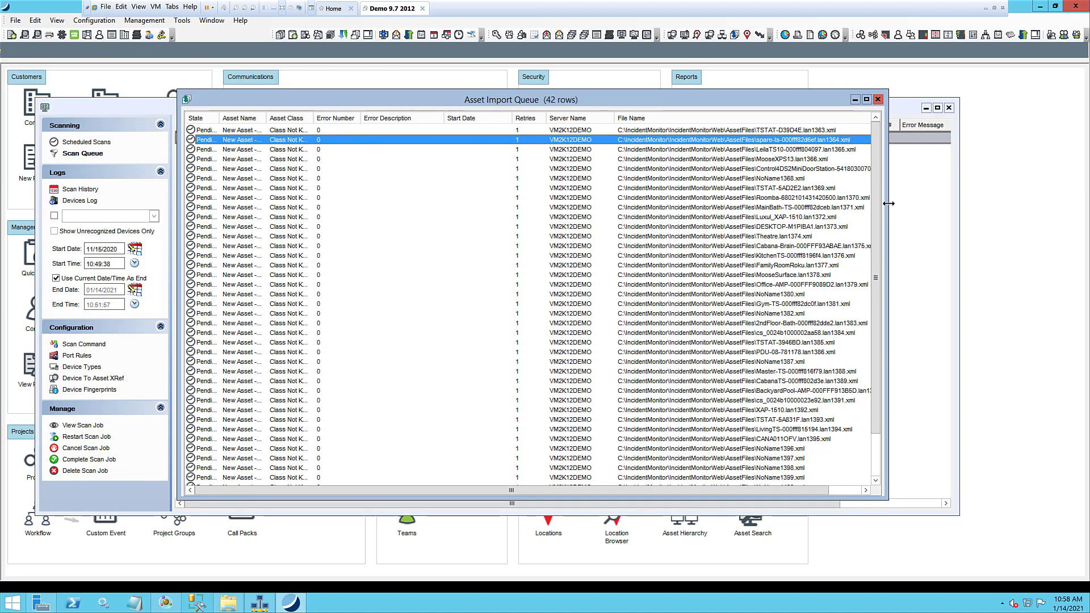
scroll(874, 206, "down", 2)
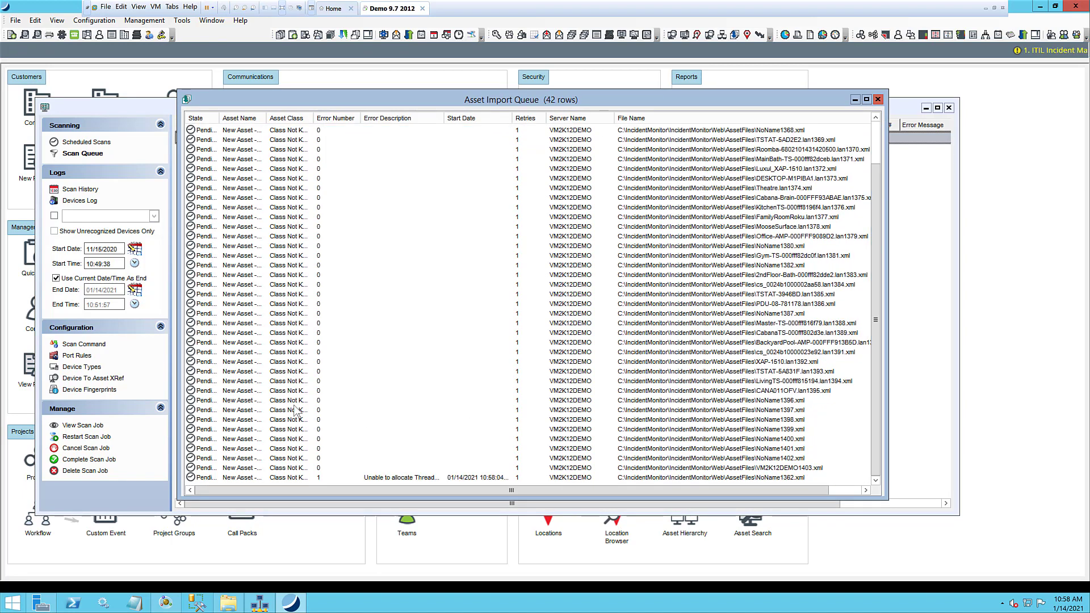
right_click(270, 278)
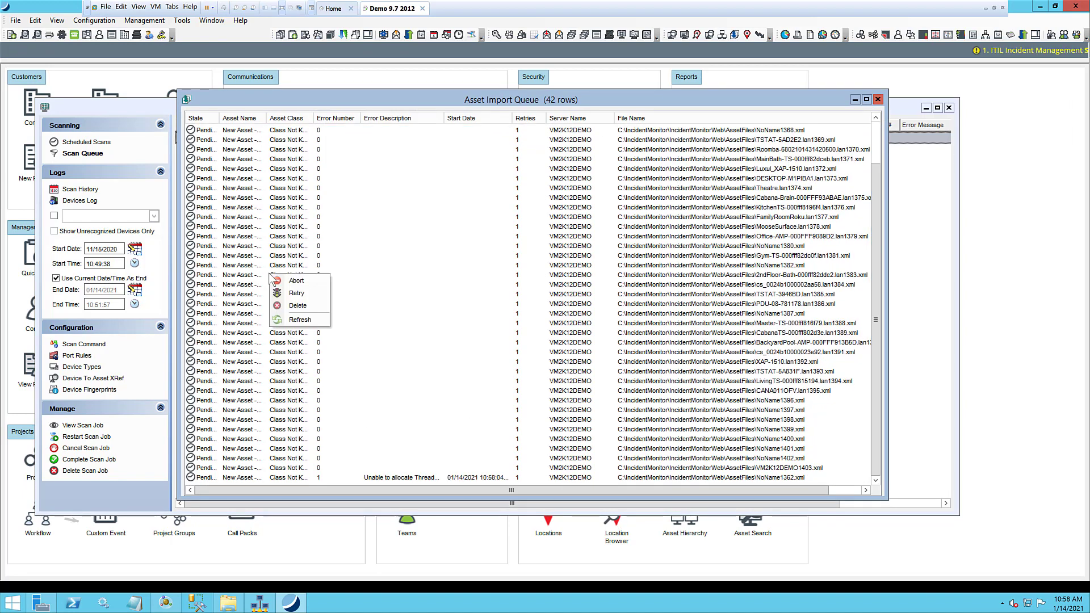
left_click(307, 319)
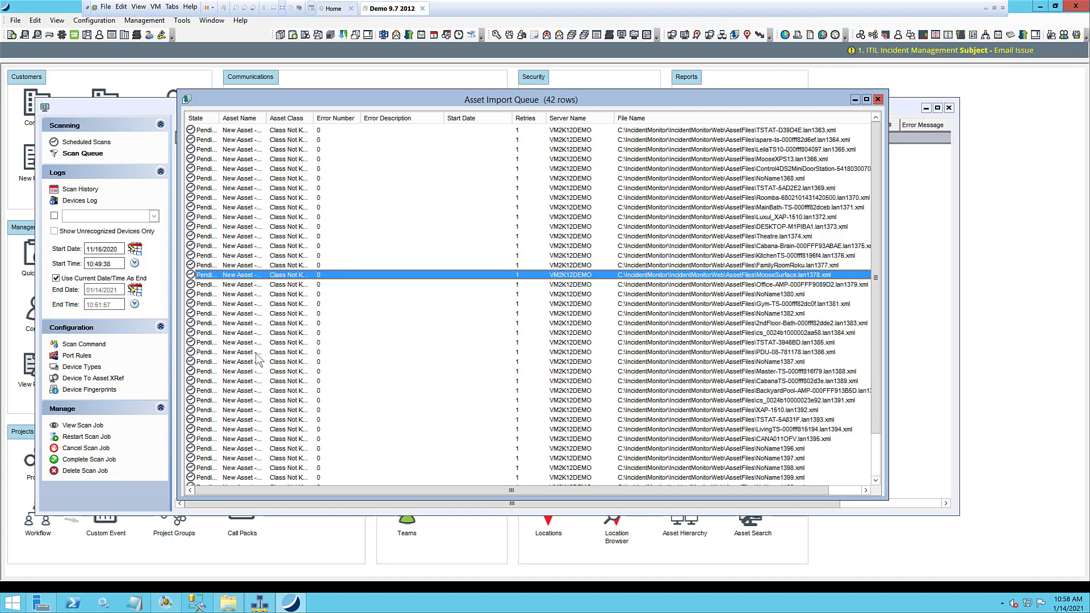
Step: Examine the NoName1362.xml import that carries an error description at the end of the queue, and keep refreshing the list
scroll(256, 354, "down", 2)
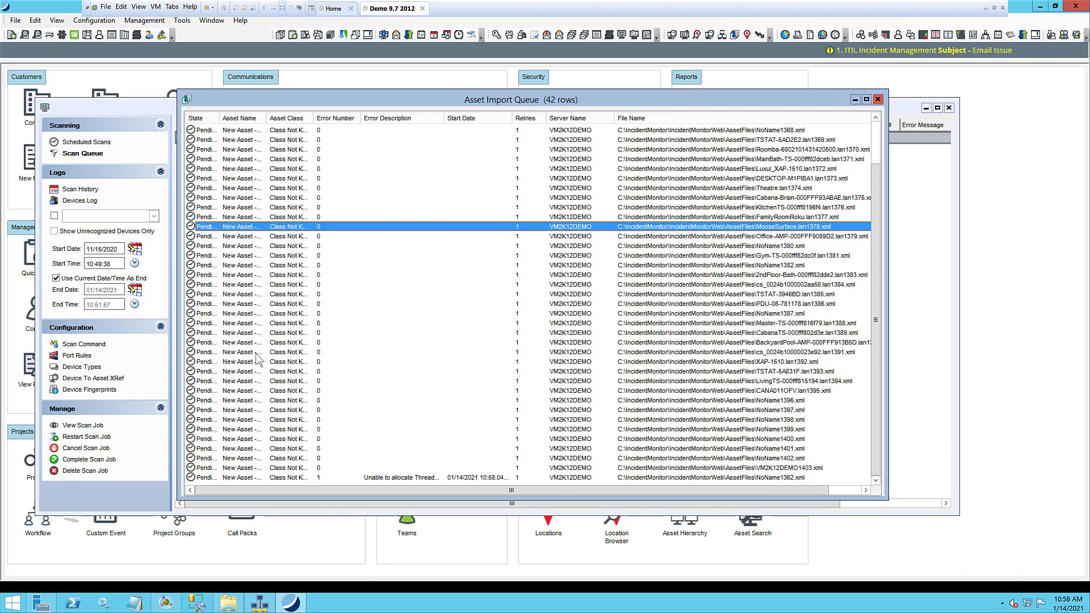
left_click(366, 477)
right_click(289, 406)
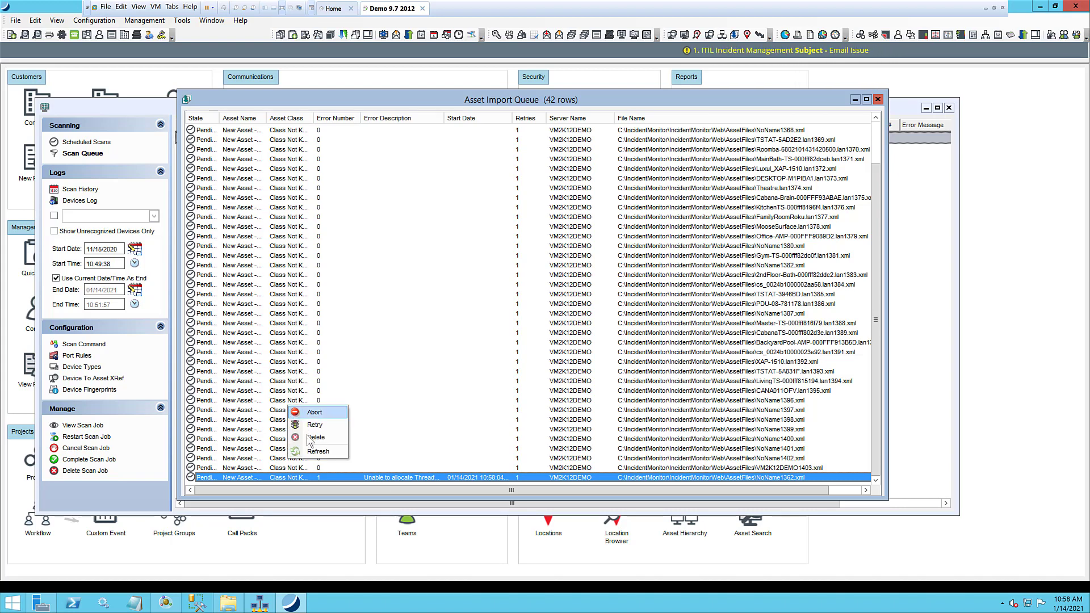
left_click(318, 452)
scroll(316, 458, "down", 2)
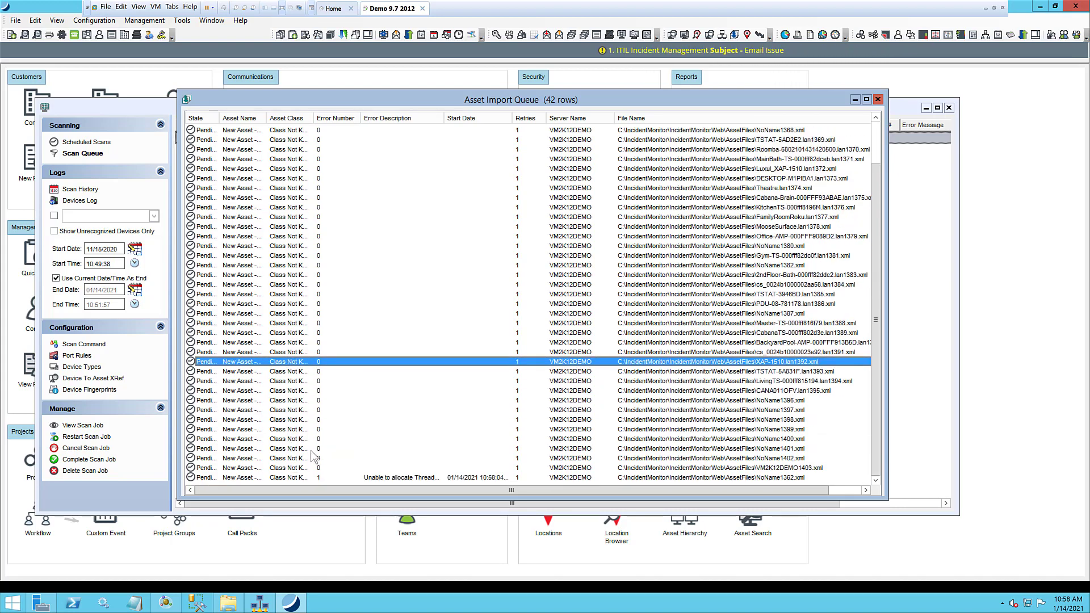
right_click(270, 386)
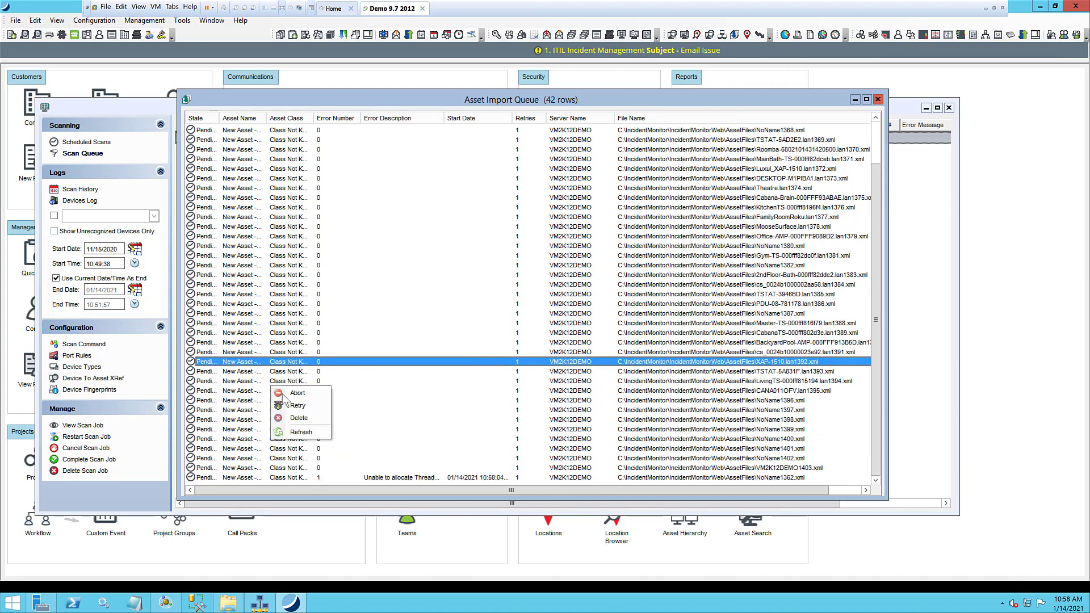
left_click(301, 435)
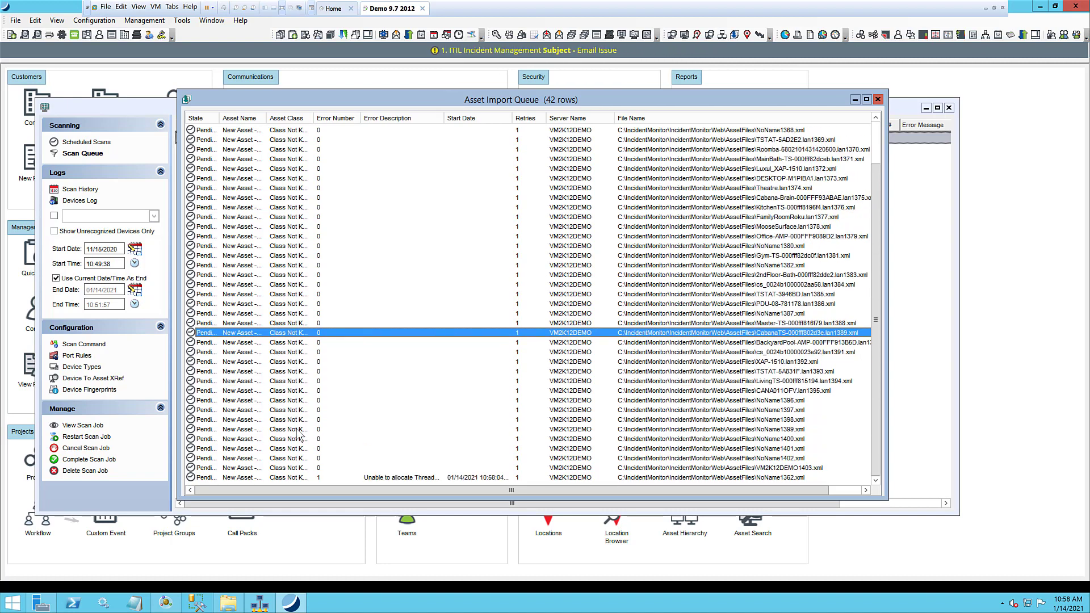
scroll(301, 435, "up", 2)
scroll(301, 435, "down", 2)
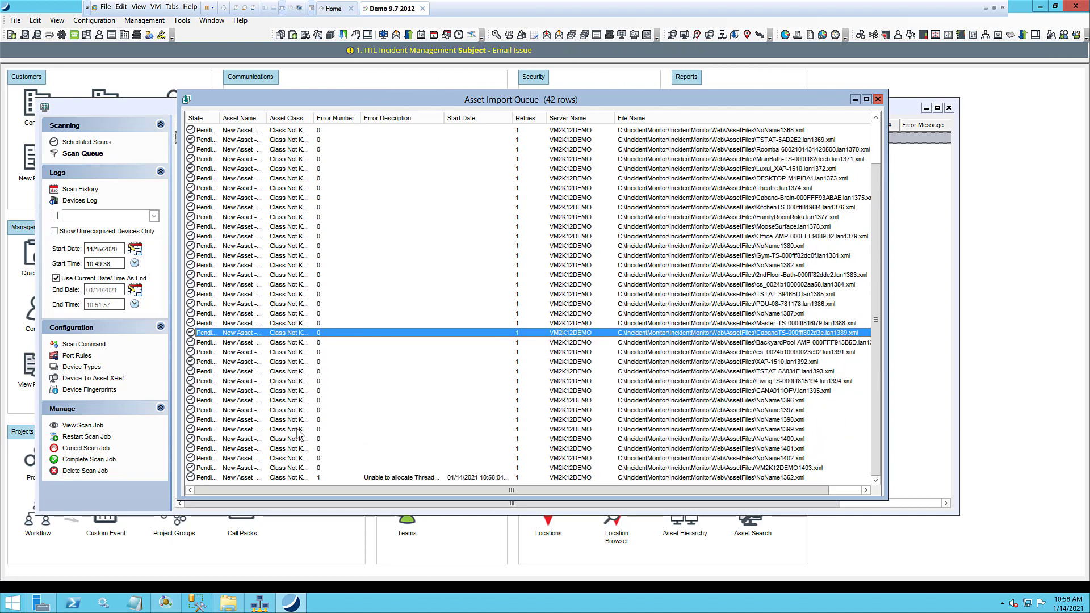
right_click(298, 431)
left_click(328, 476)
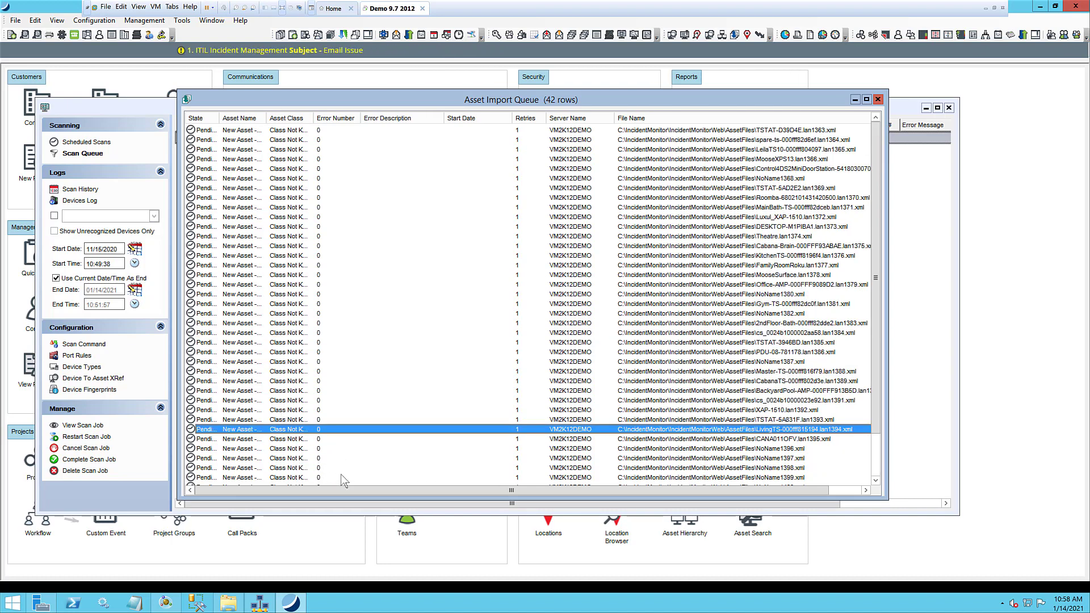
Step: Increase the height of the Asset Import Queue window to fit all its rows, and refresh the imports
left_click_drag(343, 498, 343, 564)
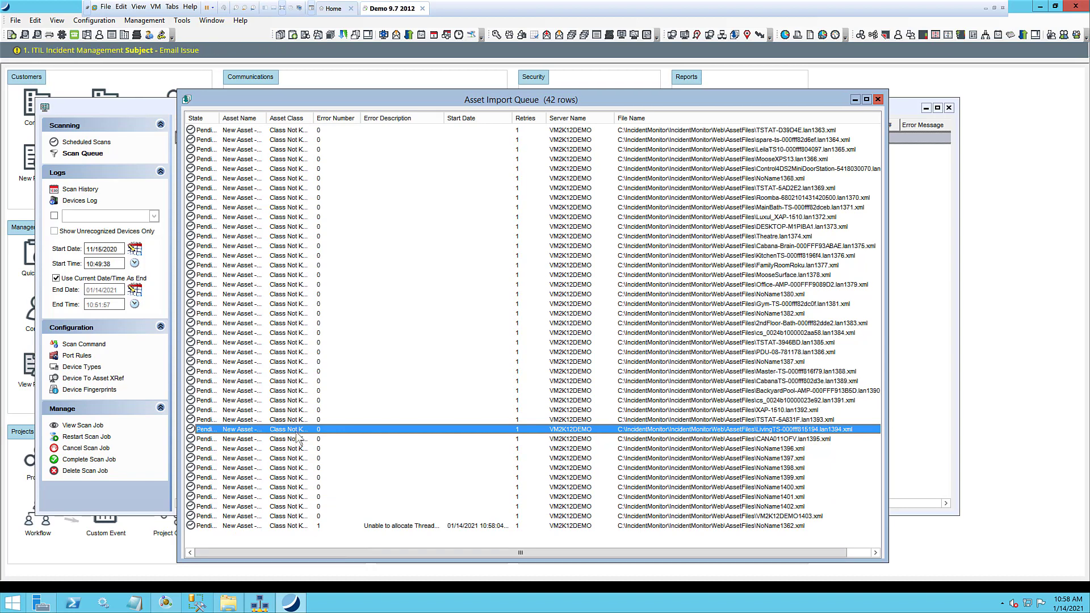
right_click(295, 433)
left_click(325, 479)
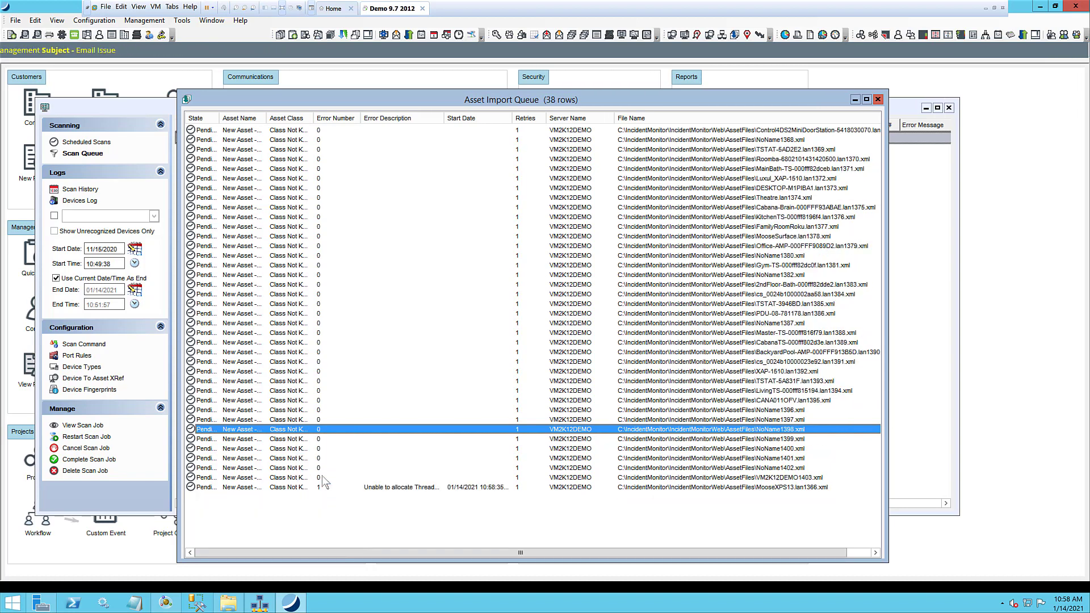
right_click(296, 430)
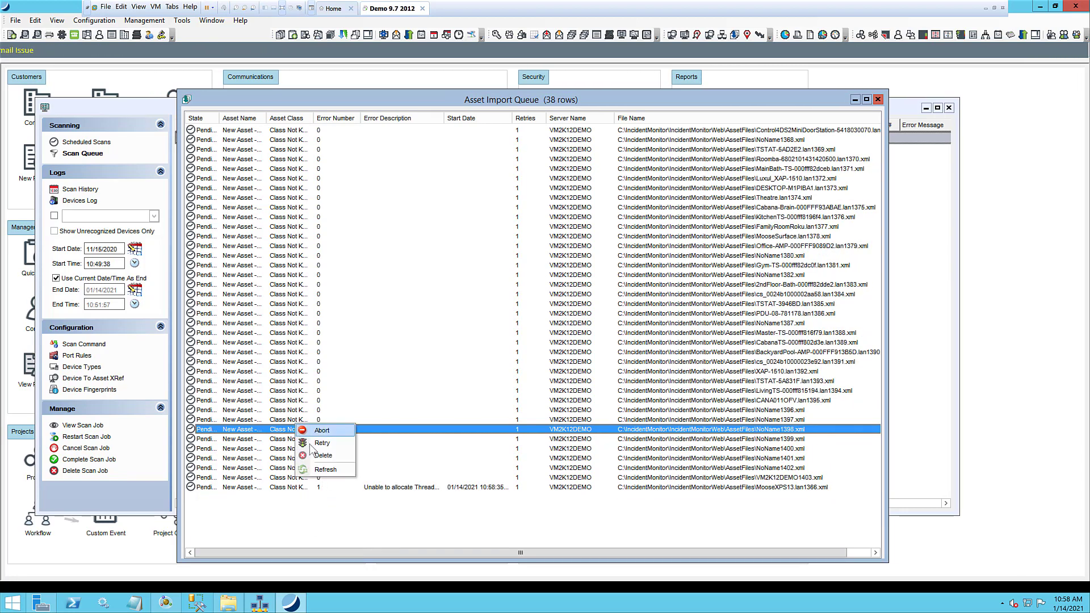
left_click(321, 471)
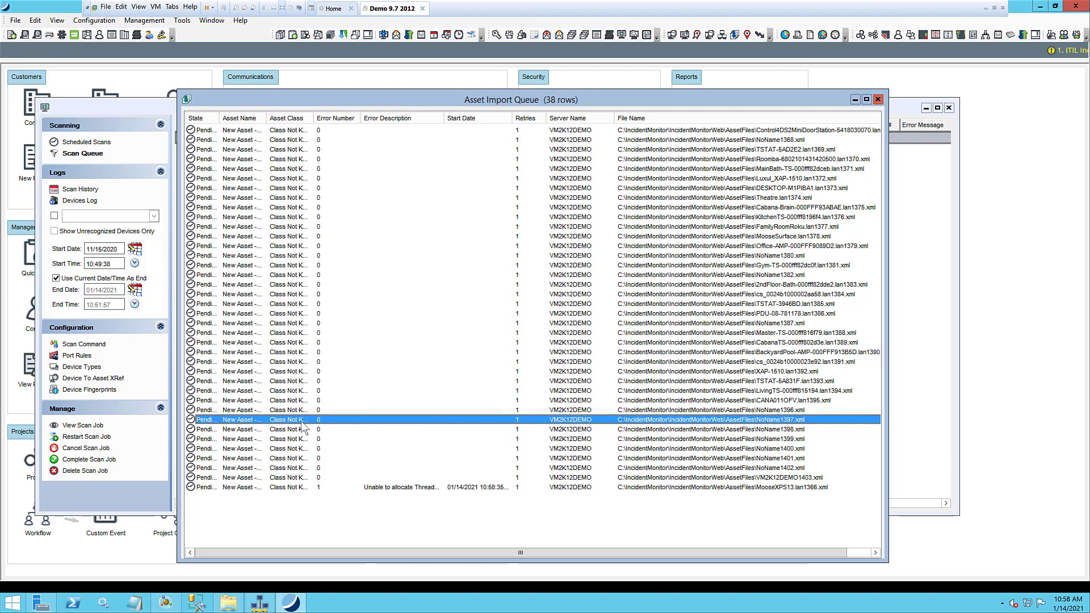
Step: Refresh the Asset Import Queue repeatedly to monitor the progress of the remaining imports
right_click(301, 423)
left_click(322, 467)
right_click(306, 430)
left_click(321, 471)
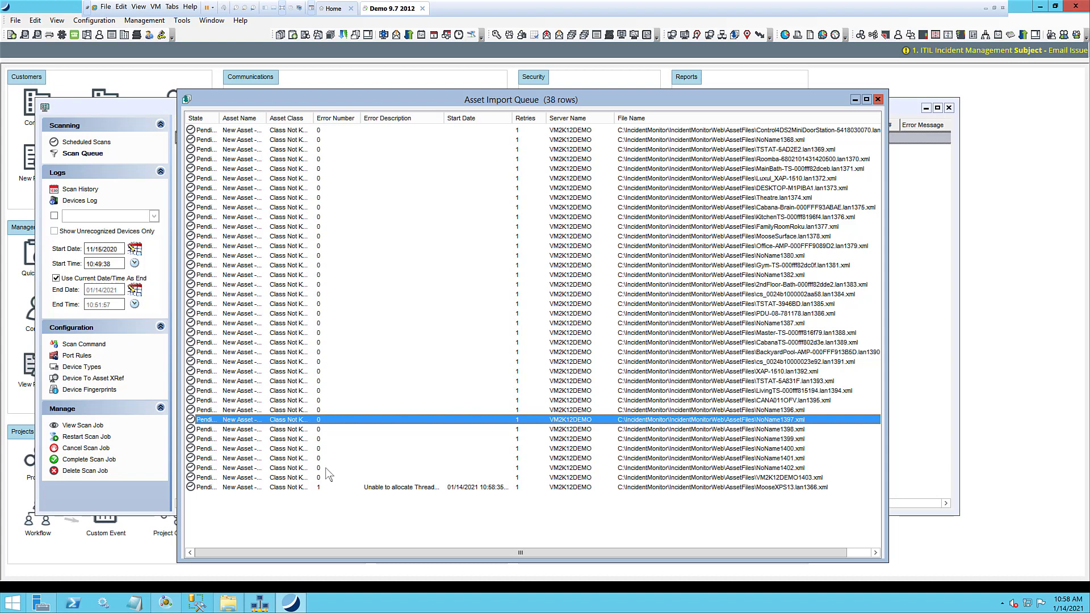
right_click(307, 423)
left_click(321, 468)
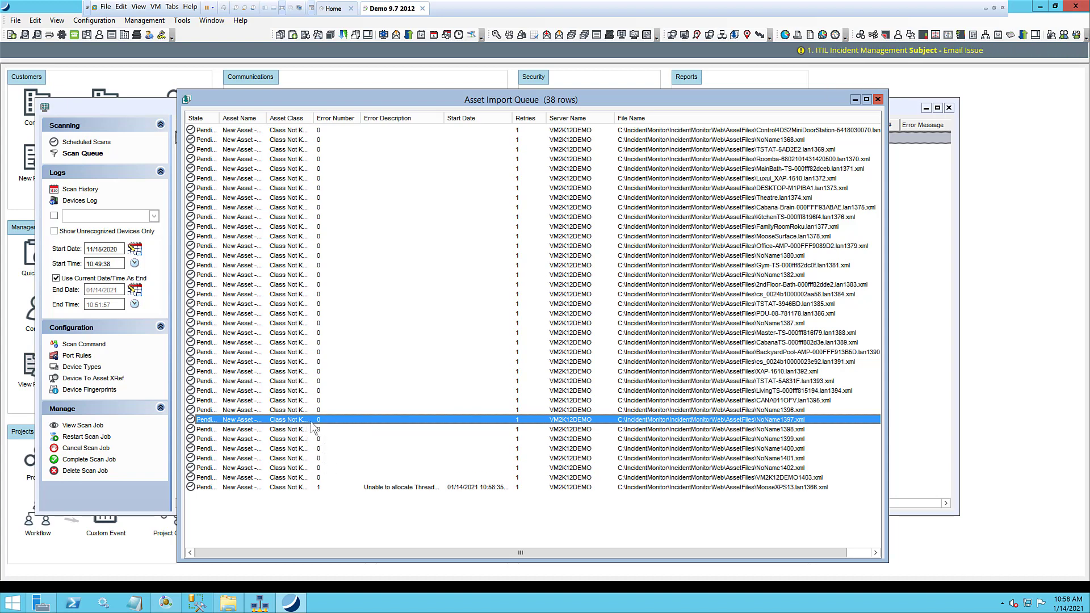
right_click(311, 427)
left_click(321, 470)
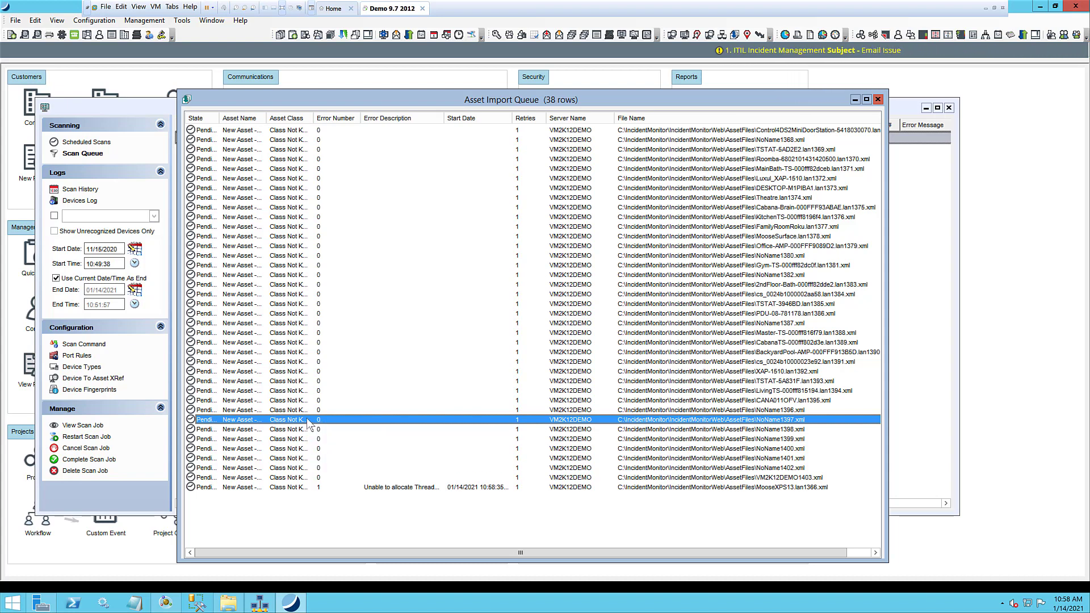
right_click(308, 424)
left_click(321, 469)
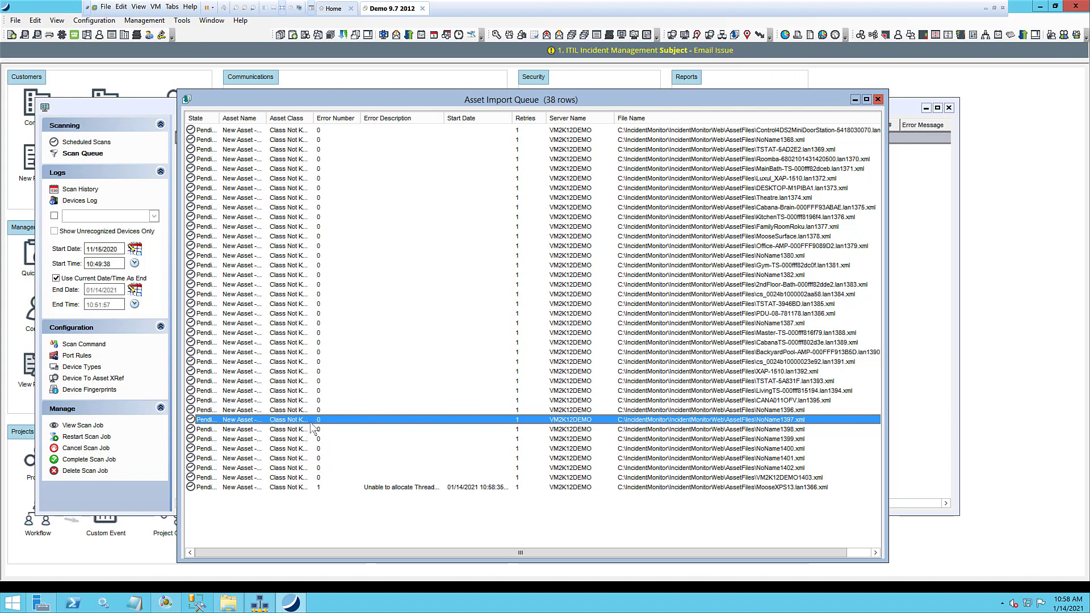
right_click(311, 427)
left_click(333, 472)
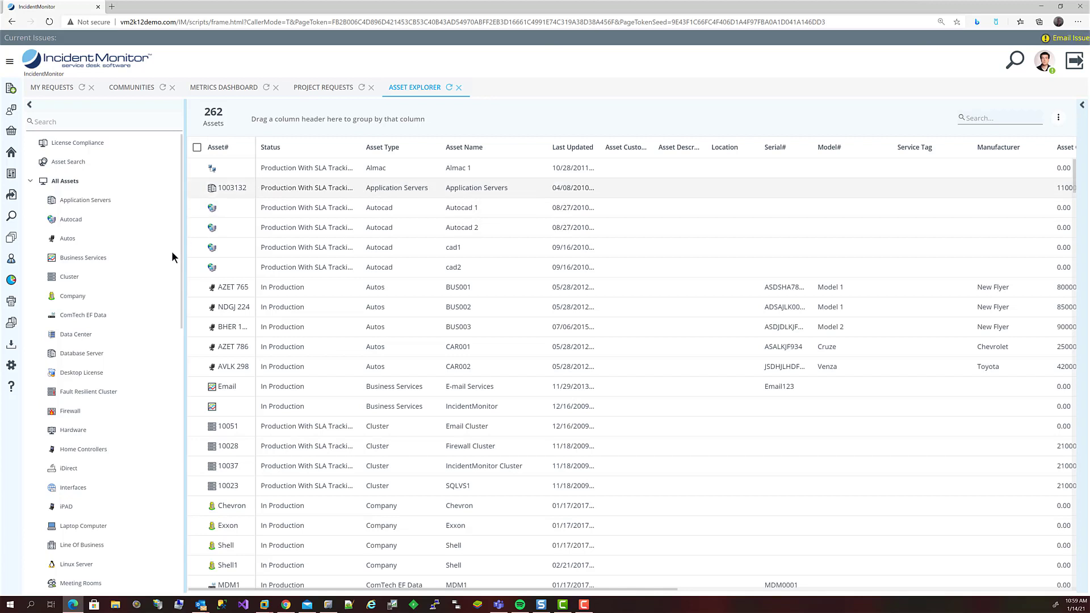
Step: Switch to the Asset Explorer in the IncidentMonitor web client and list only the Firewall assets
left_click(76, 415)
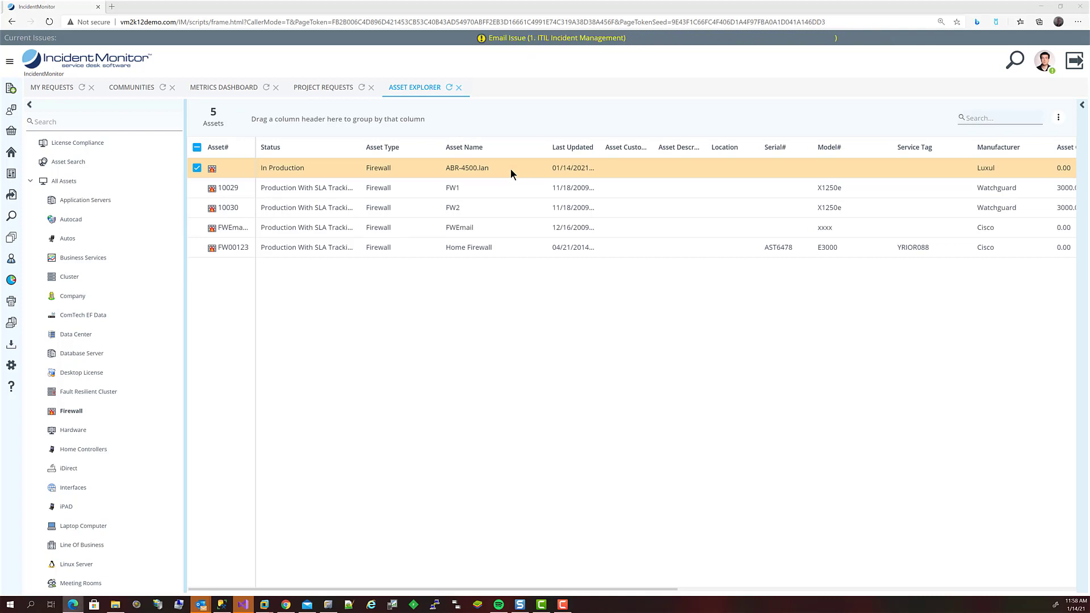
Step: Open the details of the ABR-4500.lan firewall and view its asset topology
double_click(510, 168)
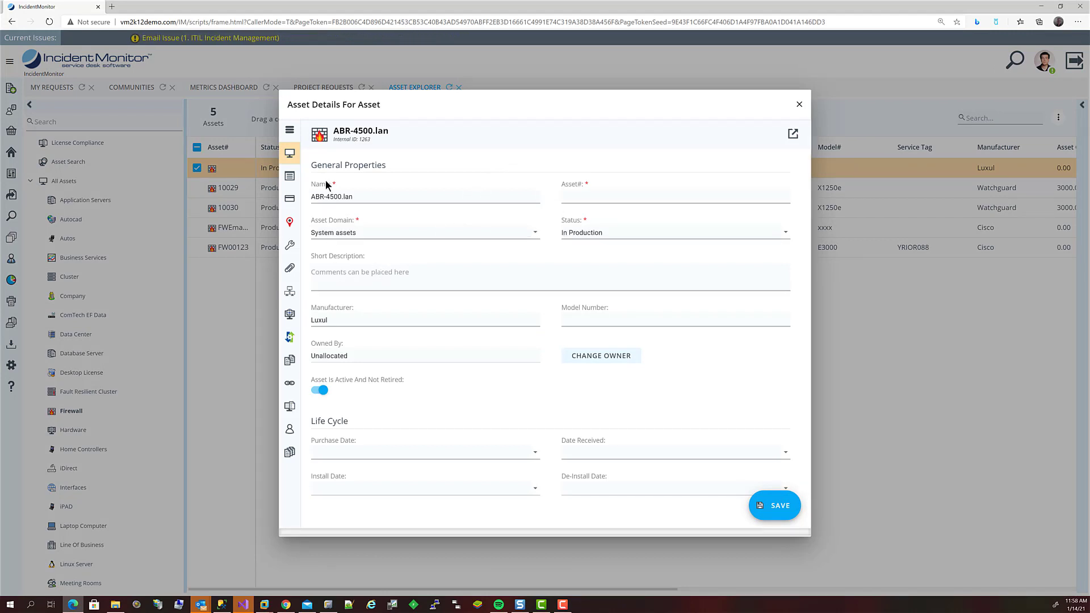
left_click(290, 293)
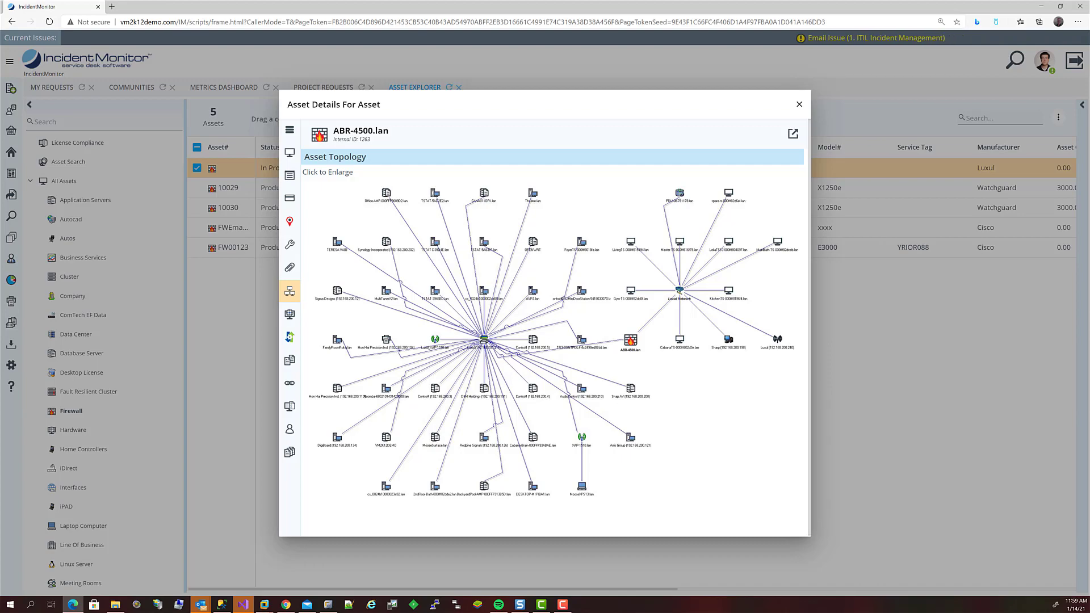
Step: Switch to the desktop client's Asset Hierarchy, open the connection rules from Local Network, and show only the allowed classes for WAP
key("alt+Tab")
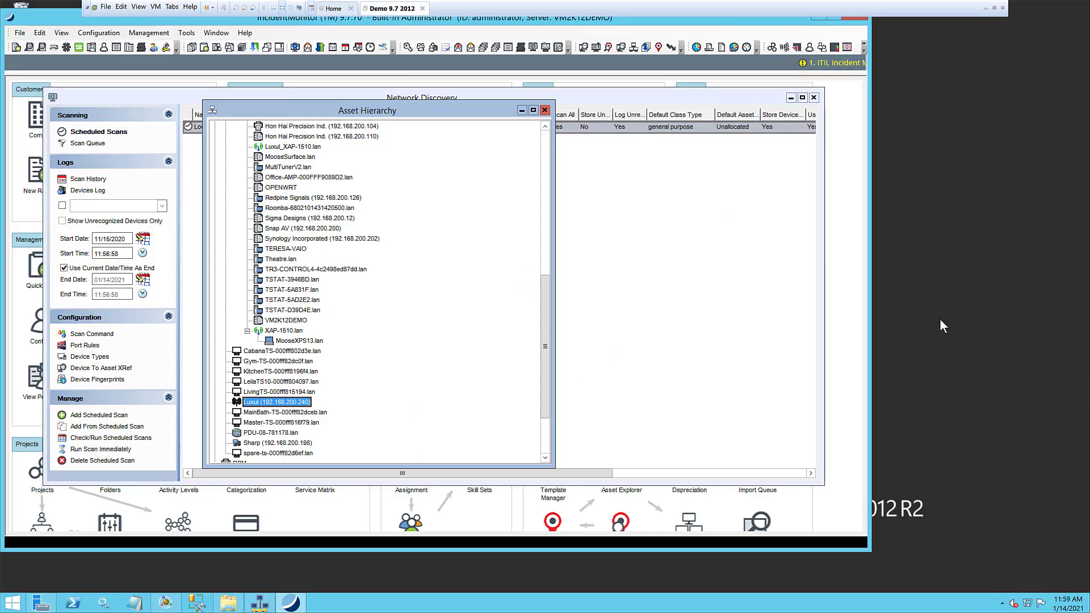
scroll(544, 308, "up", 10)
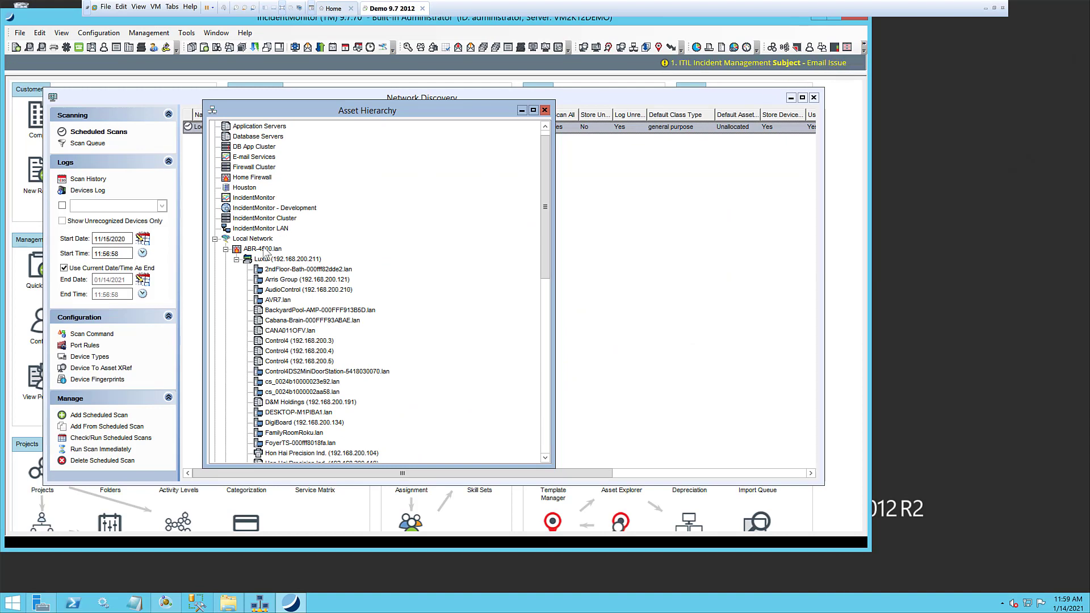
right_click(263, 249)
left_click(258, 237)
right_click(260, 239)
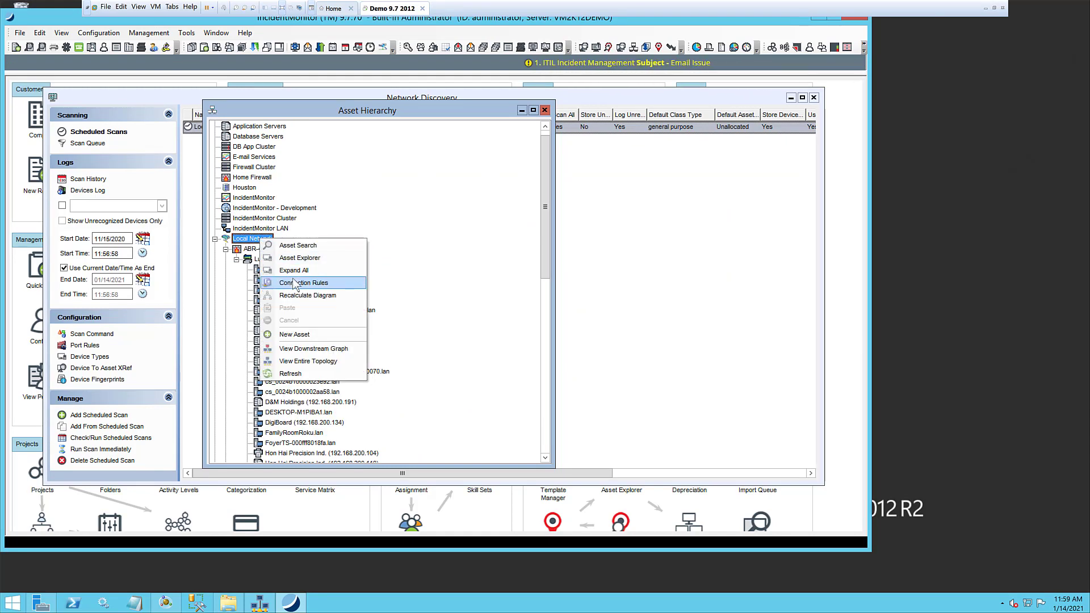
left_click(293, 282)
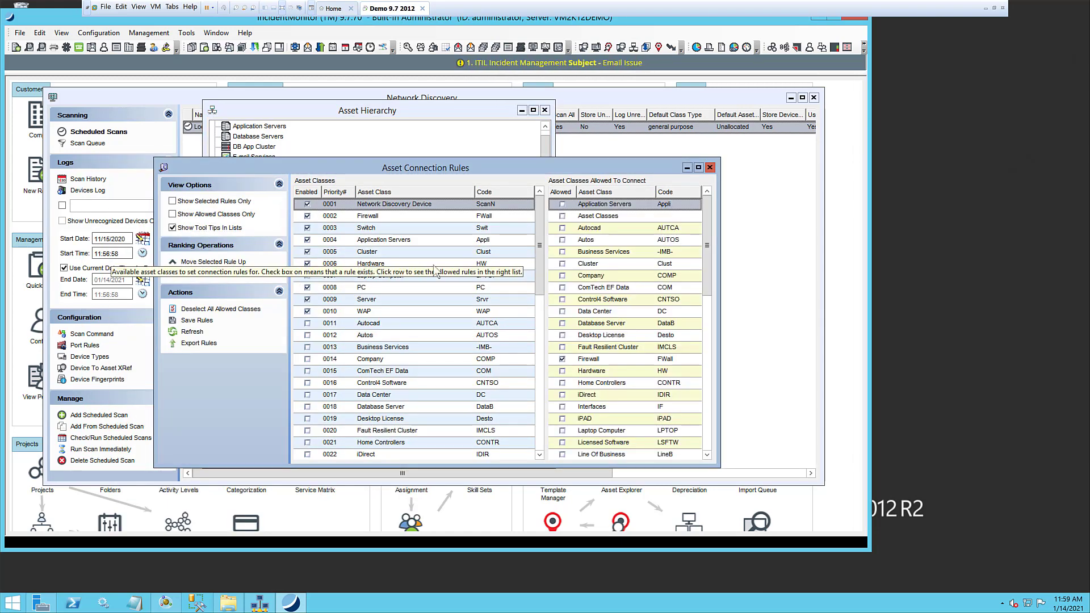
left_click(380, 311)
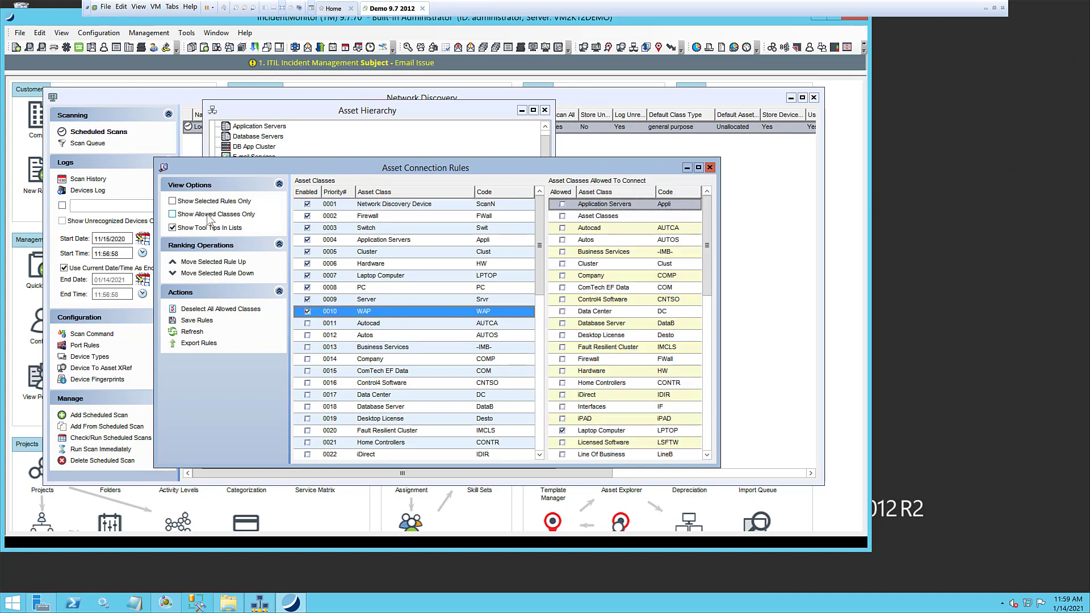
left_click(173, 214)
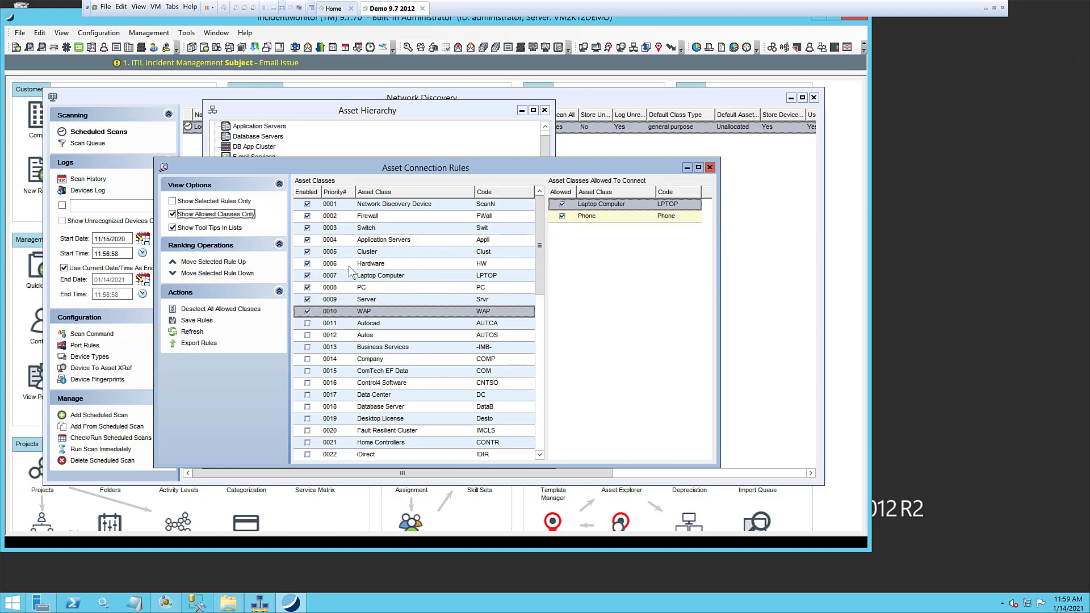
Step: Enable the Wireless Controller connection rule and allow the WAP class to connect to it, choosing from the full class list
left_click_drag(535, 252, 505, 418)
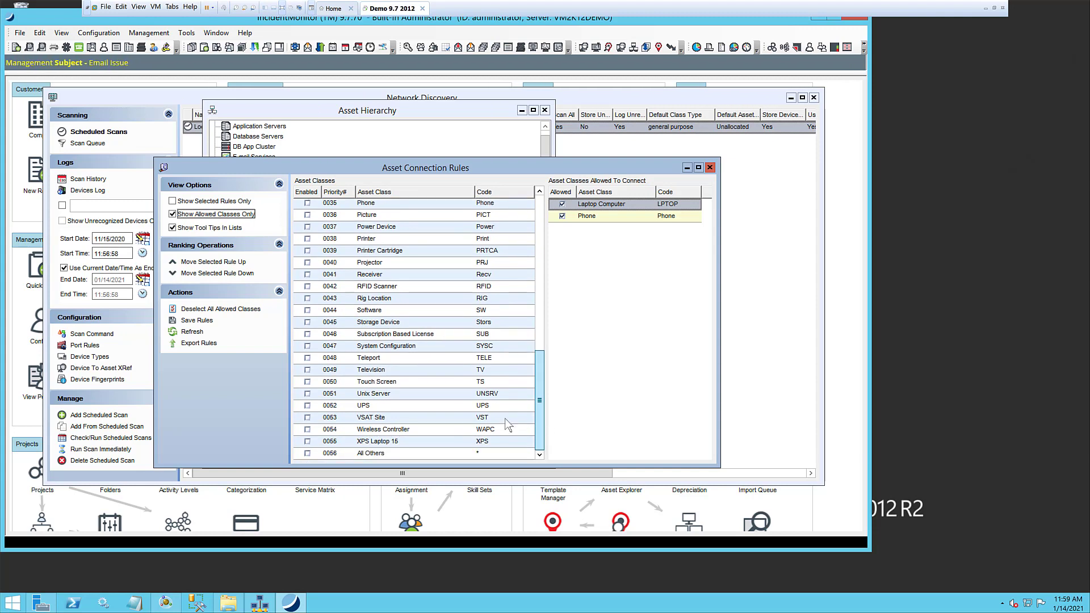
left_click(307, 430)
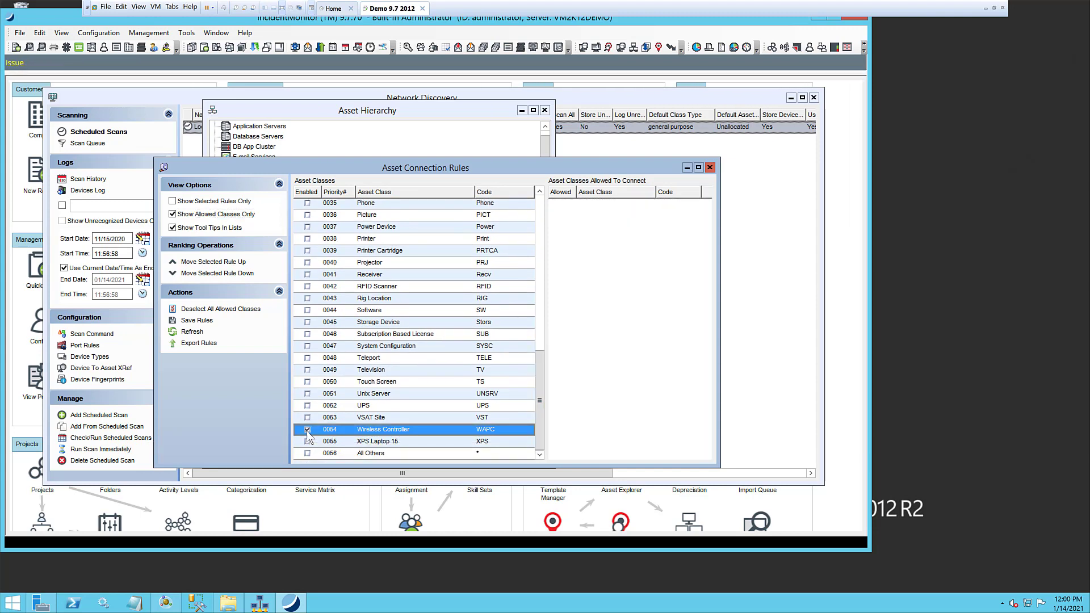
left_click(189, 216)
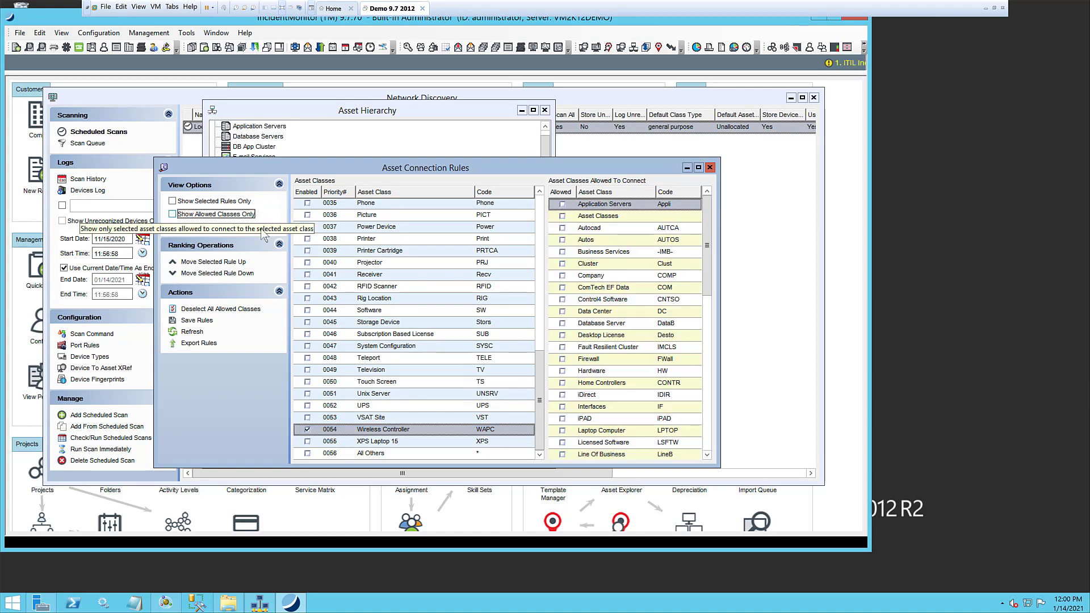
left_click_drag(704, 244, 705, 426)
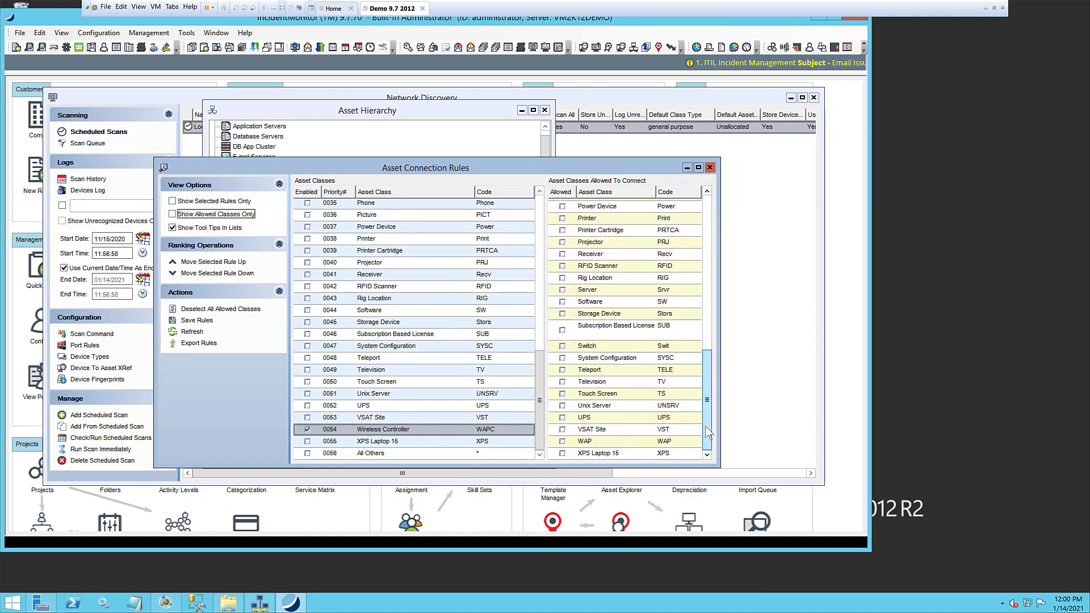
left_click(562, 442)
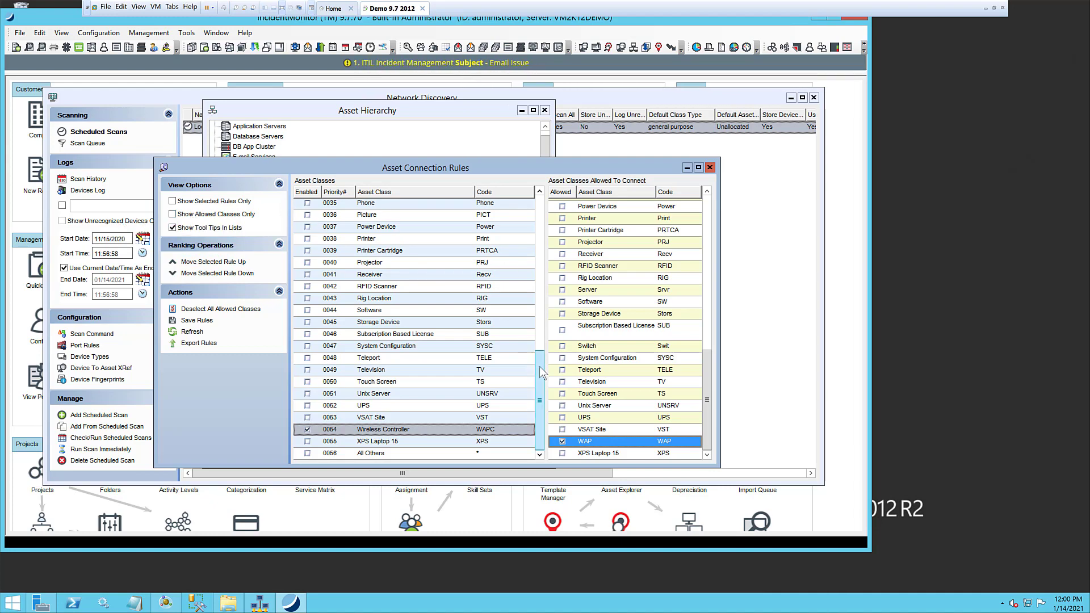
Step: For the Switch class, allow Wireless Controller and disallow WAP, check the list of allowed classes only, and save the rules
left_click_drag(539, 366, 545, 204)
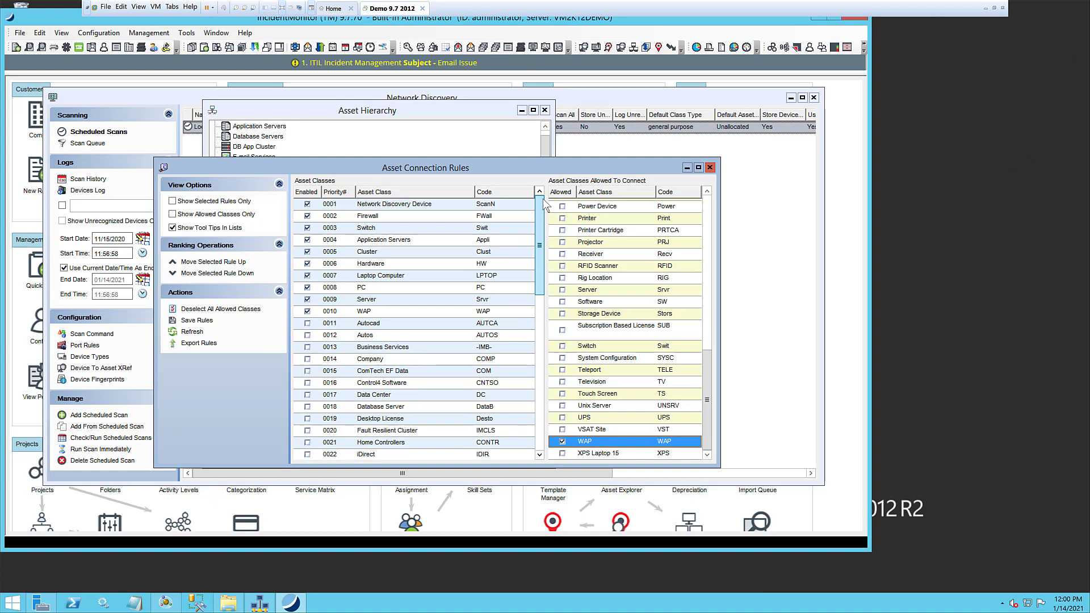
left_click(420, 227)
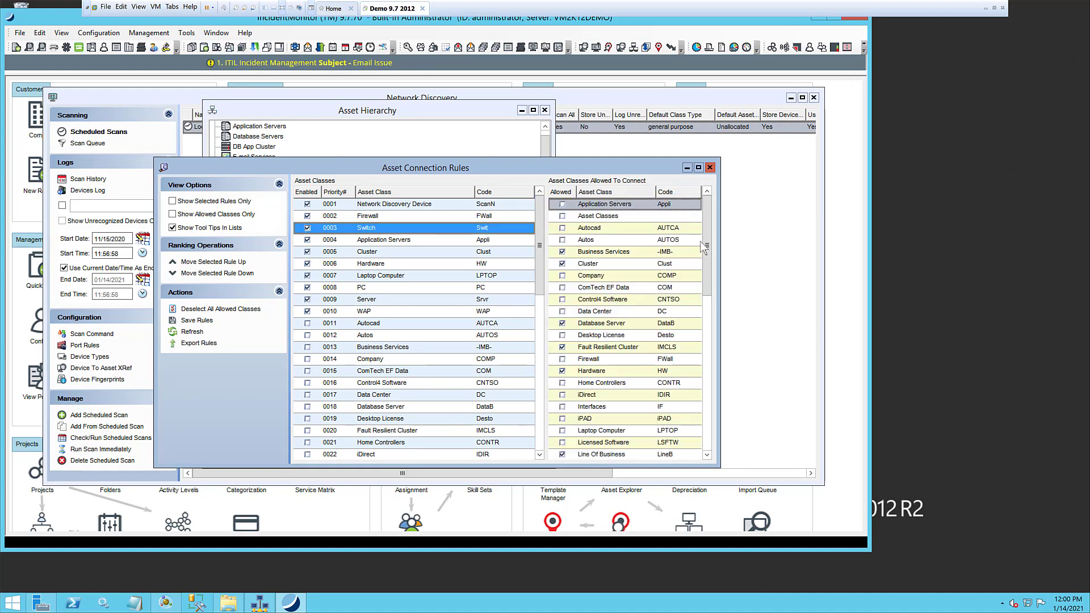
left_click_drag(707, 259, 703, 414)
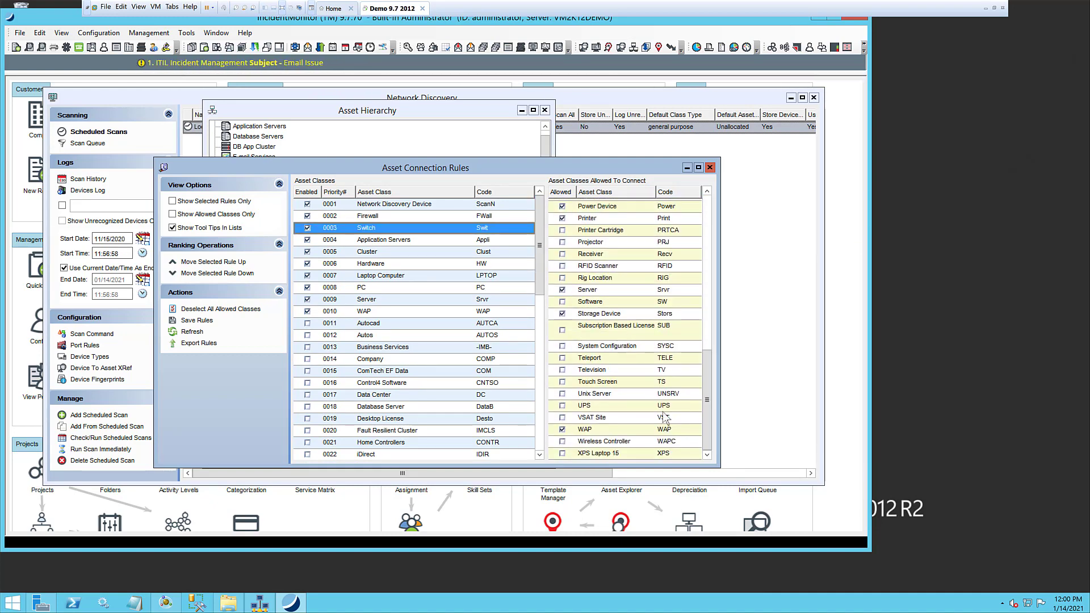
left_click(563, 441)
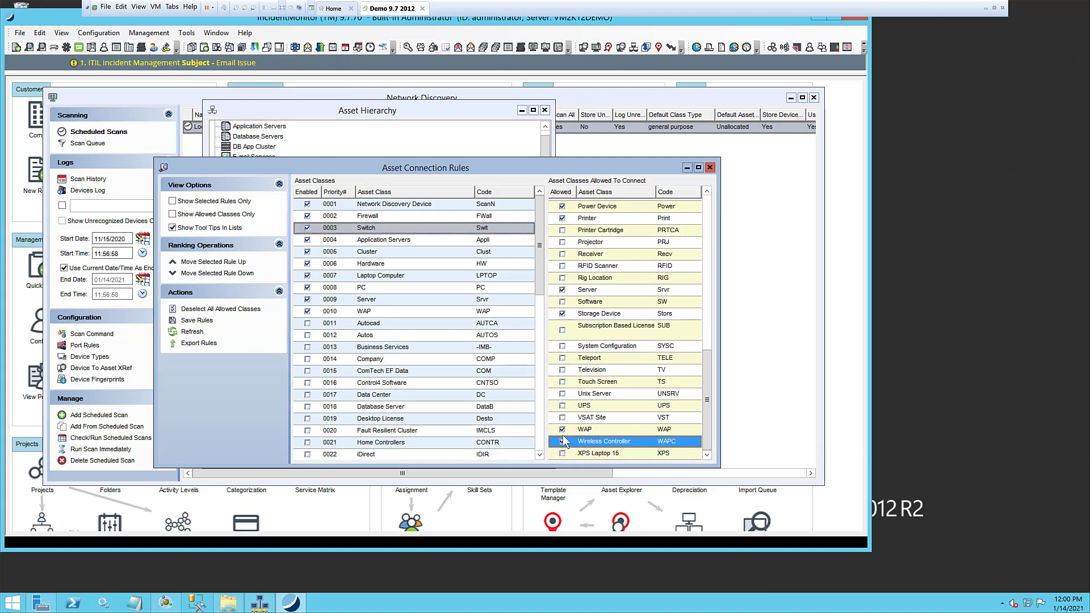
left_click(562, 429)
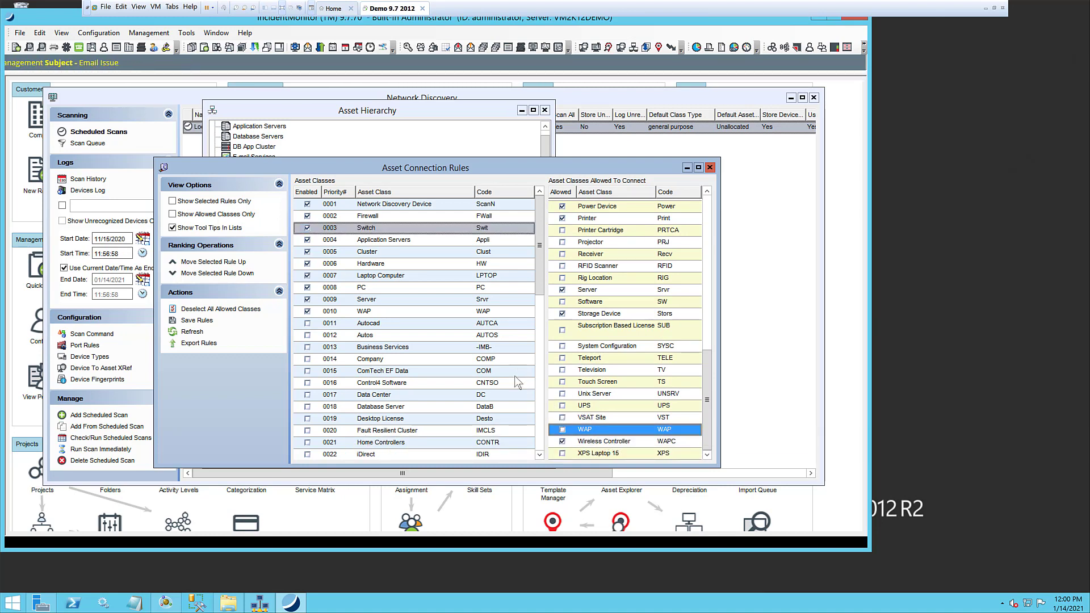
left_click(193, 215)
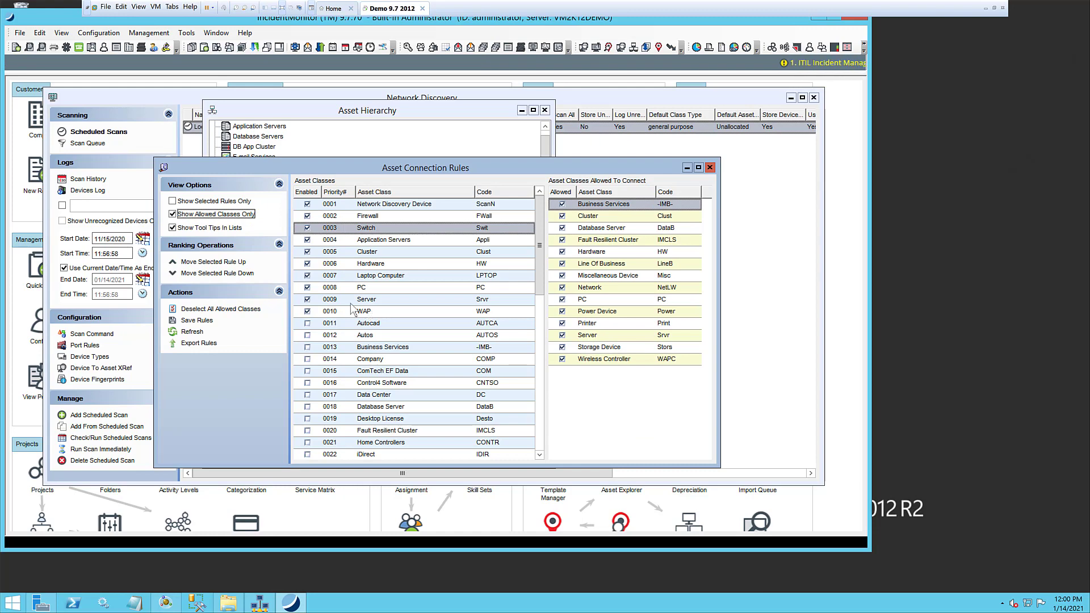
left_click(193, 322)
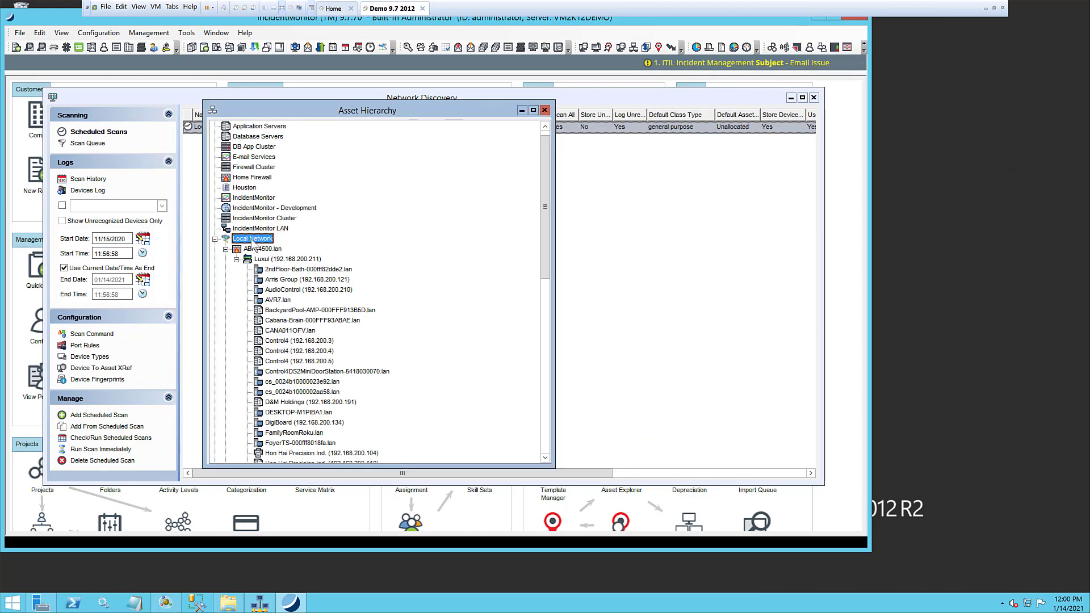
Step: Recalculate the diagram for Local Network, widen the Asset Hierarchy window, and review the rearranged devices
right_click(253, 241)
left_click(291, 299)
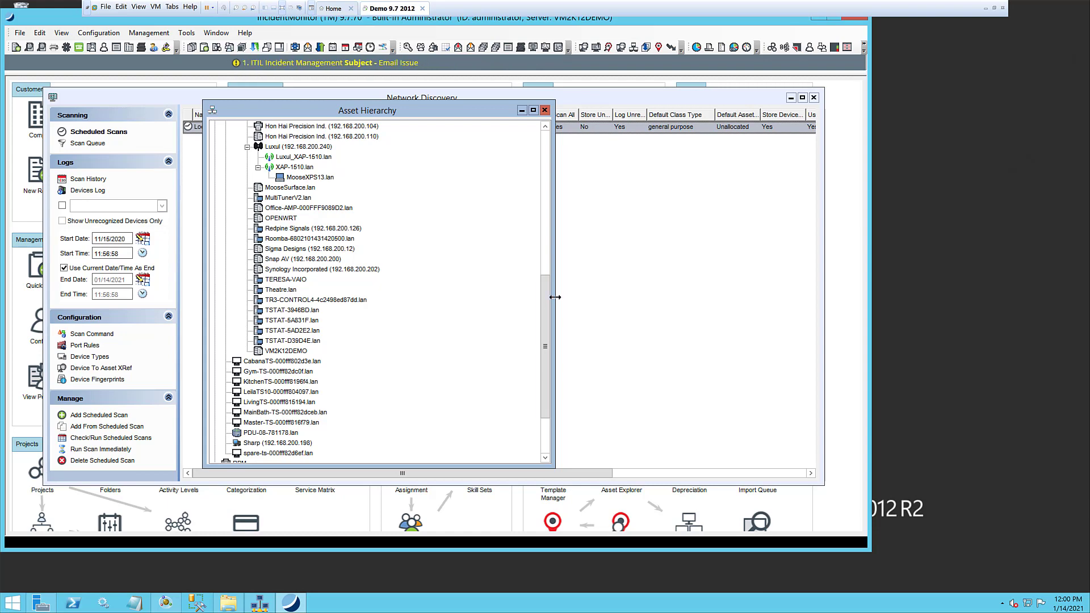
left_click_drag(556, 296, 624, 297)
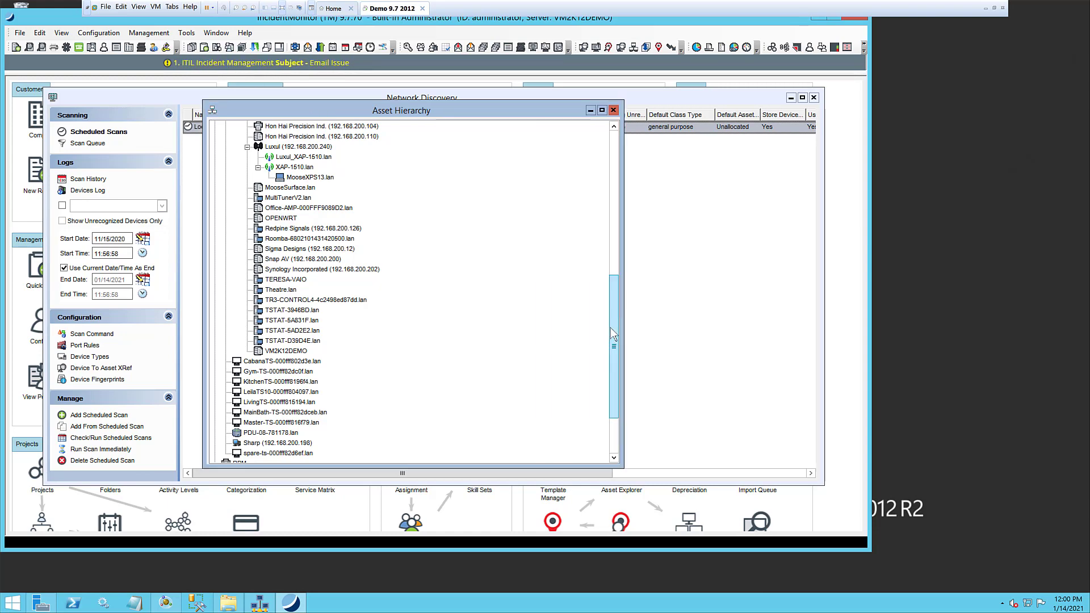
scroll(612, 250, "up", 6)
scroll(612, 250, "up", 4)
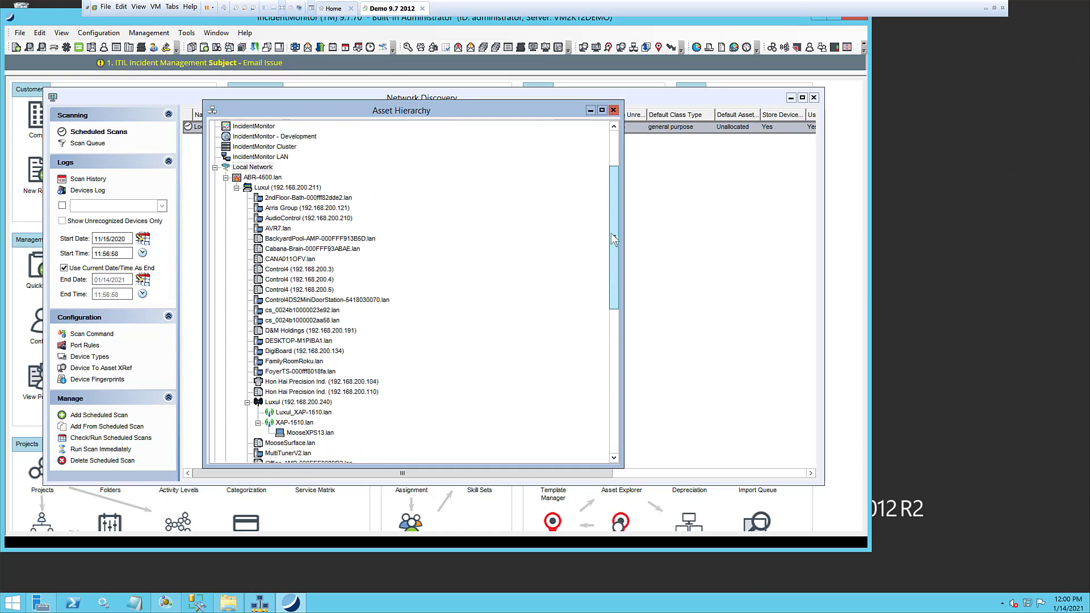
scroll(618, 284, "down", 7)
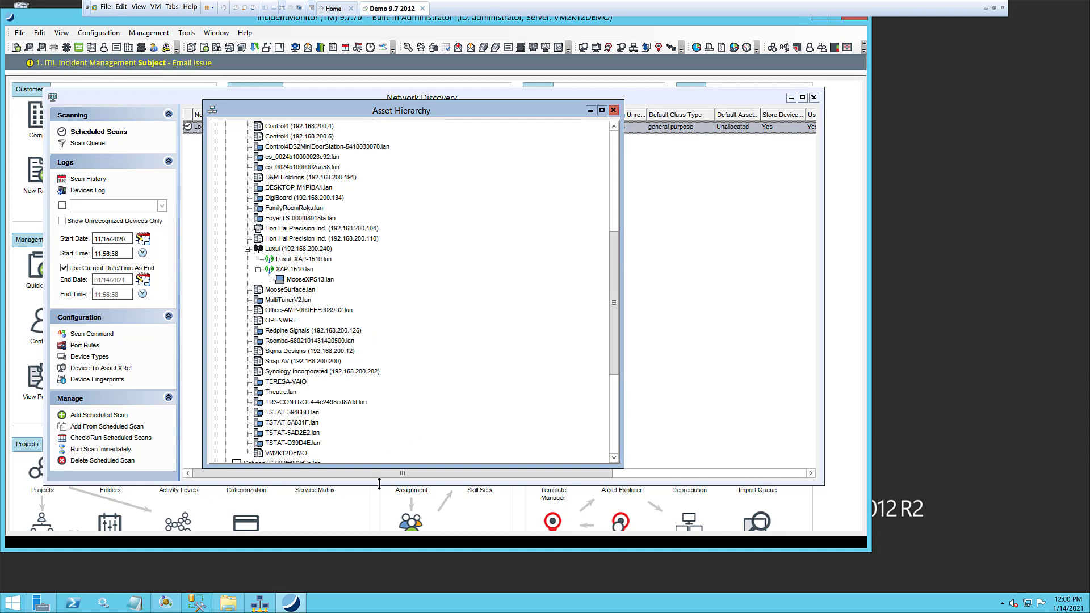
Step: Switch to the web client, enlarge the ABR-4500.lan topology in its own window, examine the MooseXPS13.lan connection path, and close it
left_click(987, 8)
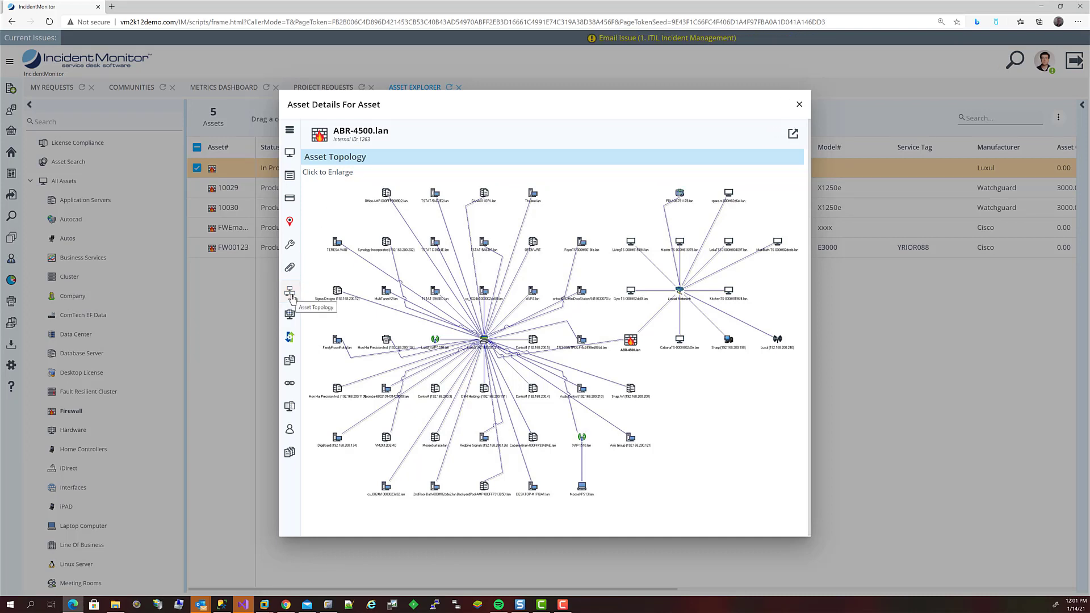
left_click(333, 173)
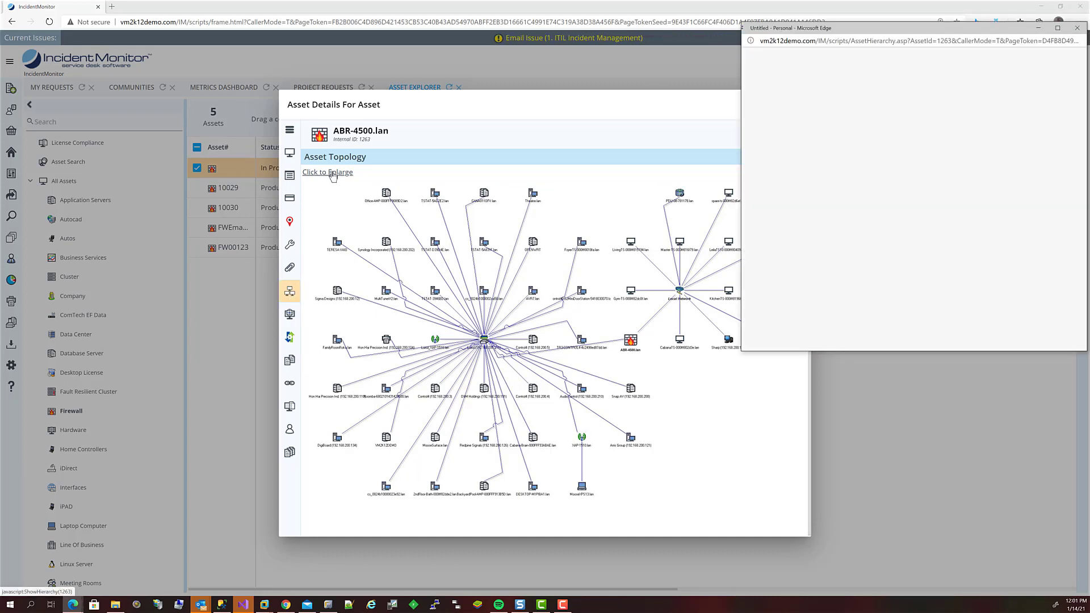
left_click_drag(882, 29, 338, 54)
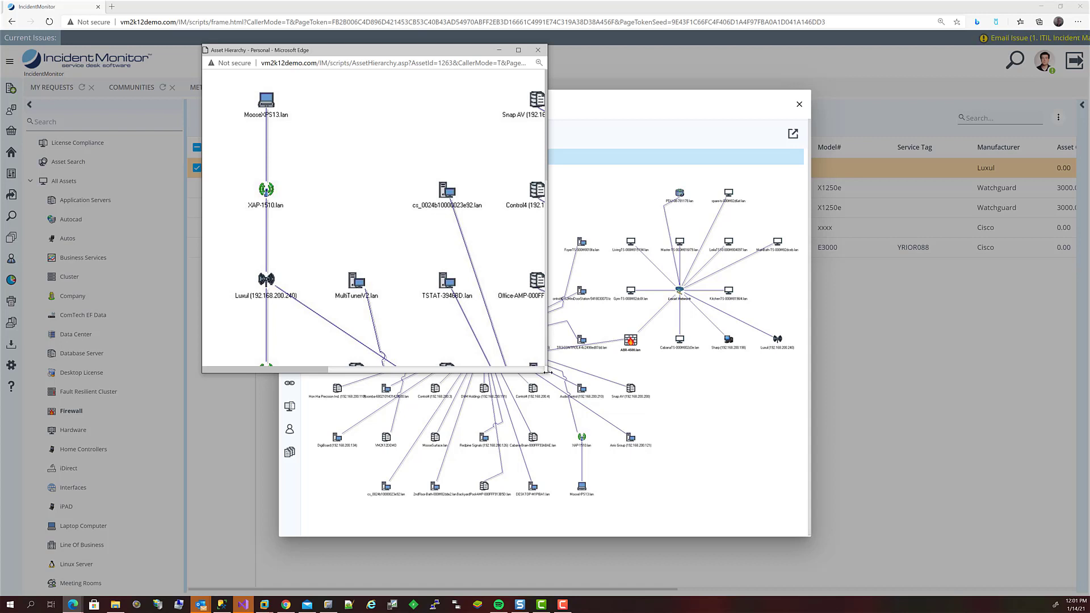
left_click_drag(548, 372, 1027, 385)
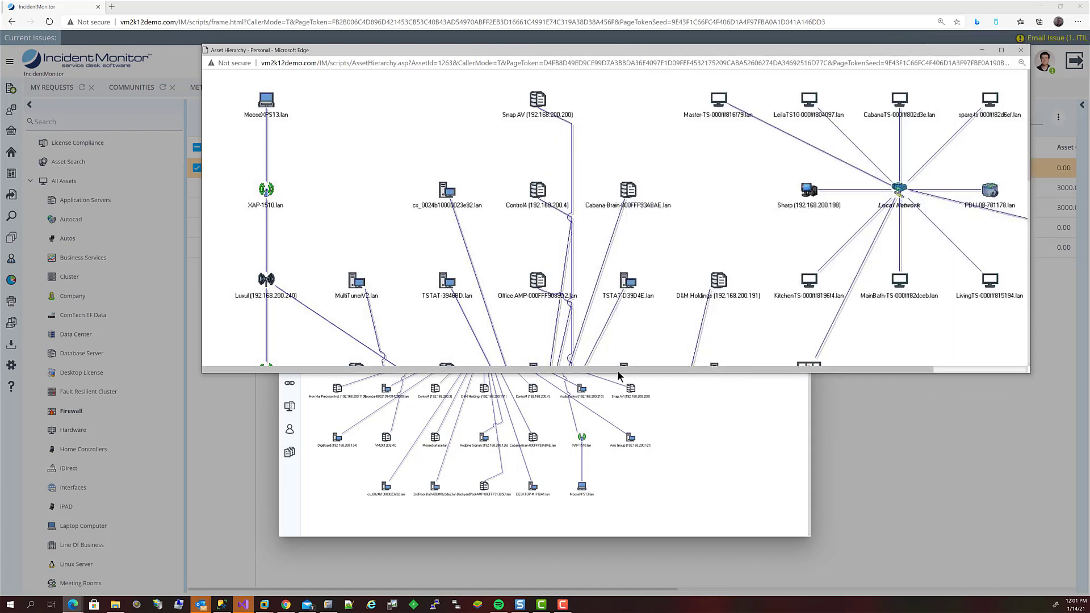
left_click_drag(617, 372, 615, 547)
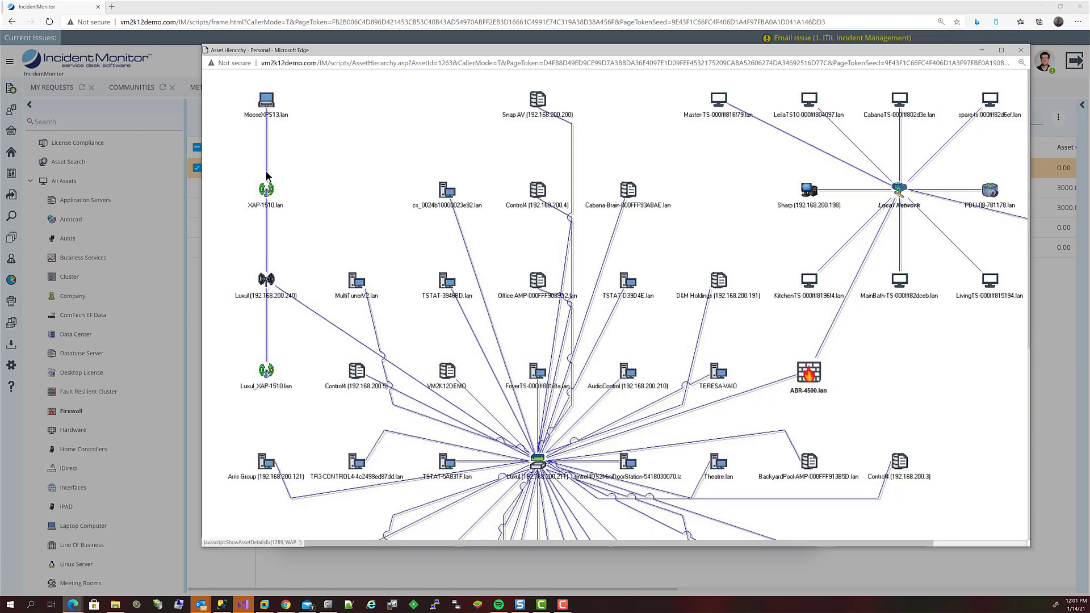
mouse_move(267, 110)
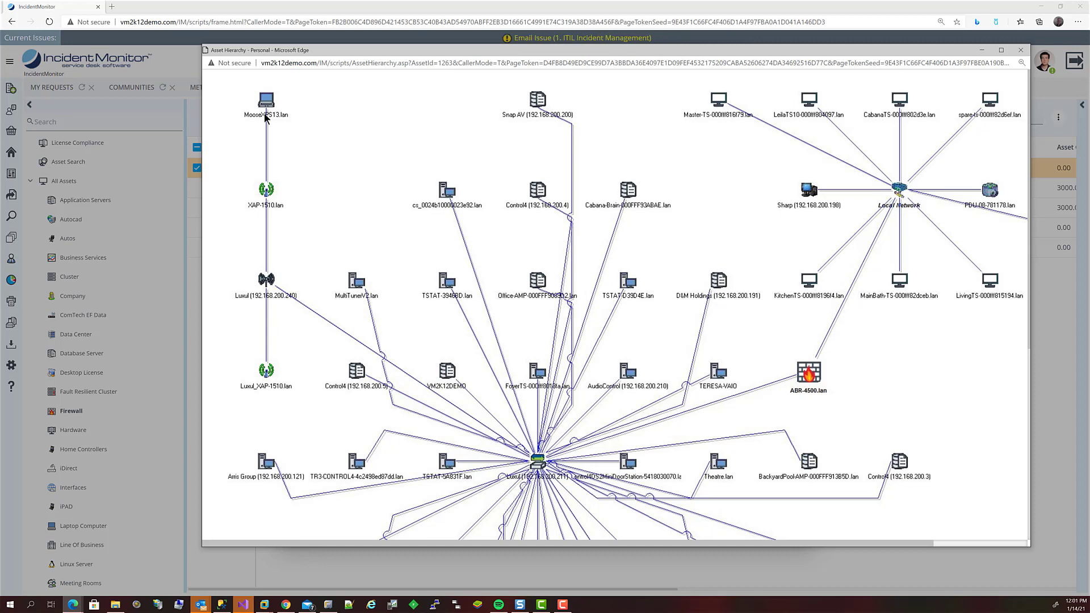
left_click(1021, 50)
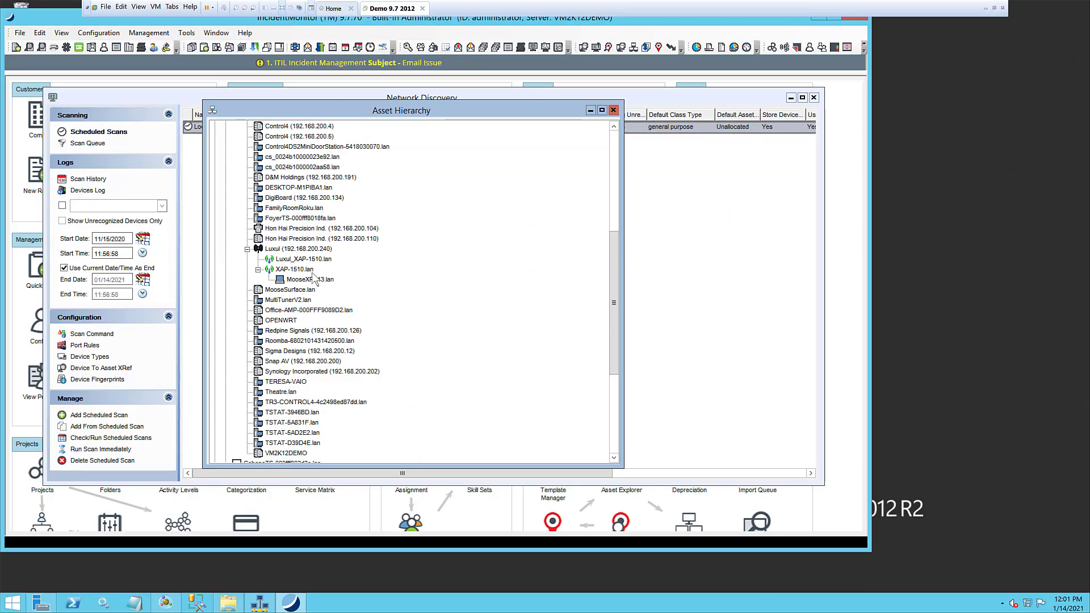
Step: Open the properties of MooseSurface.lan from the desktop client's Asset Hierarchy and view its advanced properties
left_click(294, 290)
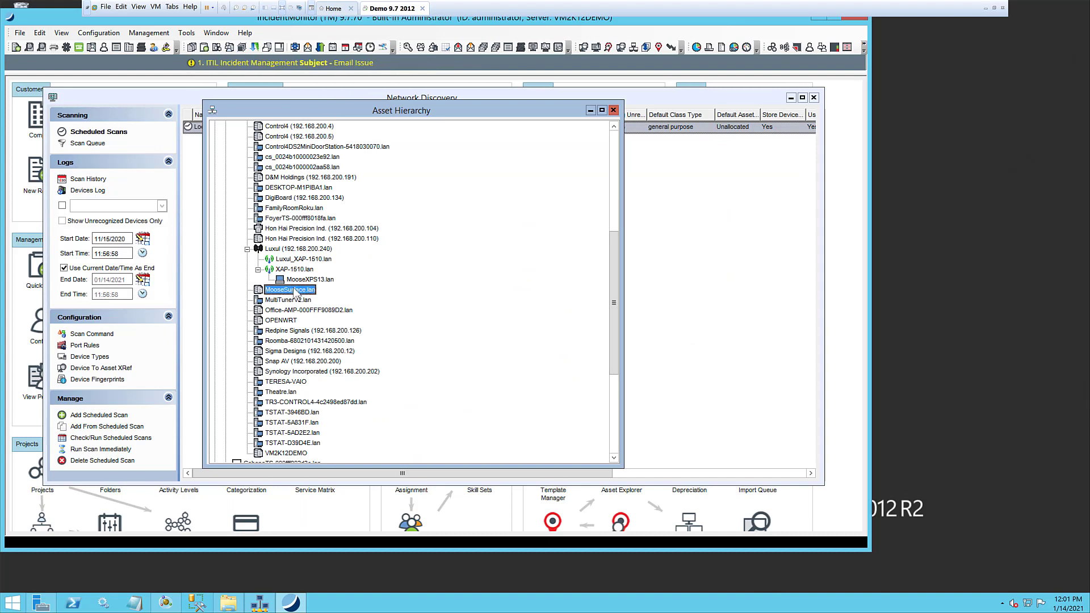
right_click(296, 292)
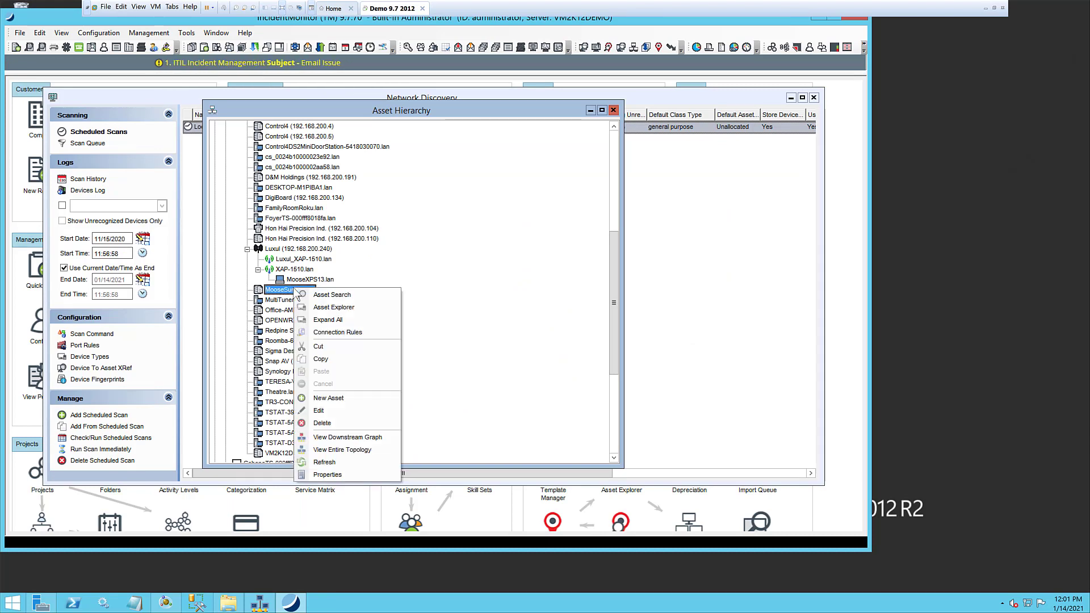
left_click(334, 475)
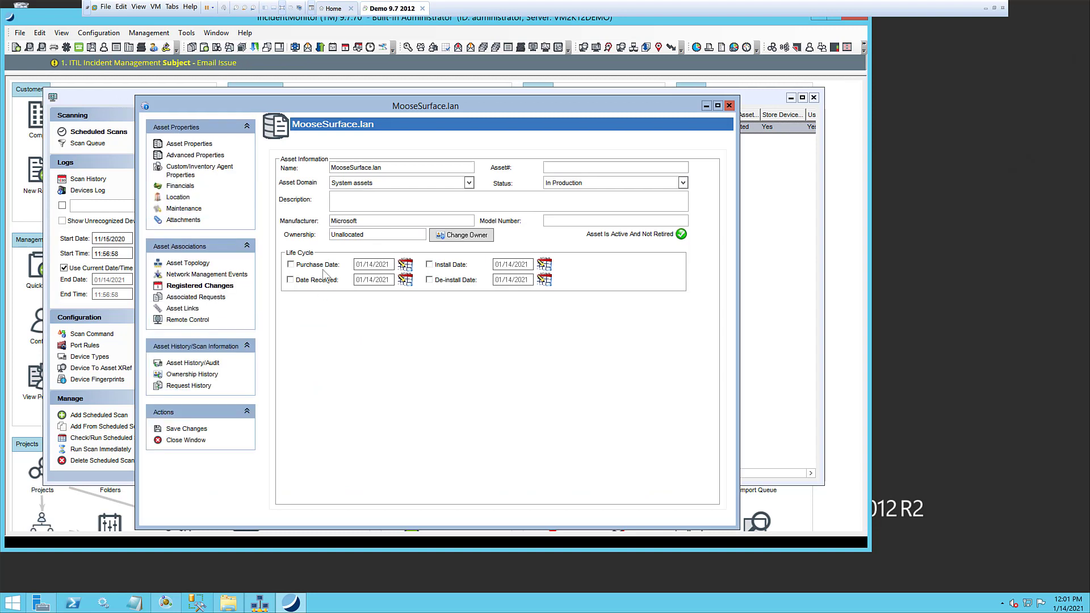
left_click(211, 156)
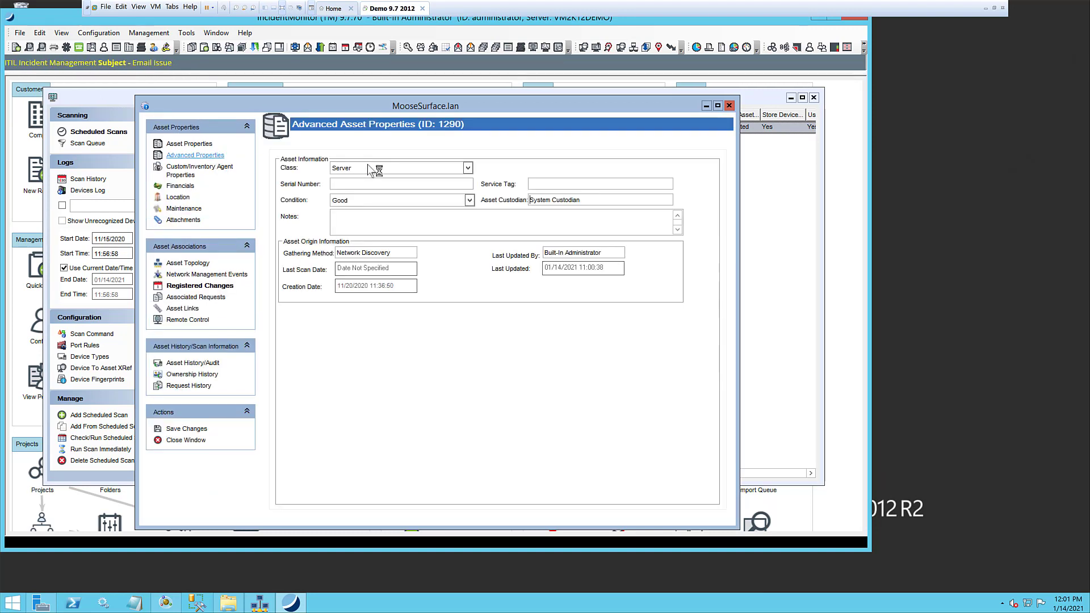
Step: Change the asset class of MooseSurface.lan to Laptop Computer, save the changes, and close its properties
left_click(381, 168)
left_click(470, 193)
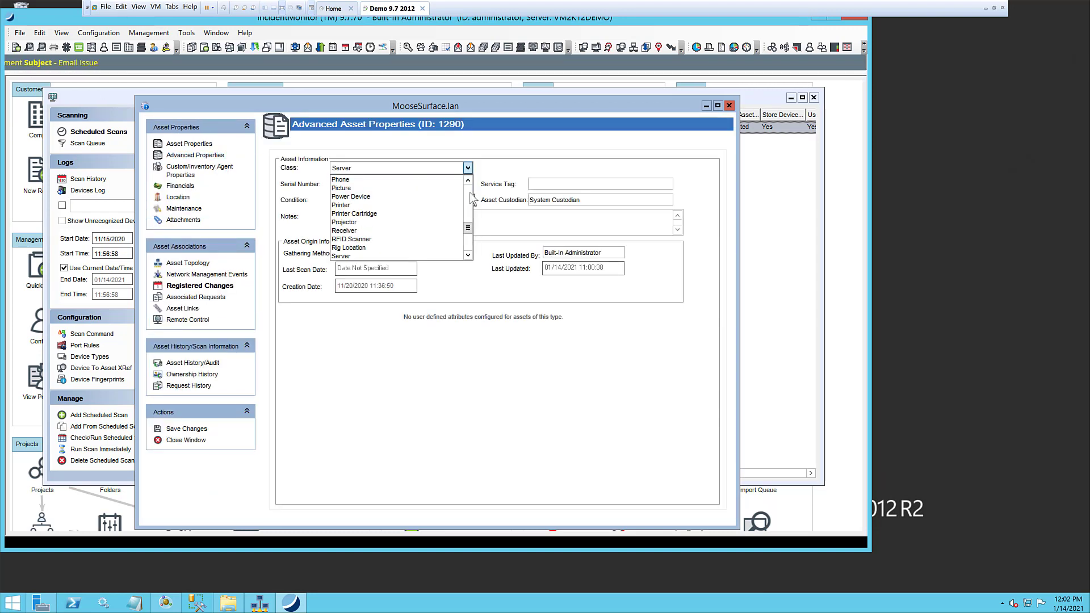
left_click(470, 193)
left_click(470, 193)
left_click(470, 194)
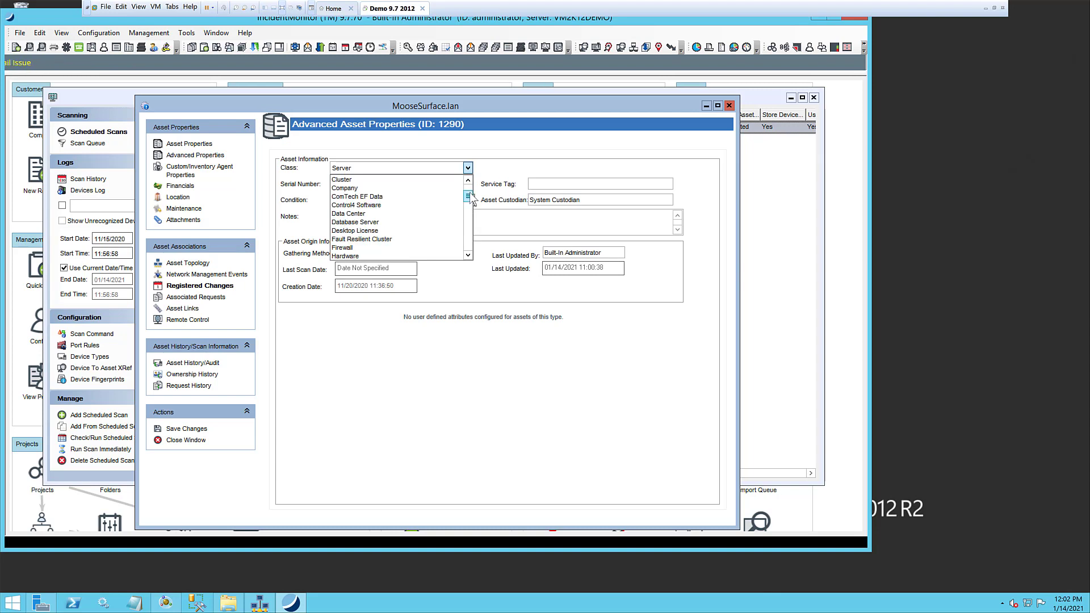
left_click(470, 232)
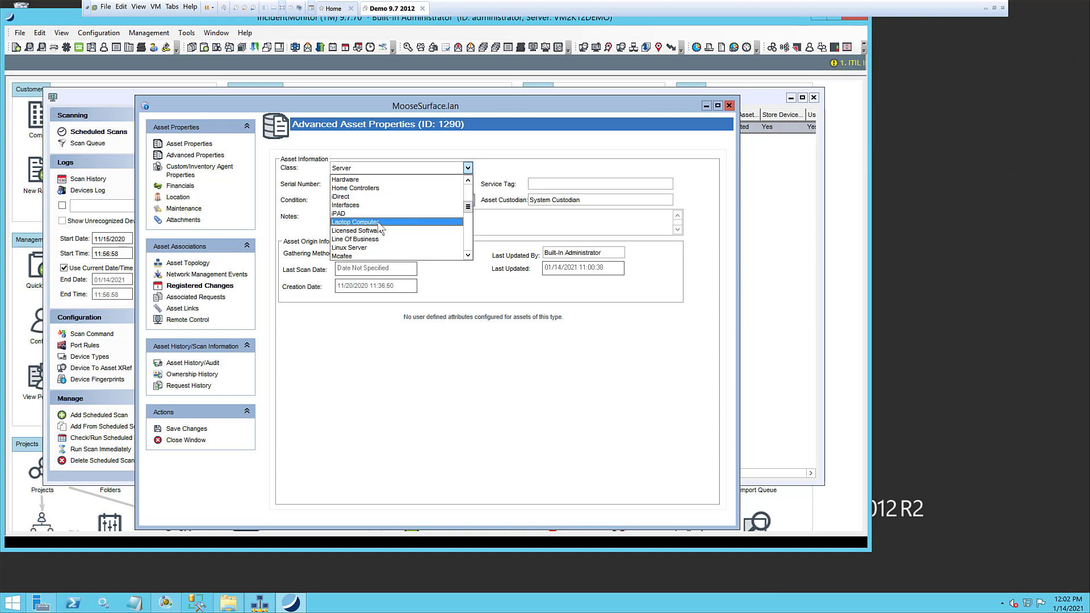
left_click(360, 221)
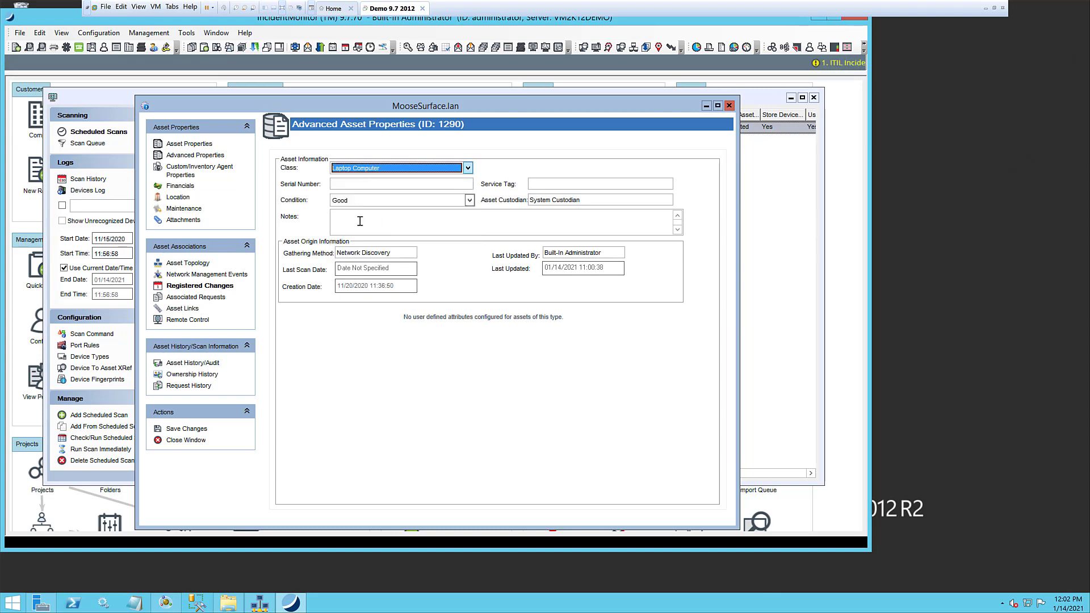
left_click(173, 431)
left_click(180, 441)
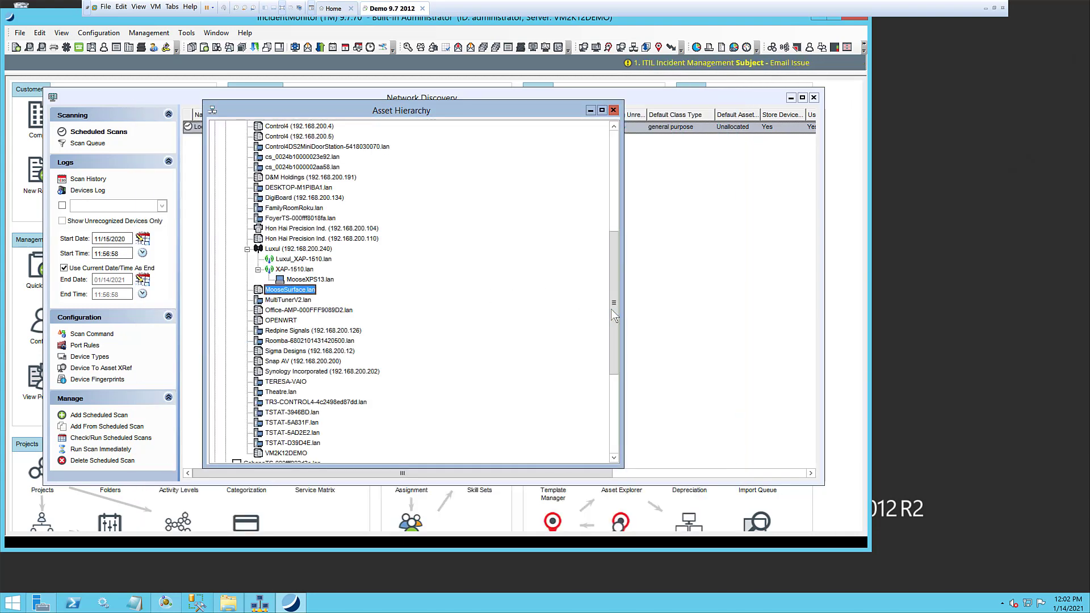
Step: Open the properties of Control4 (192.168.200.4) from the Asset Hierarchy, set its class to Home Controllers, save the changes, and close them
left_click_drag(614, 303, 613, 380)
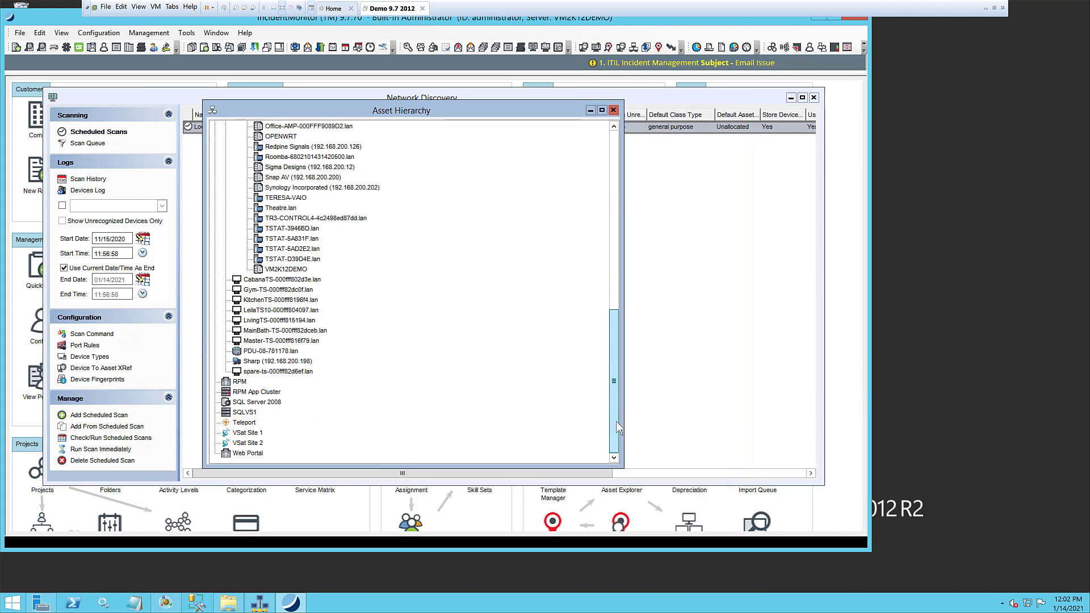
left_click(253, 281)
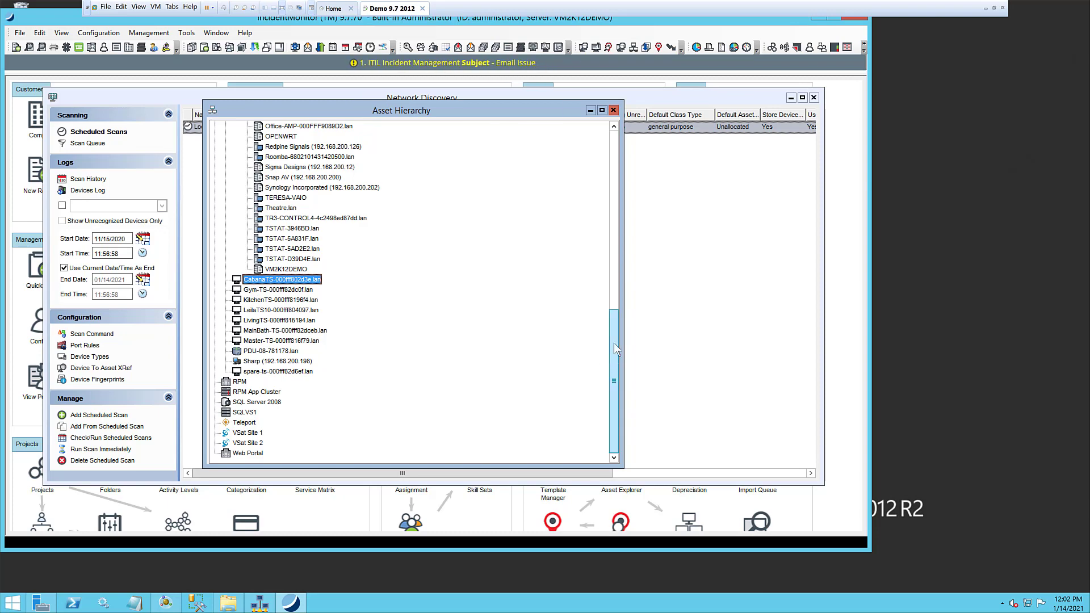
left_click_drag(614, 343, 603, 222)
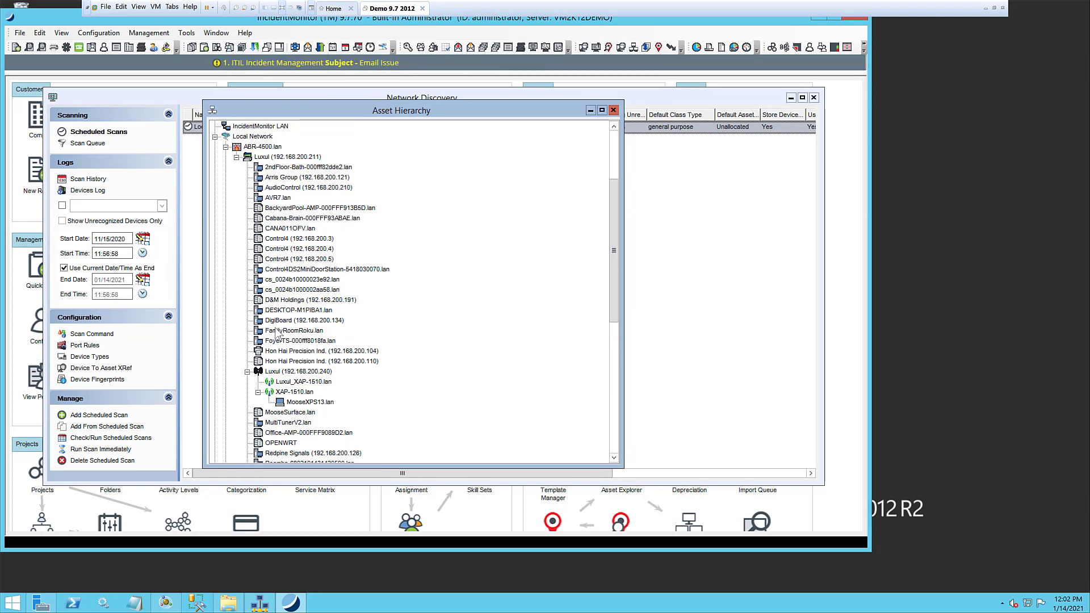
left_click(296, 250)
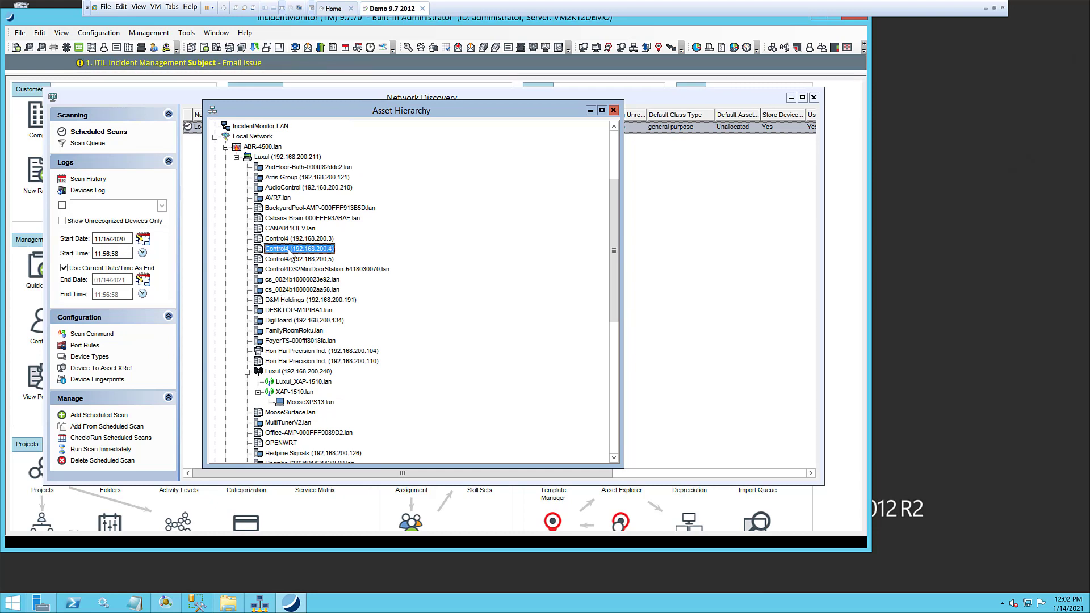
right_click(290, 253)
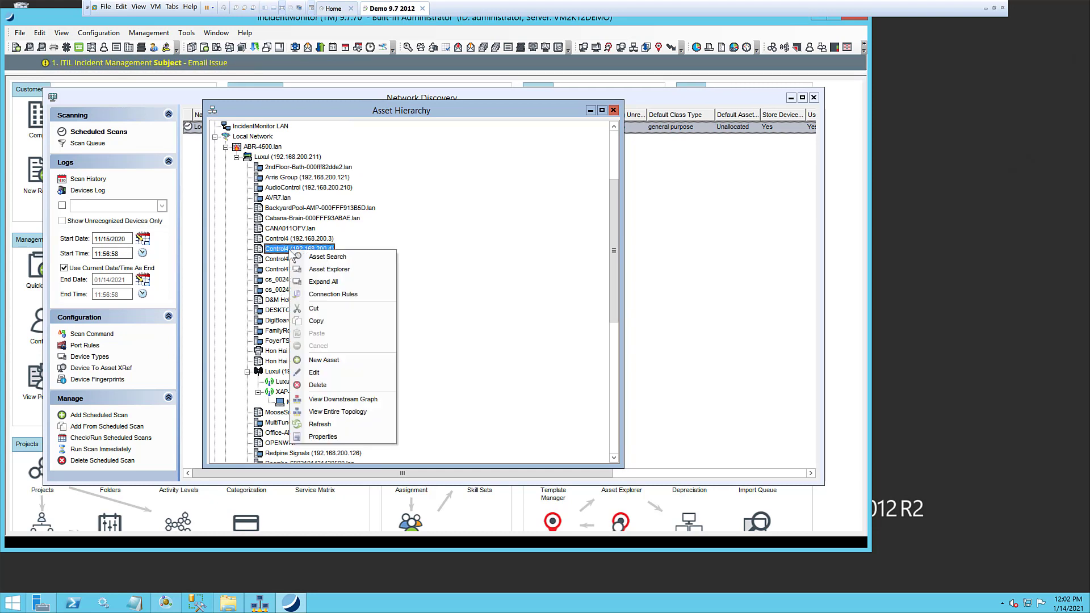
left_click(322, 437)
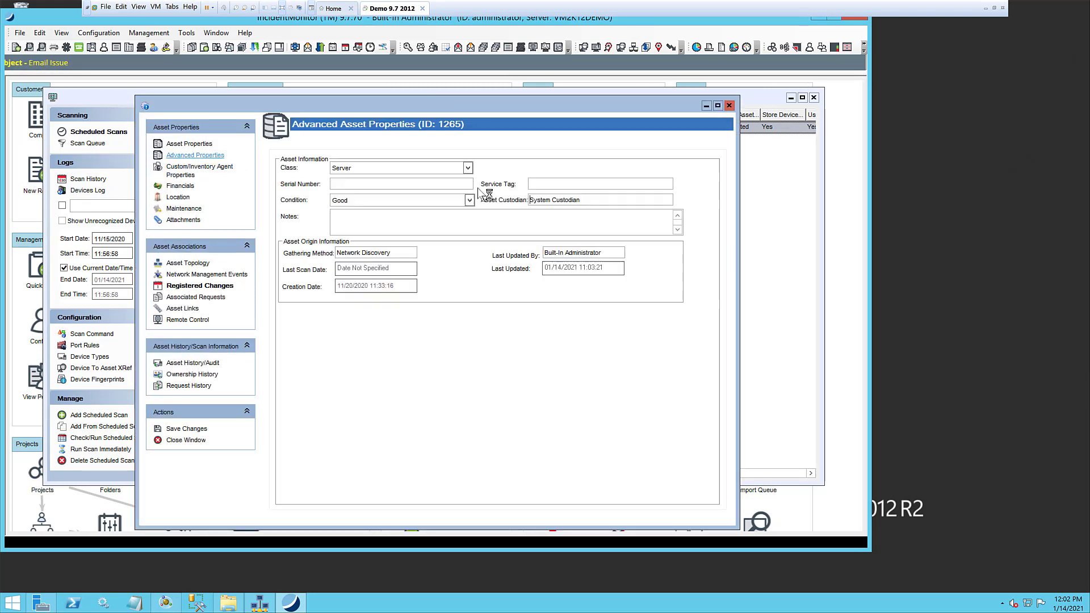
left_click(468, 168)
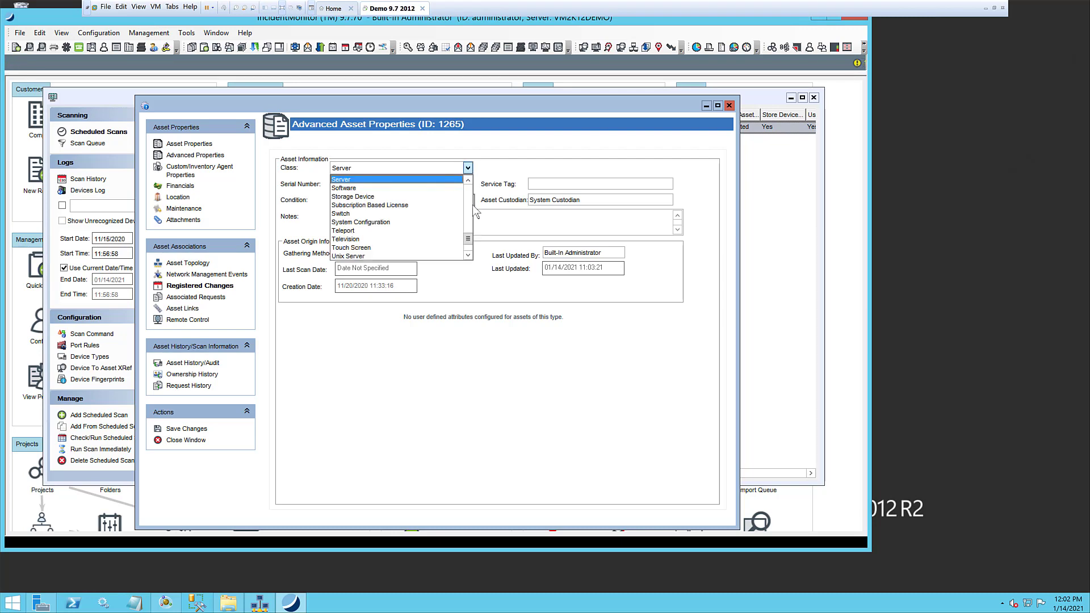
left_click_drag(469, 241, 469, 215)
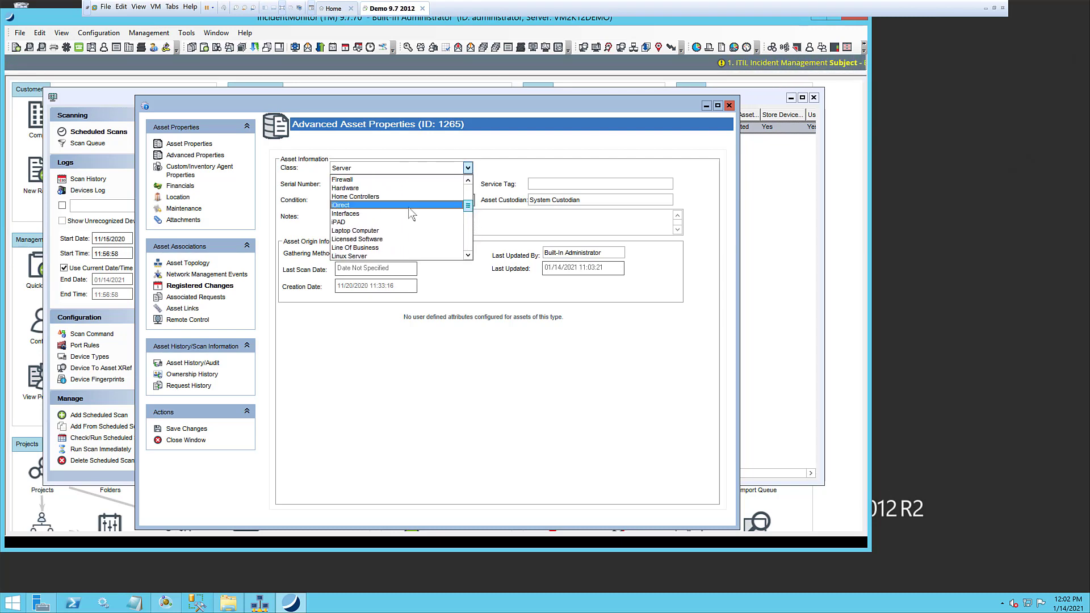
left_click(356, 179)
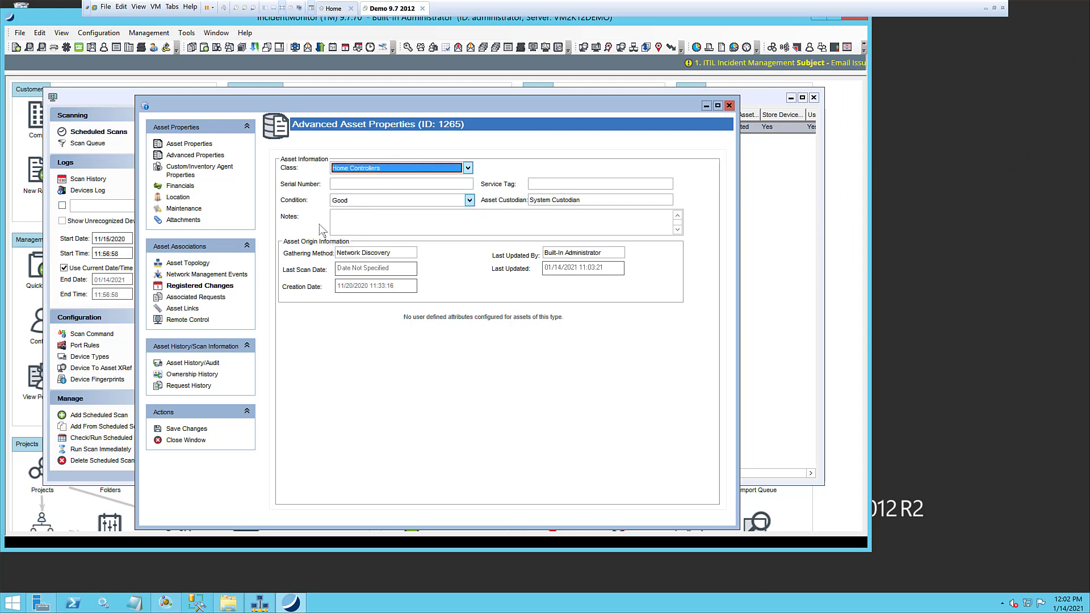
left_click(181, 430)
left_click(182, 441)
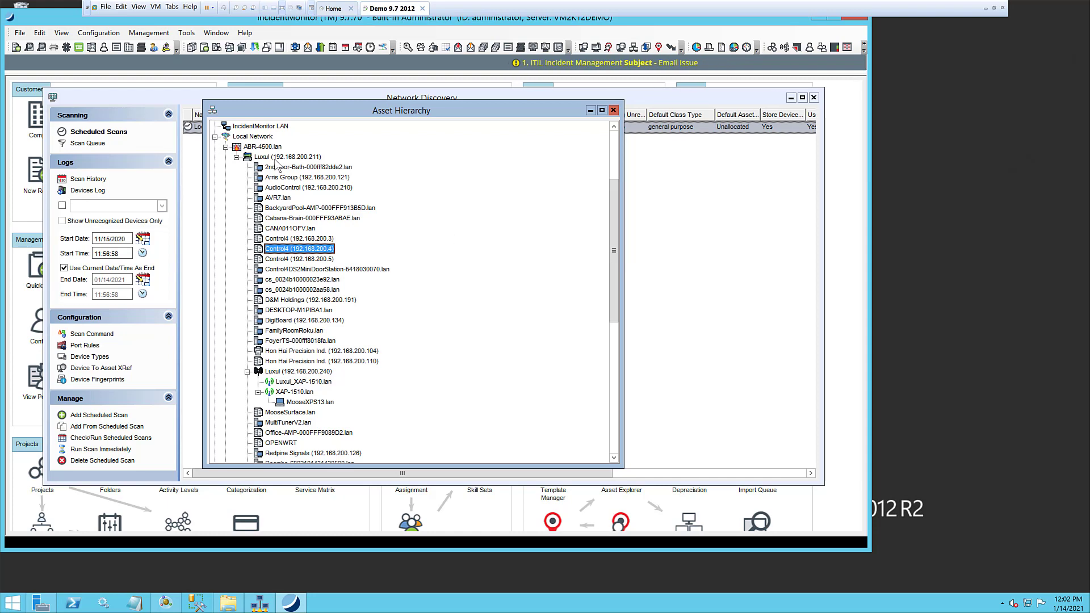
Step: Open the connection rules from ABR-4500.lan, enable the Home Controllers class, and allow Touch Screen to connect to it
left_click(269, 148)
right_click(270, 147)
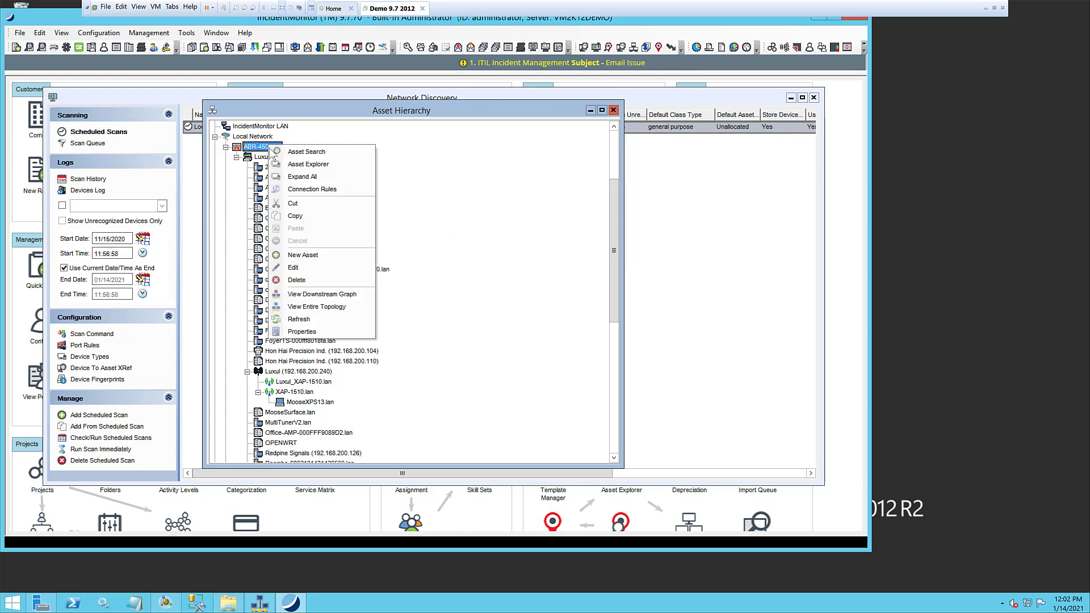
left_click(302, 189)
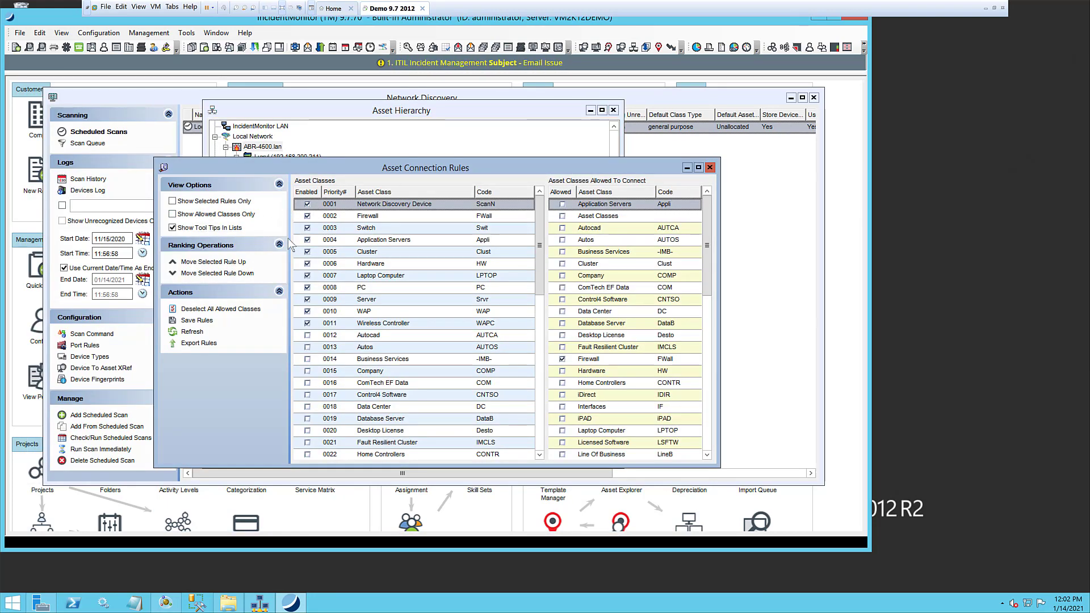
left_click_drag(545, 277, 547, 355)
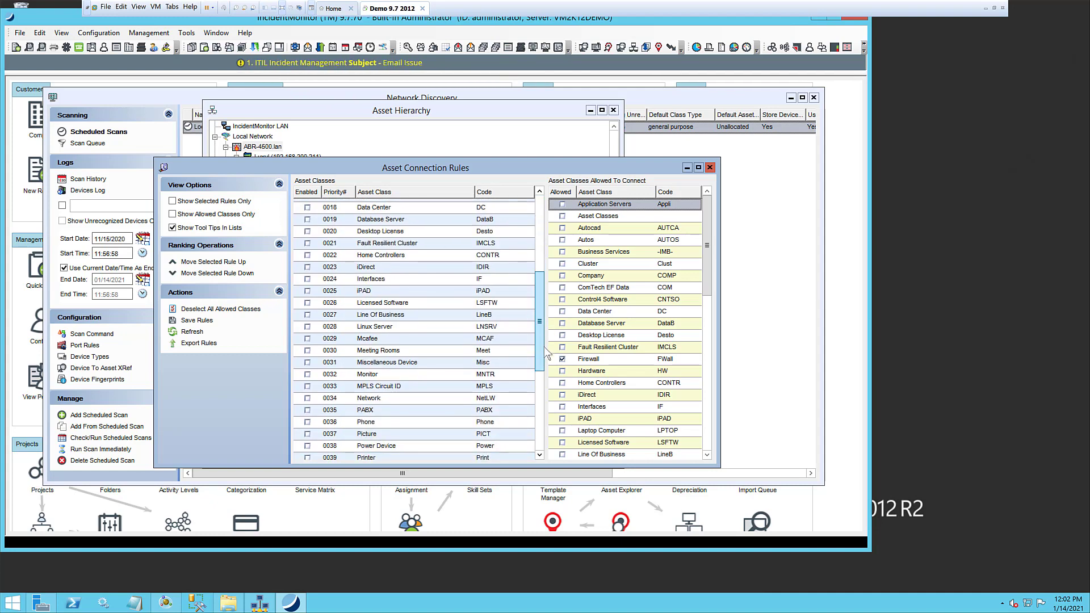
left_click(307, 255)
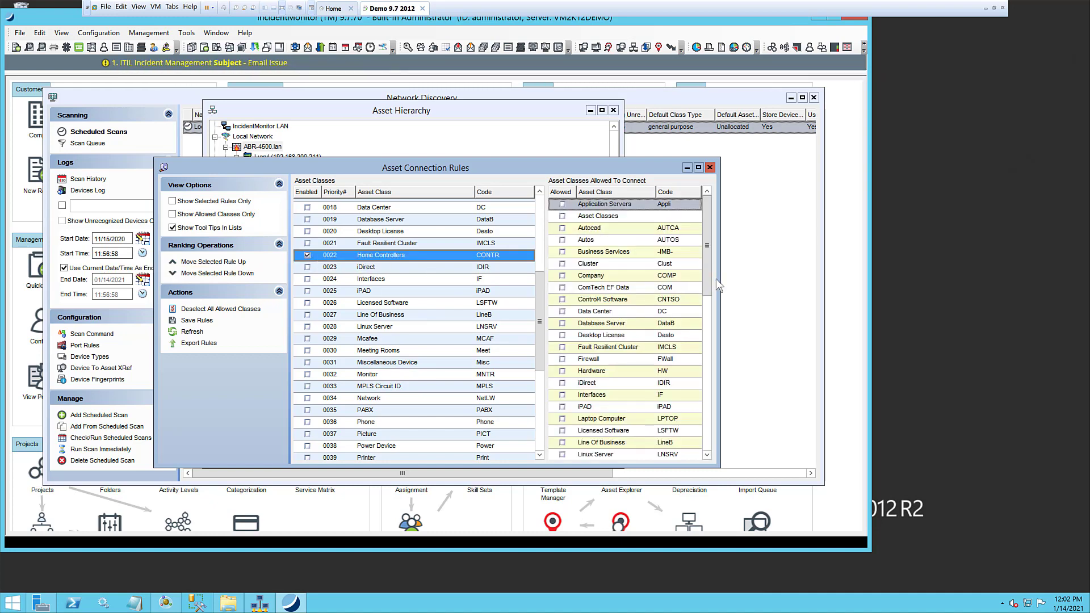
left_click_drag(707, 277, 709, 457)
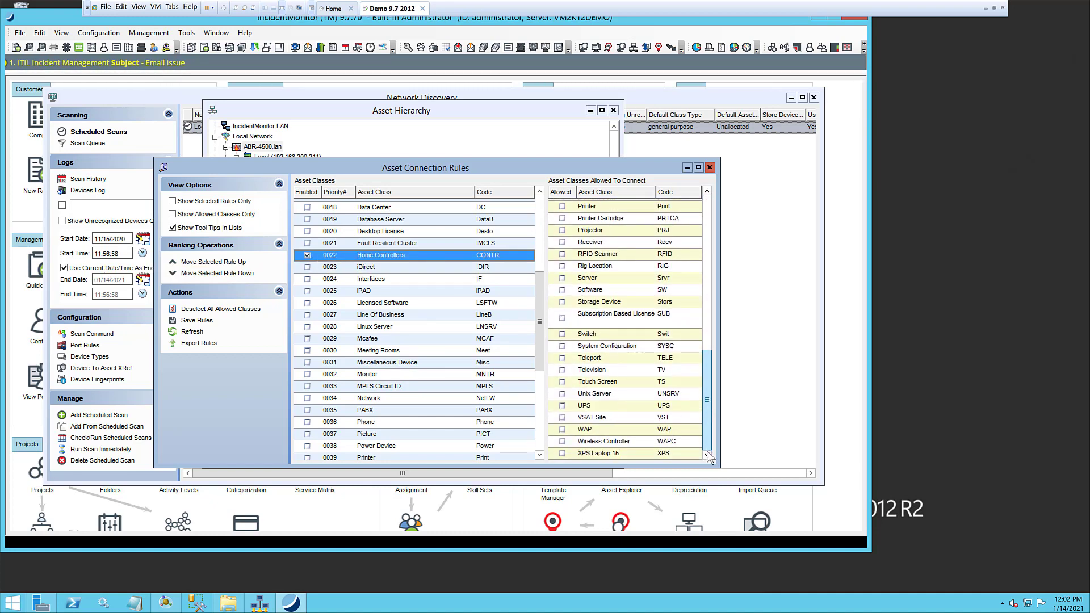
left_click(563, 383)
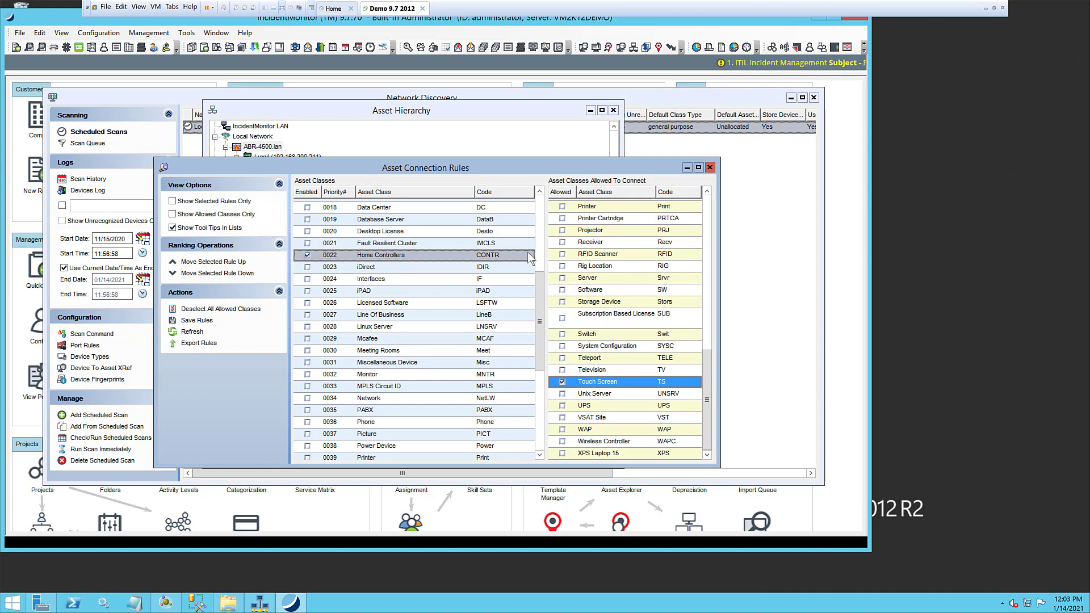
Step: Allow Home Controllers to connect to the Switch class and save the connection rules
scroll(536, 292, "up", 6)
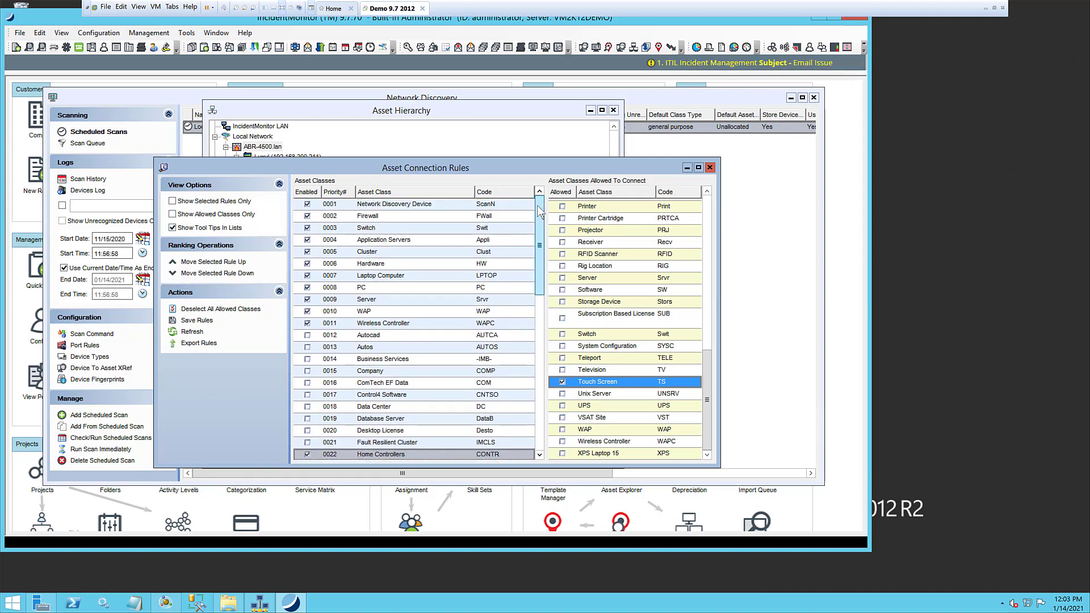
left_click(398, 228)
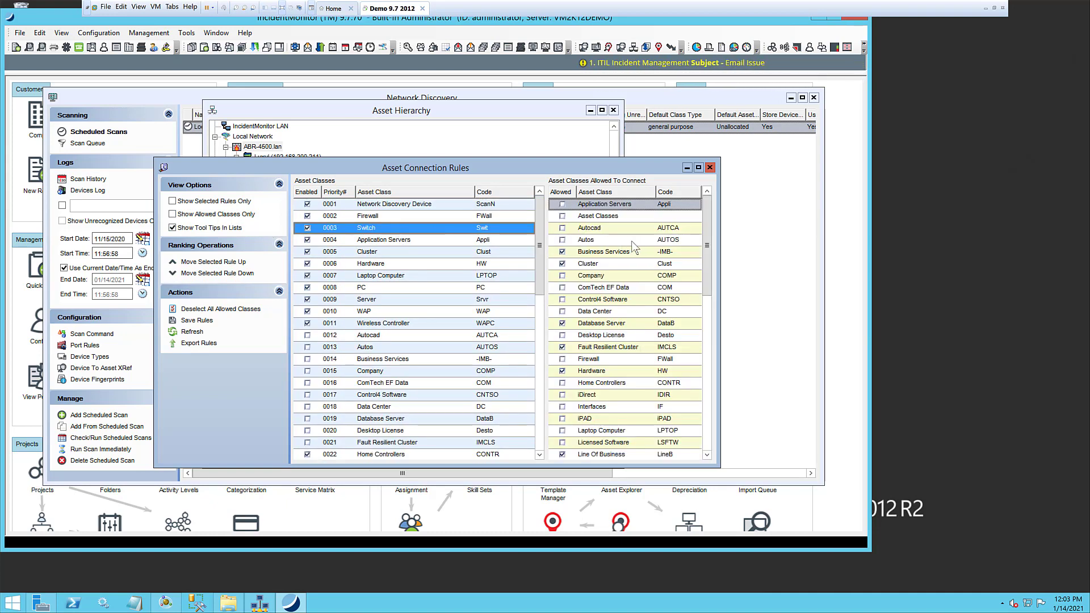
left_click_drag(707, 244, 708, 274)
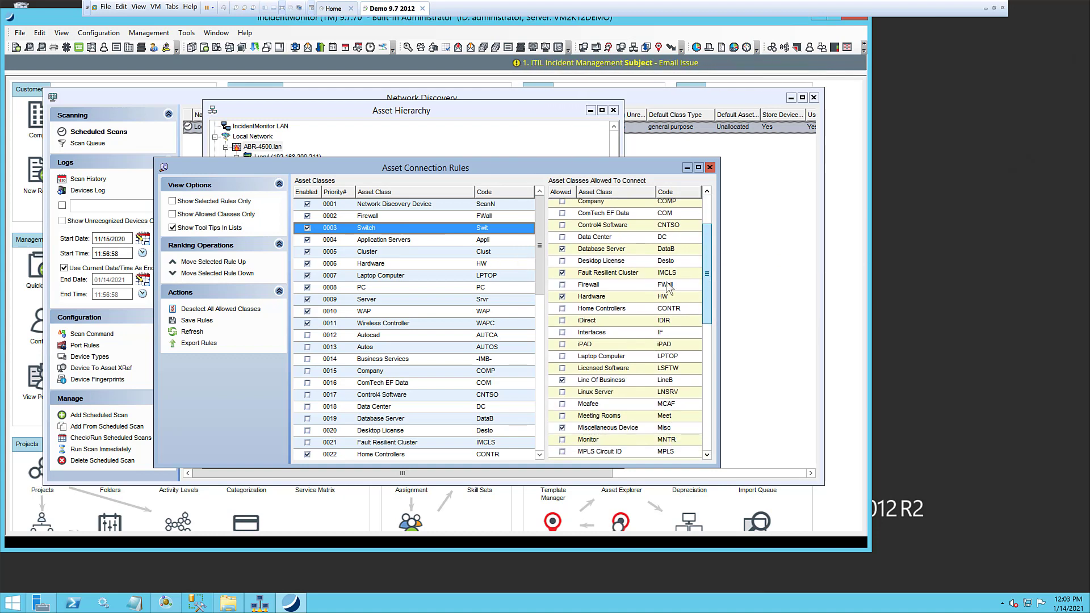
left_click(562, 308)
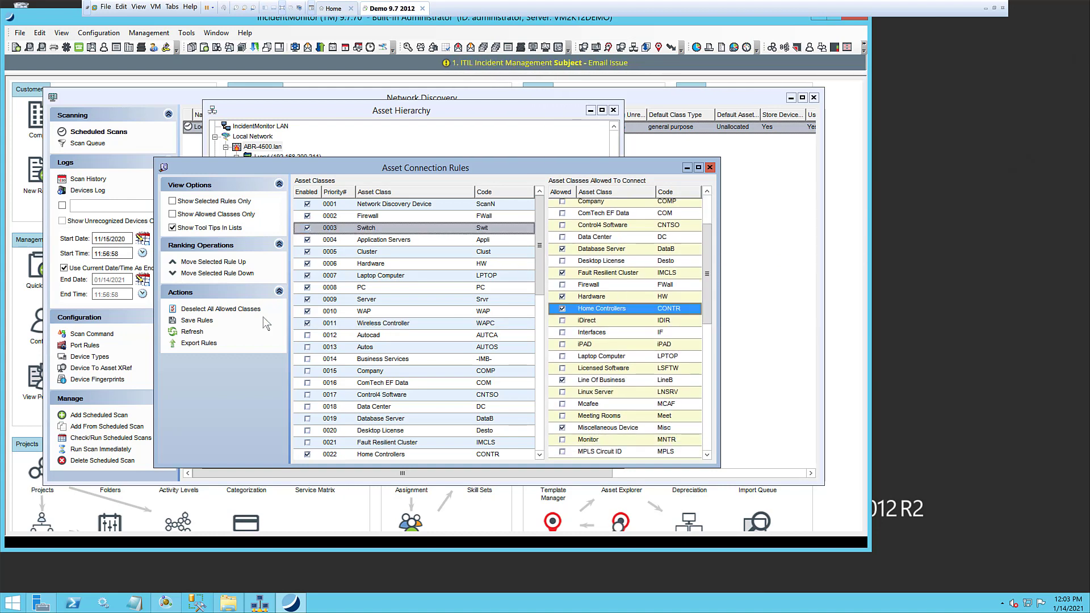
left_click(196, 320)
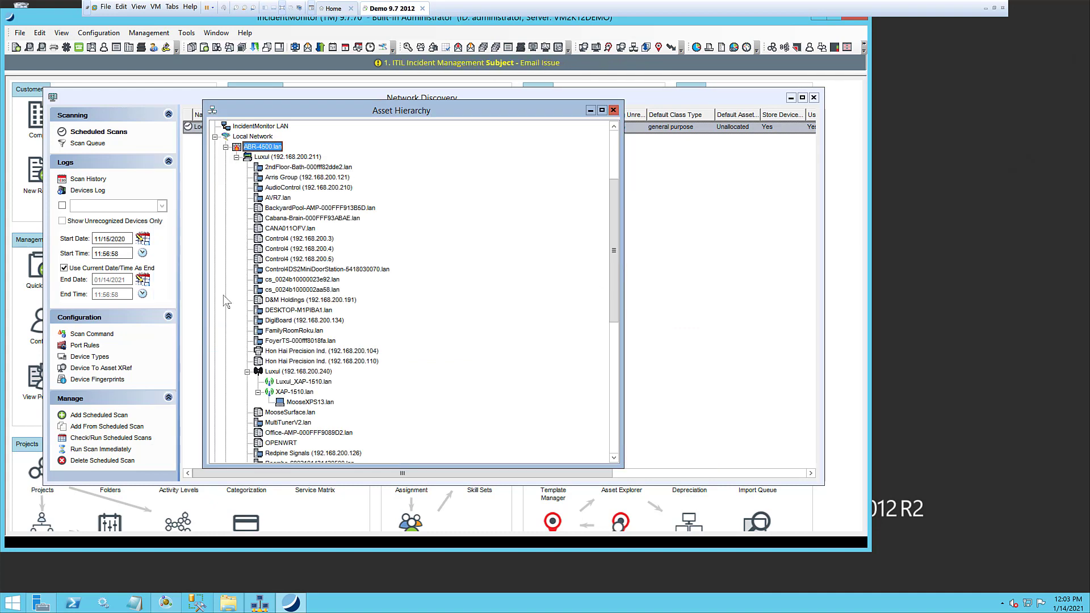
Step: Recalculate the diagram for Local Network and review the rearranged devices in the Asset Hierarchy
left_click(260, 137)
right_click(260, 137)
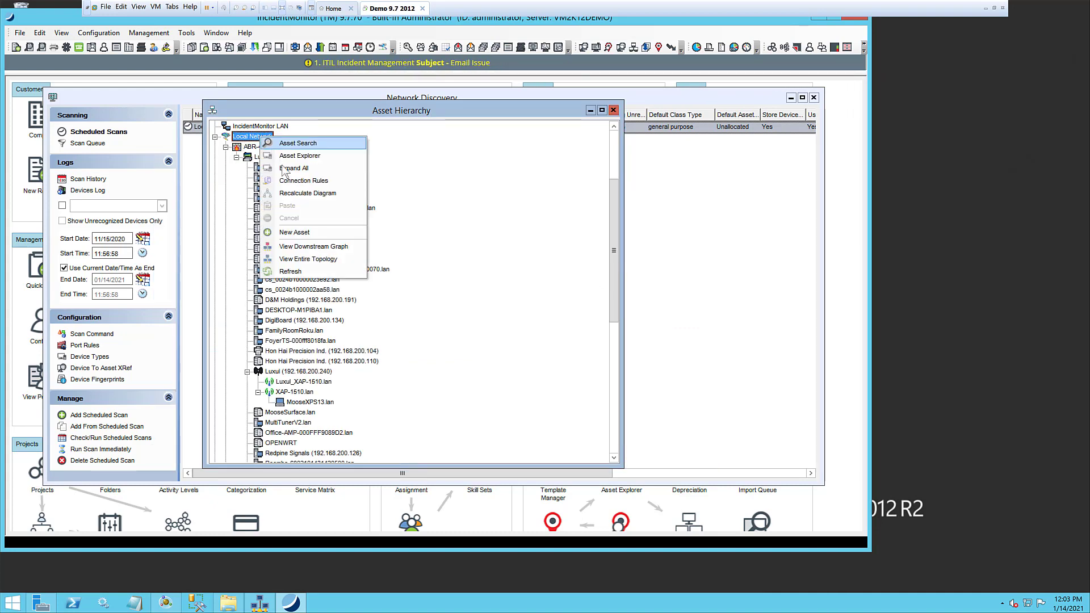
left_click(302, 197)
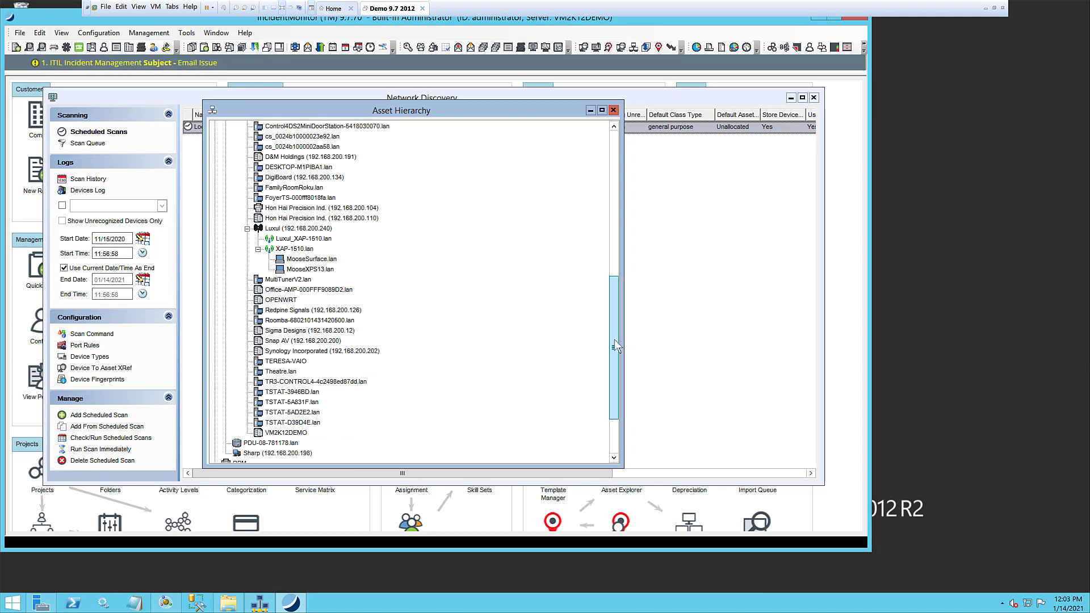
left_click_drag(615, 339, 617, 242)
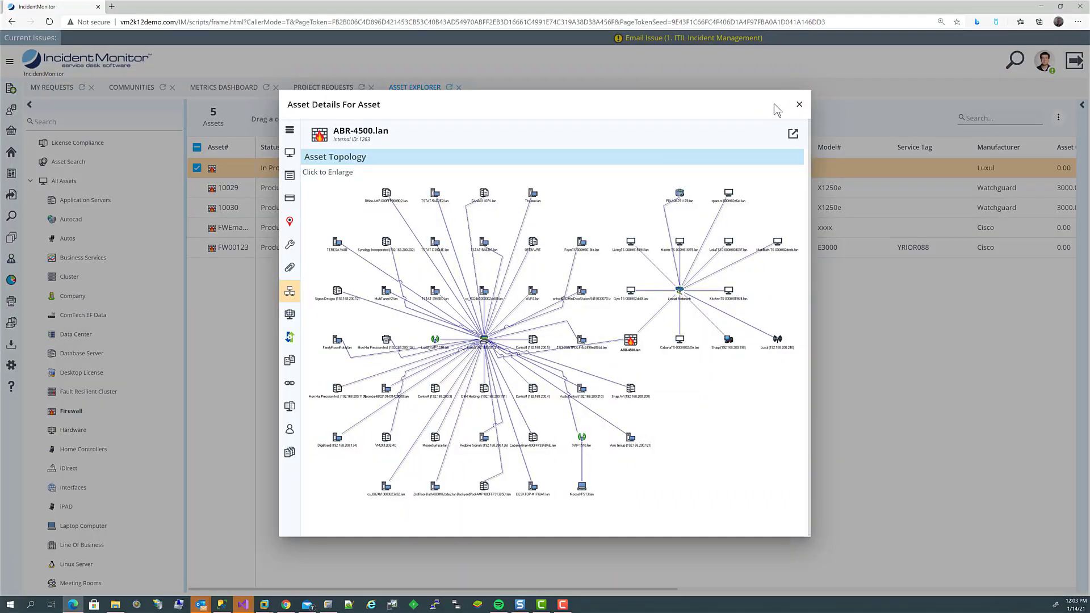
Step: Switch to the web client, reopen the ABR-4500.lan asset details, examine the updated asset topology, and close the details
left_click(799, 104)
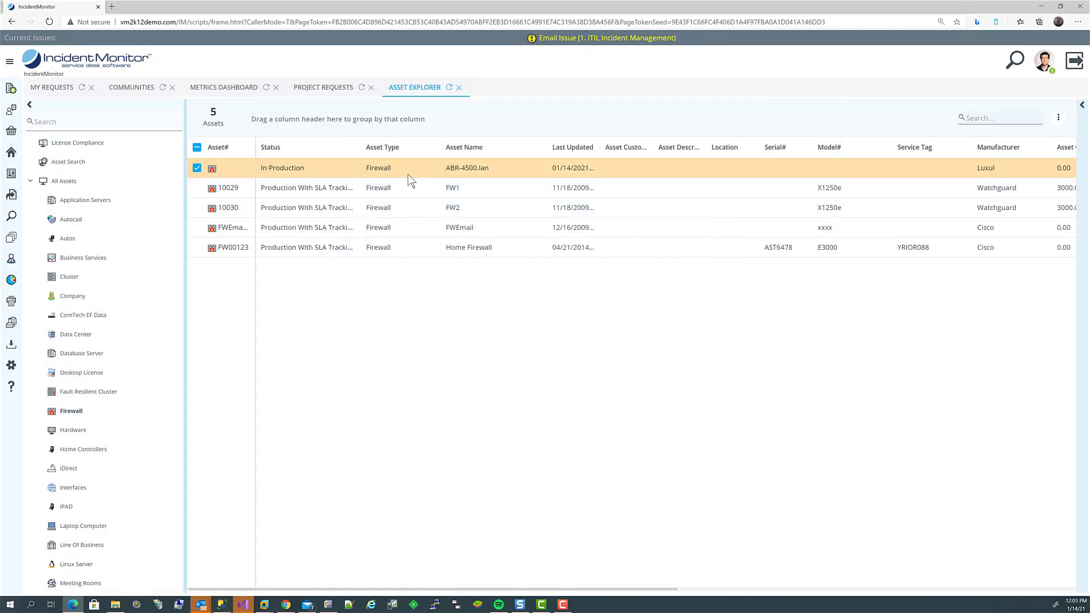
double_click(408, 175)
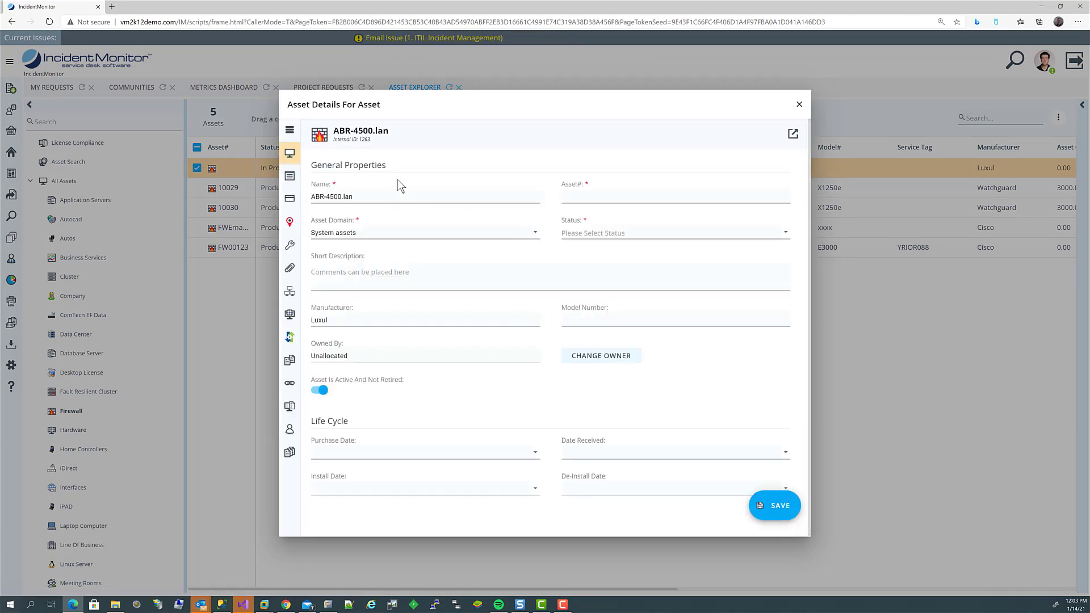
left_click(289, 292)
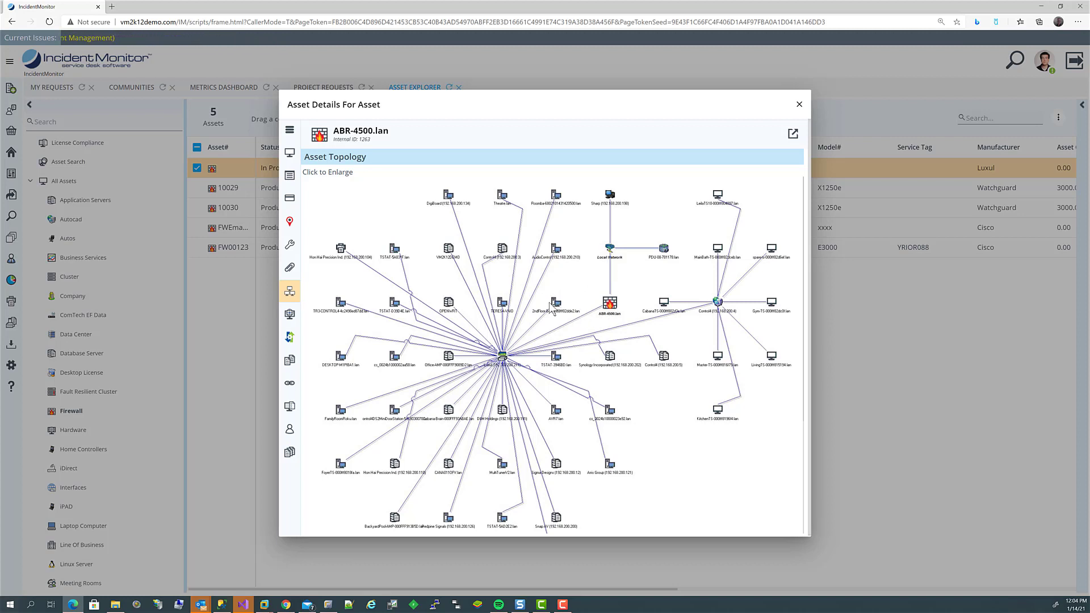
scroll(540, 336, "down", 3)
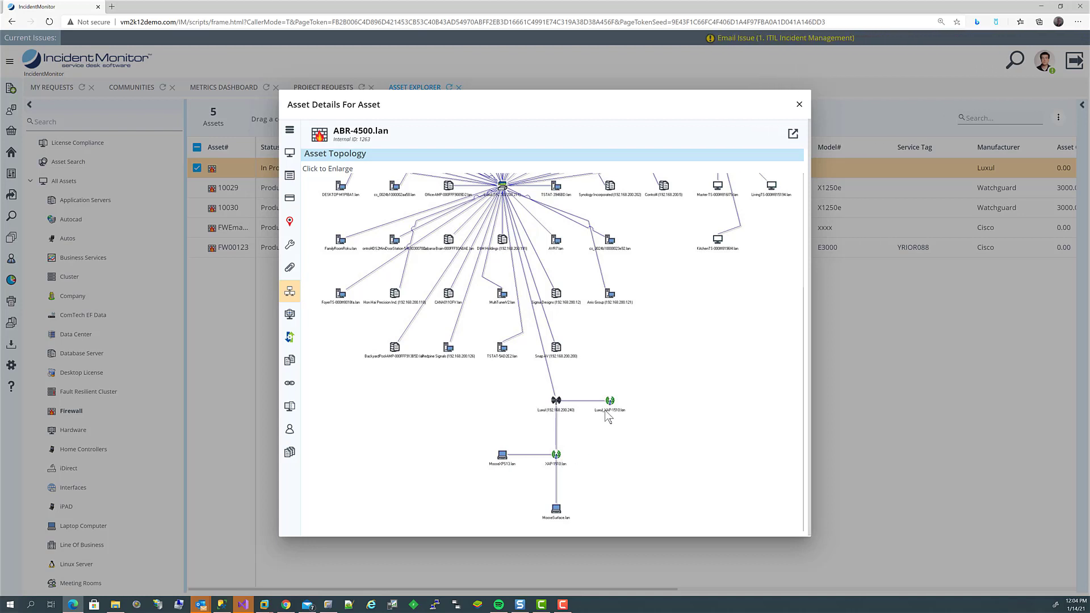
scroll(607, 417, "up", 3)
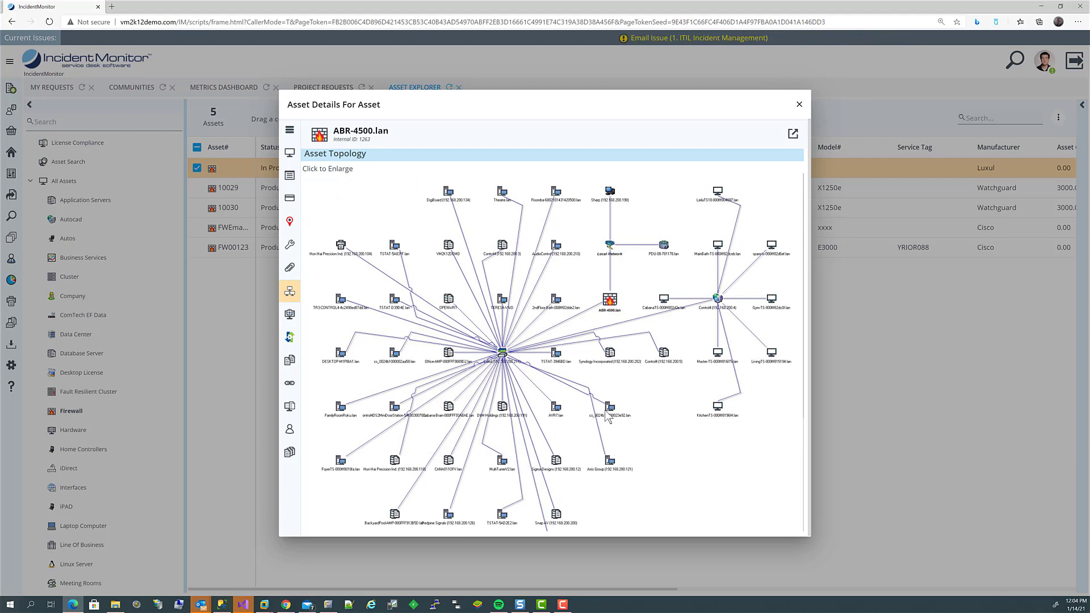
left_click(799, 105)
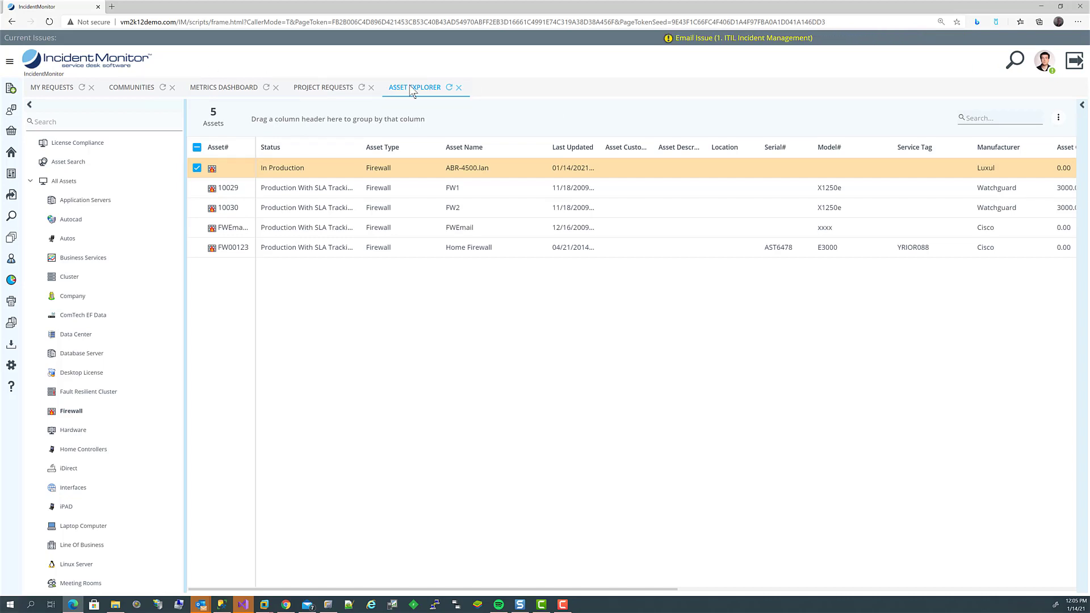
Step: Look through the Project Requests, Metrics Dashboard, My Requests and Communities views and return to Asset Explorer
left_click(321, 88)
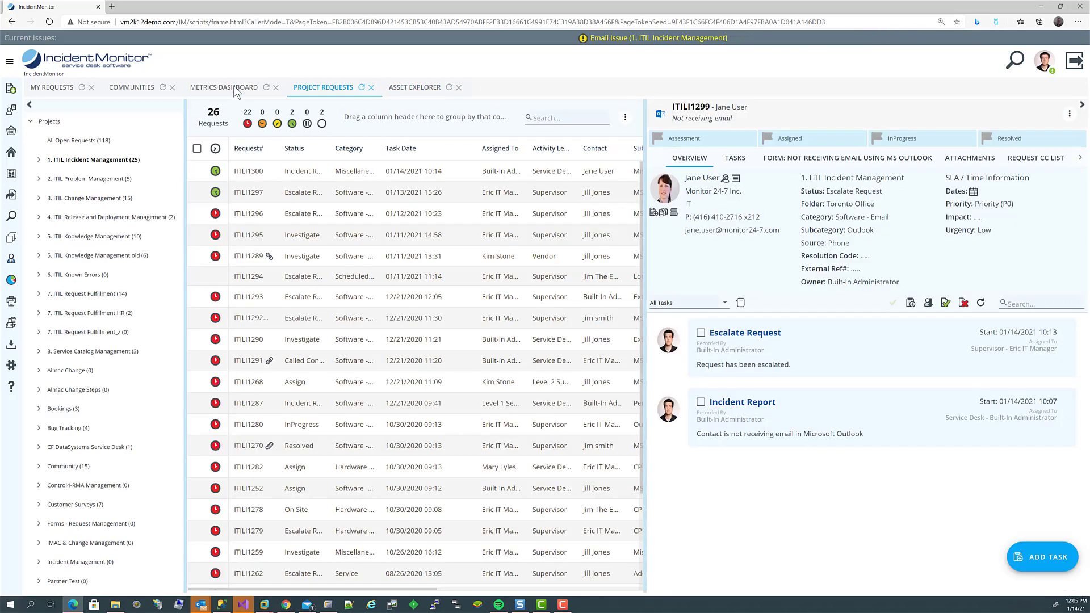
left_click(237, 89)
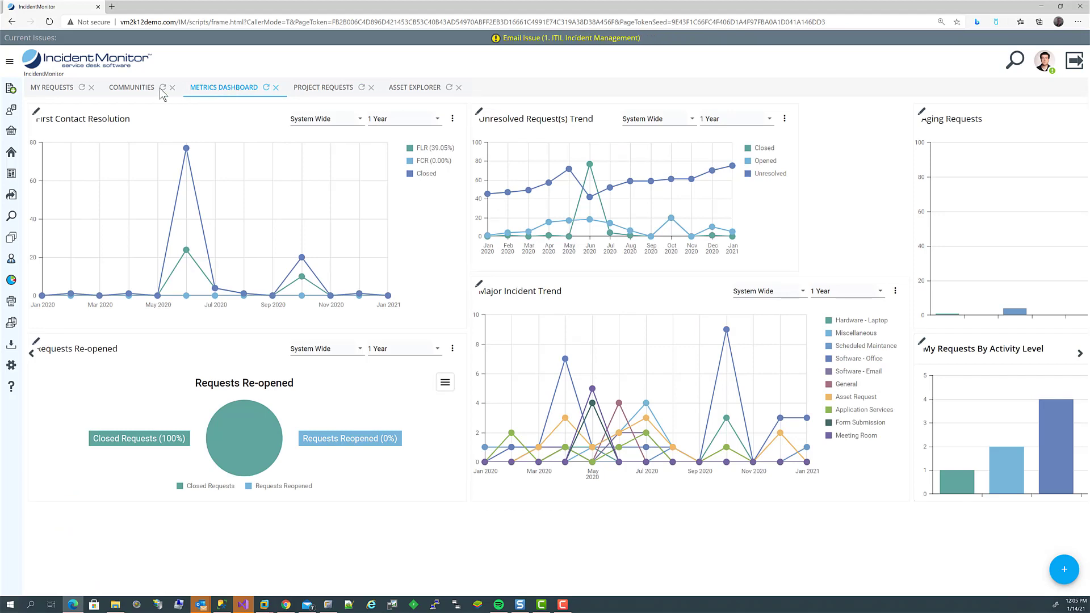
left_click(53, 90)
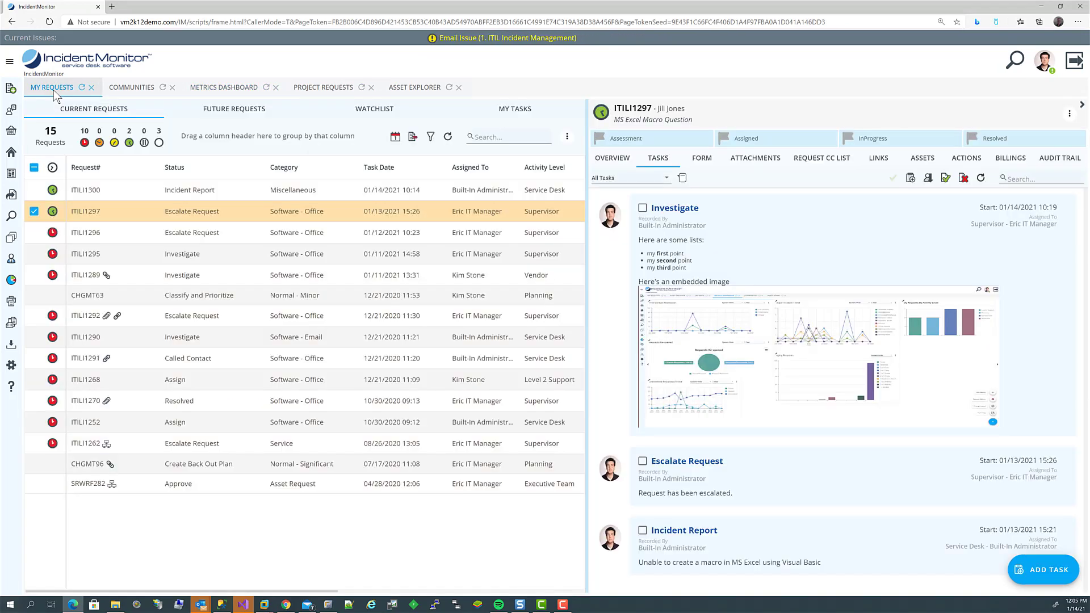
left_click(132, 87)
left_click(213, 90)
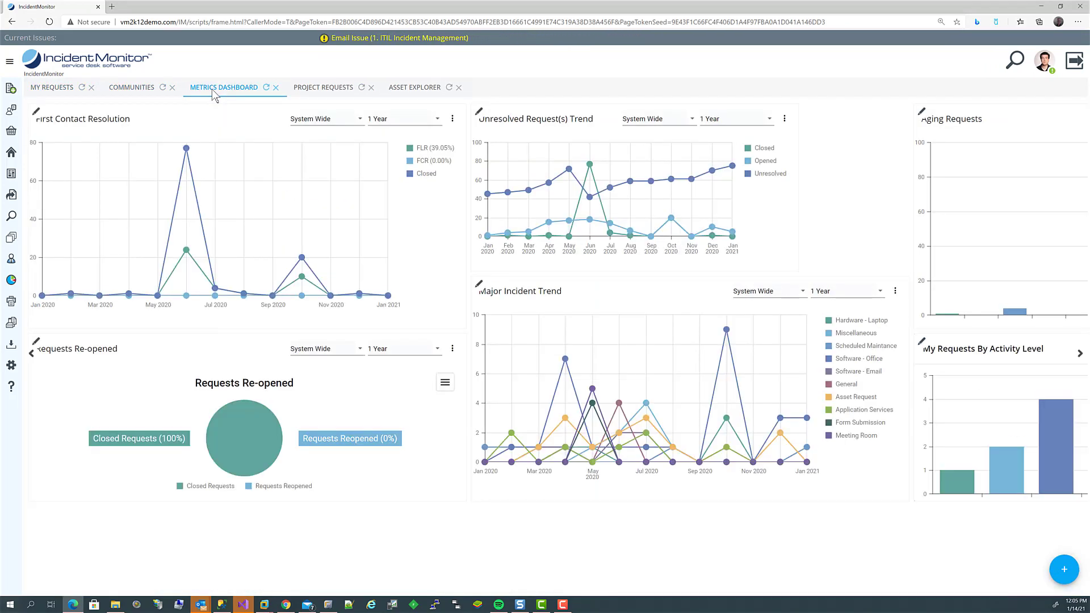
left_click(321, 89)
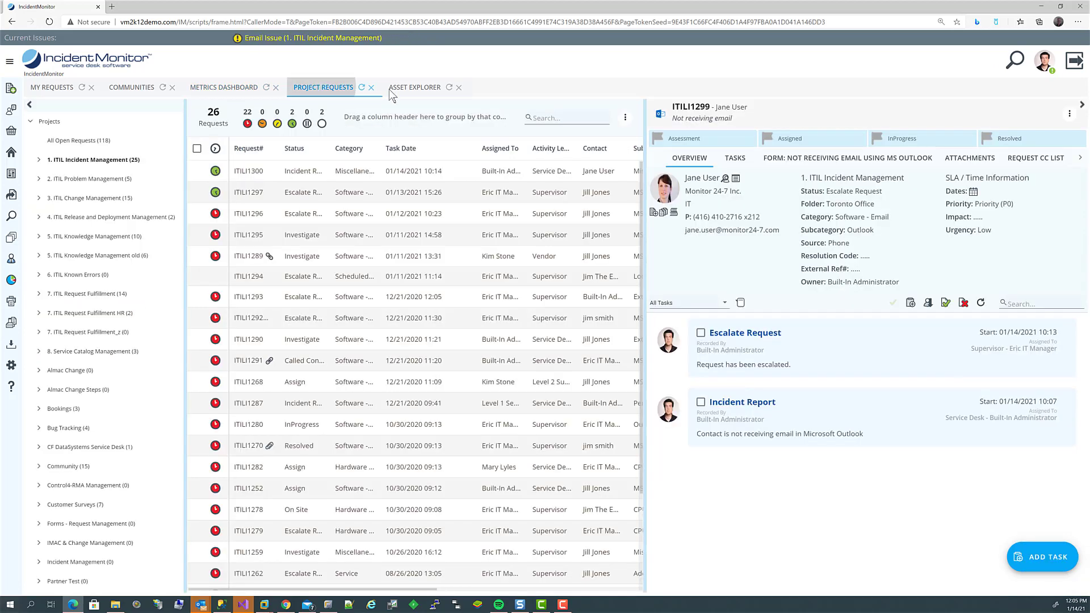
left_click(417, 88)
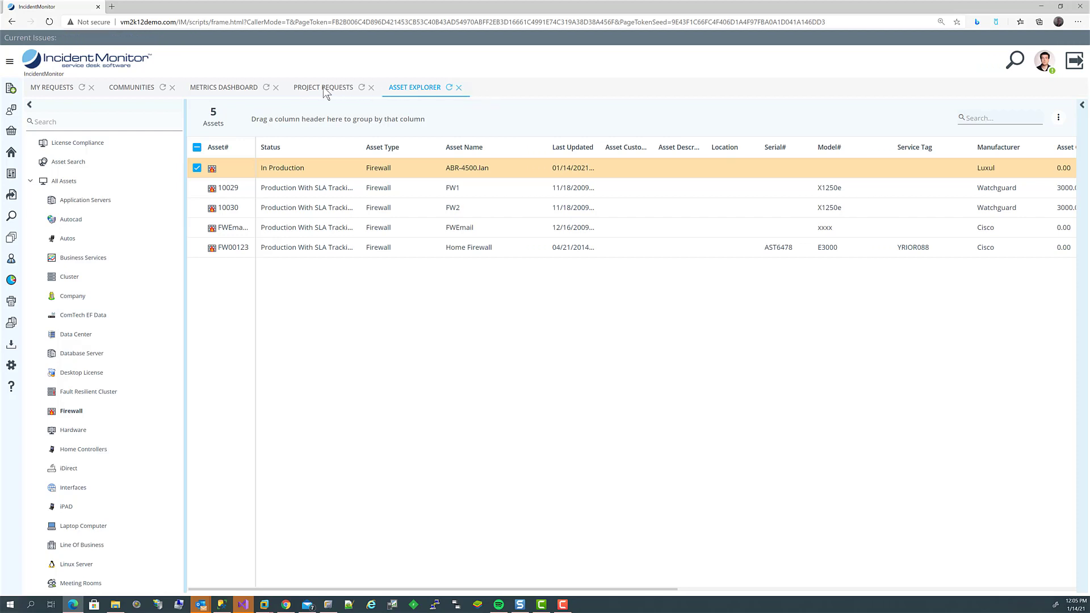
Step: Refresh the applied service level rules and e-mails of the MS Excel Macro Question request and examine its update notifications with embedded image
left_click(57, 89)
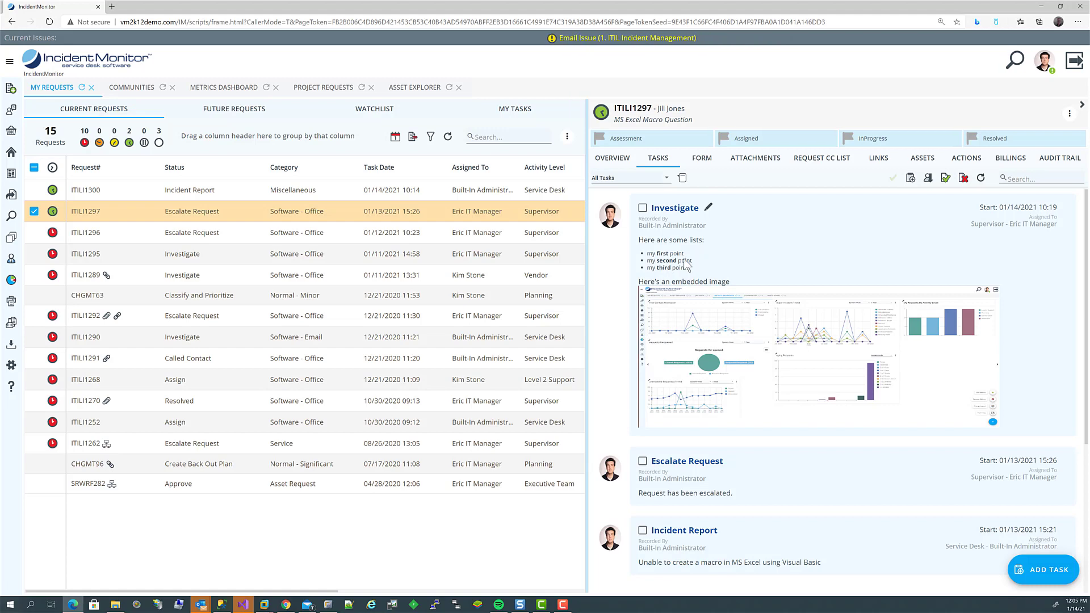
left_click(973, 163)
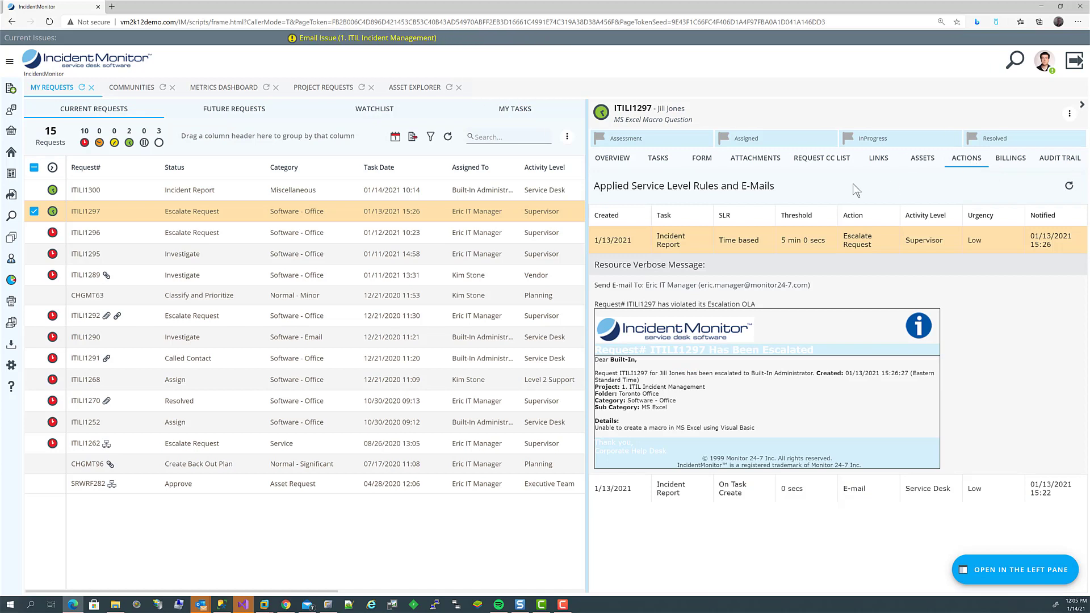
left_click(1069, 186)
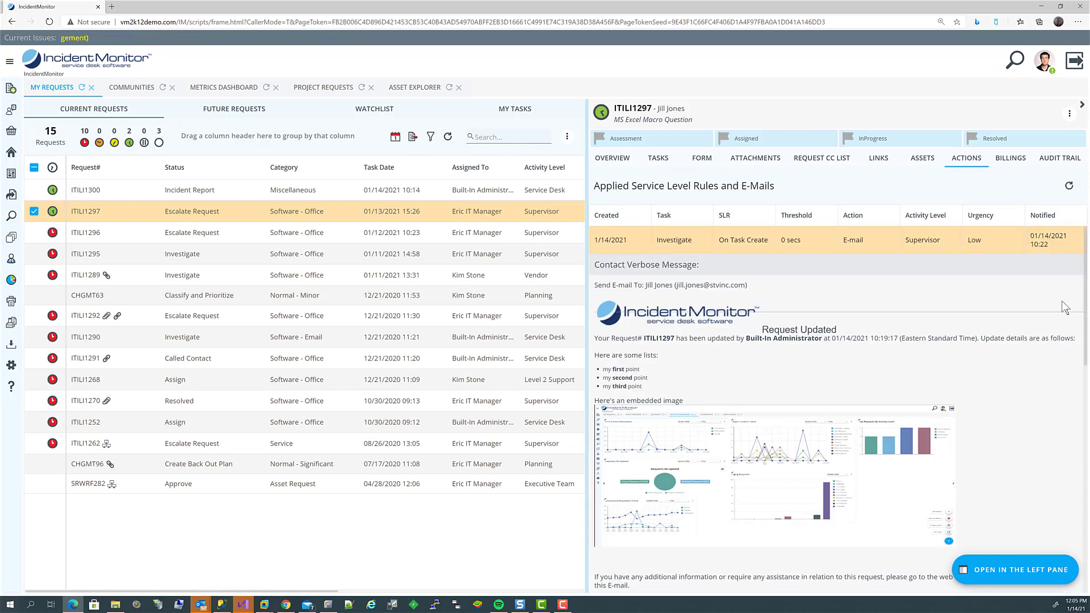
scroll(1084, 329, "down", 5)
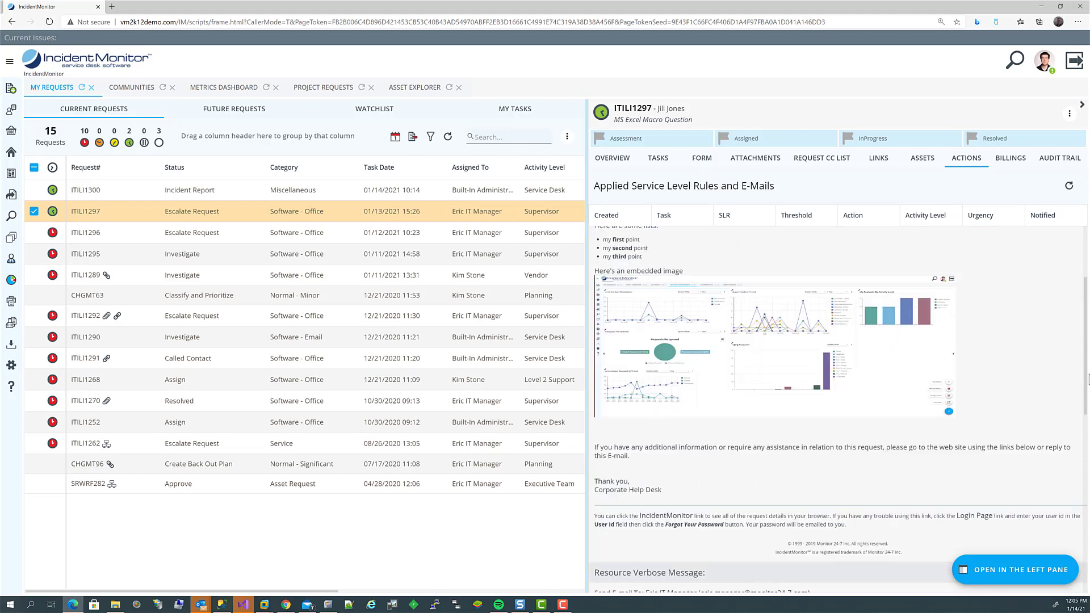
scroll(837, 352, "up", 2)
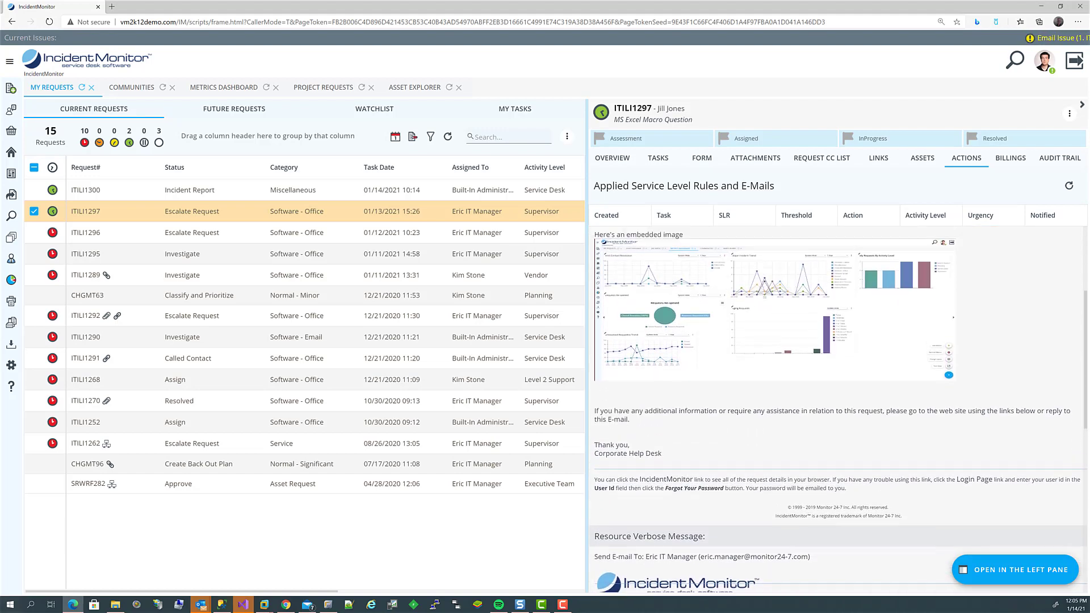
scroll(837, 352, "up", 1)
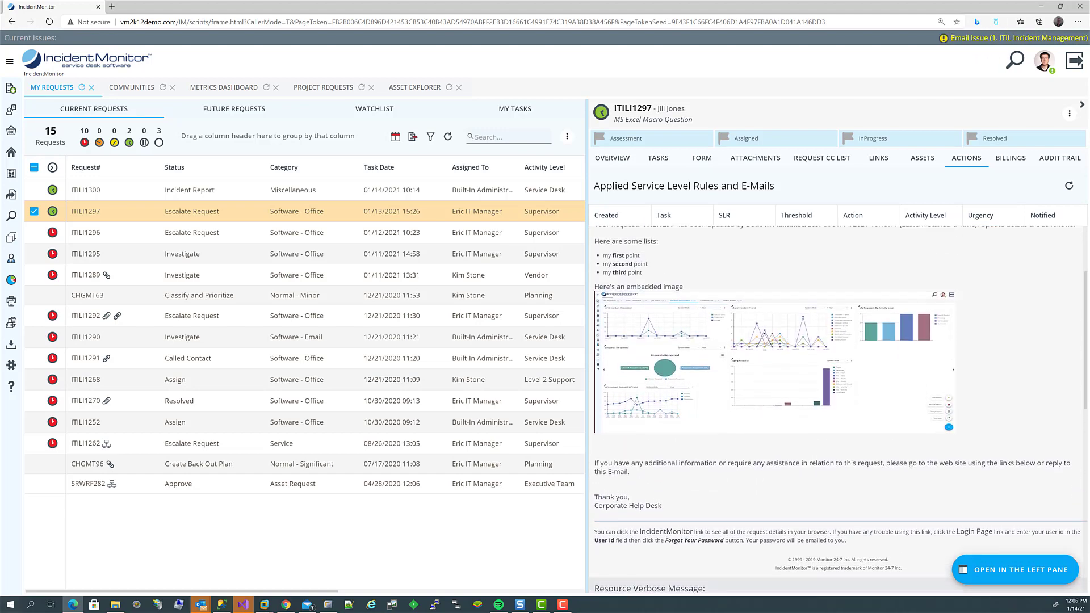
scroll(1086, 471, "down", 5)
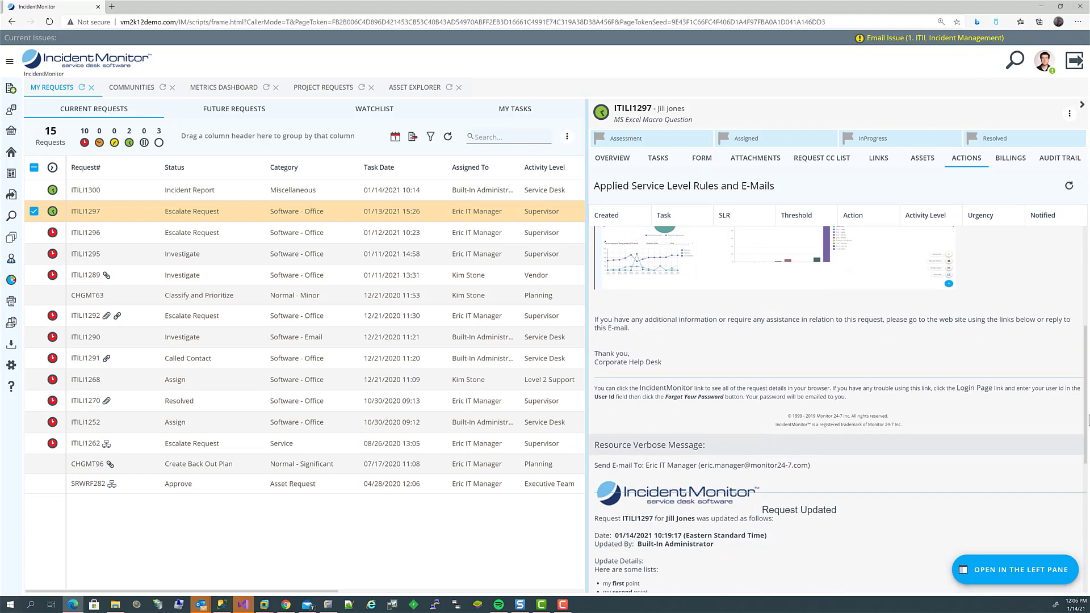
left_click_drag(1085, 467, 1085, 518)
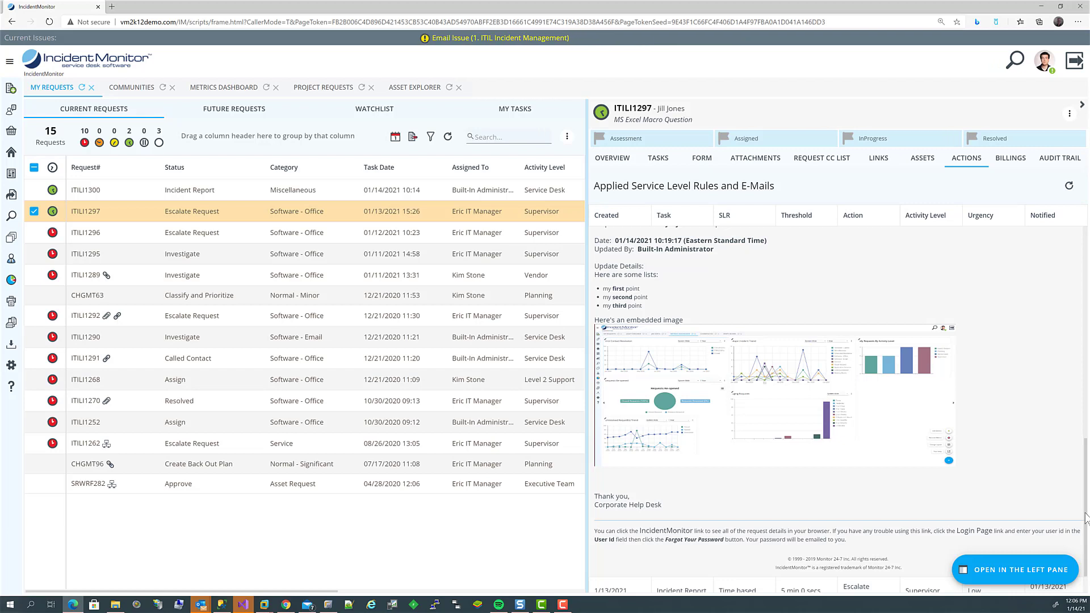
left_click_drag(1085, 517, 1087, 493)
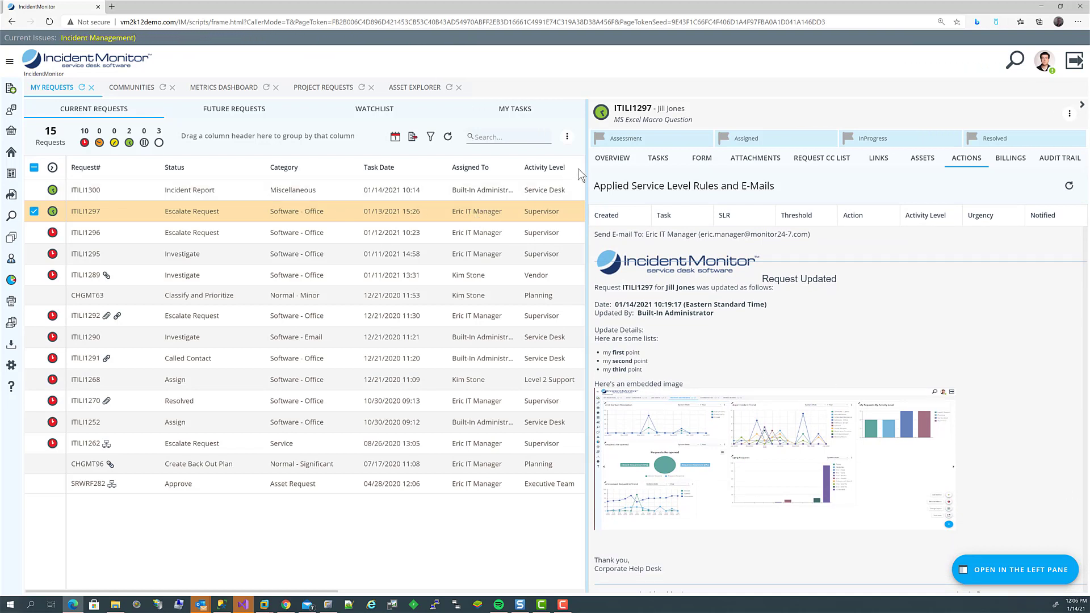
Step: Start a new task on the MS Excel Macro Question request with the italic description line "Hey here's my edit text"
left_click(621, 158)
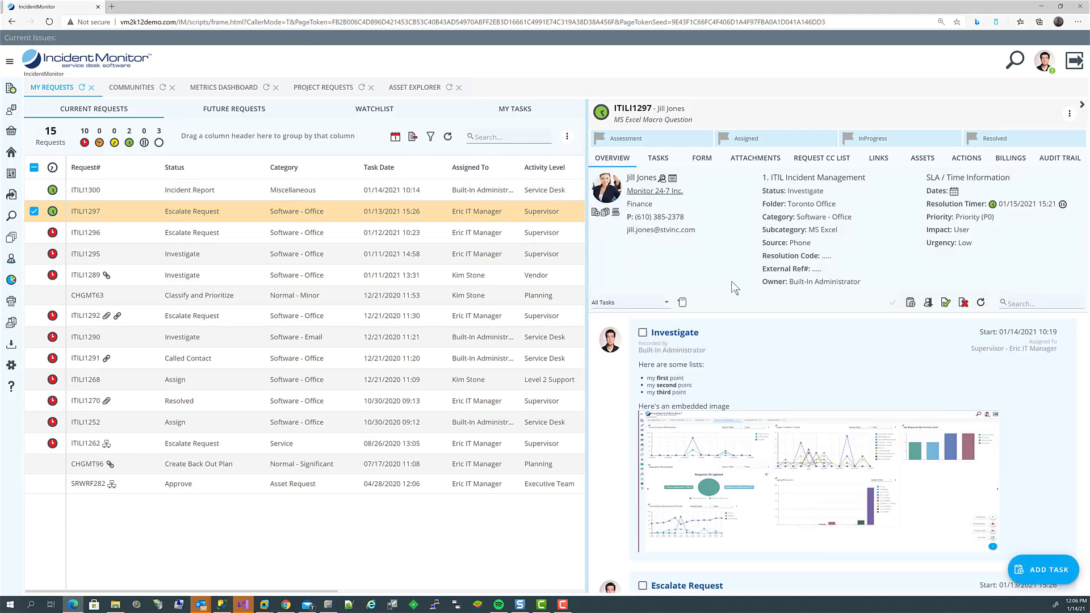
left_click(910, 303)
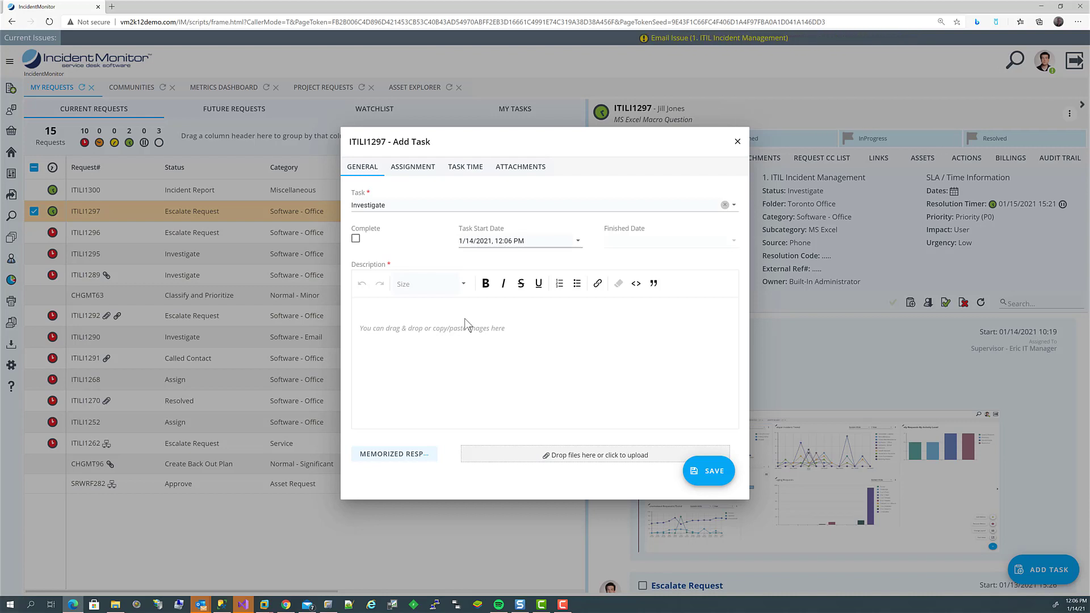
type("Hey")
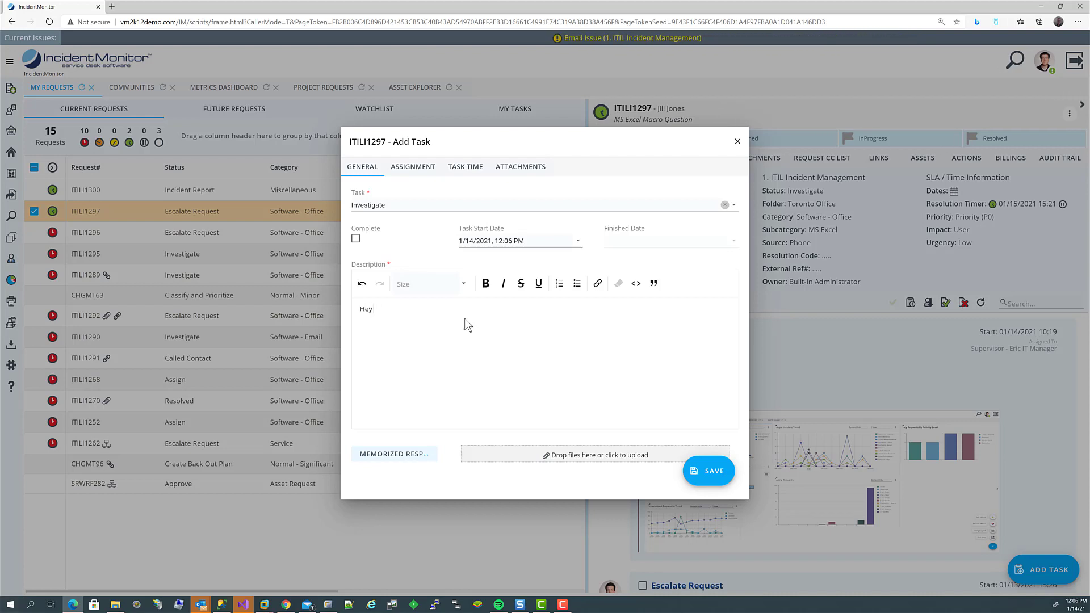
type(" here's my")
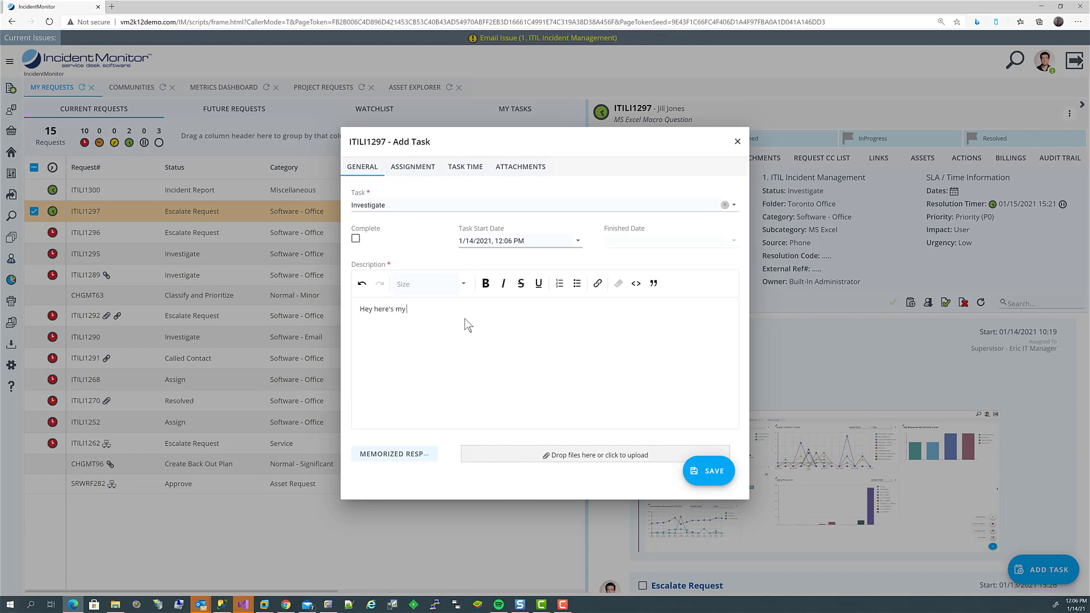
type(" edit t")
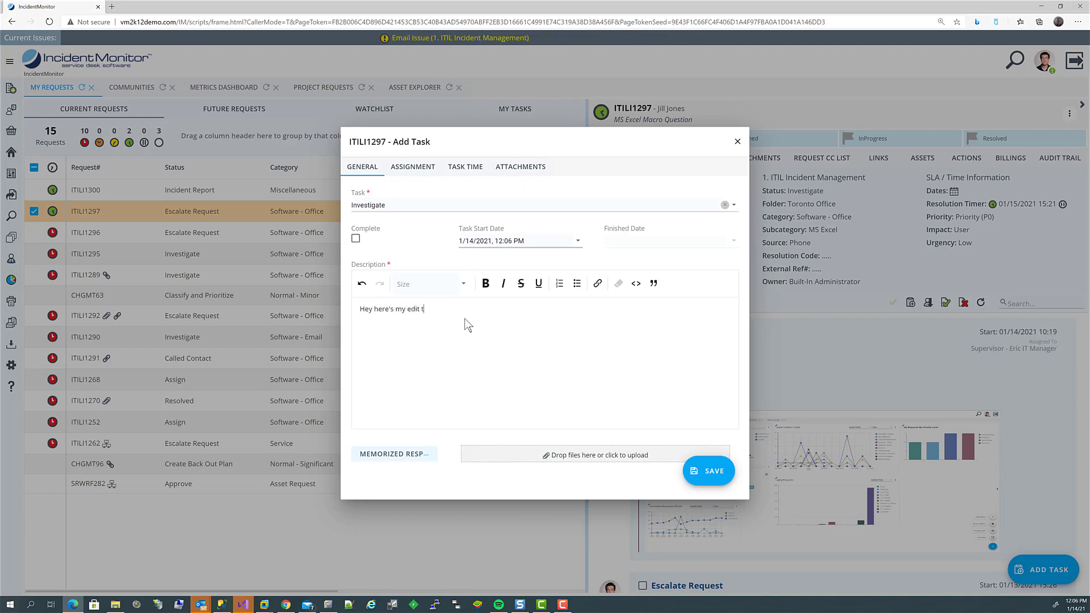
type("es")
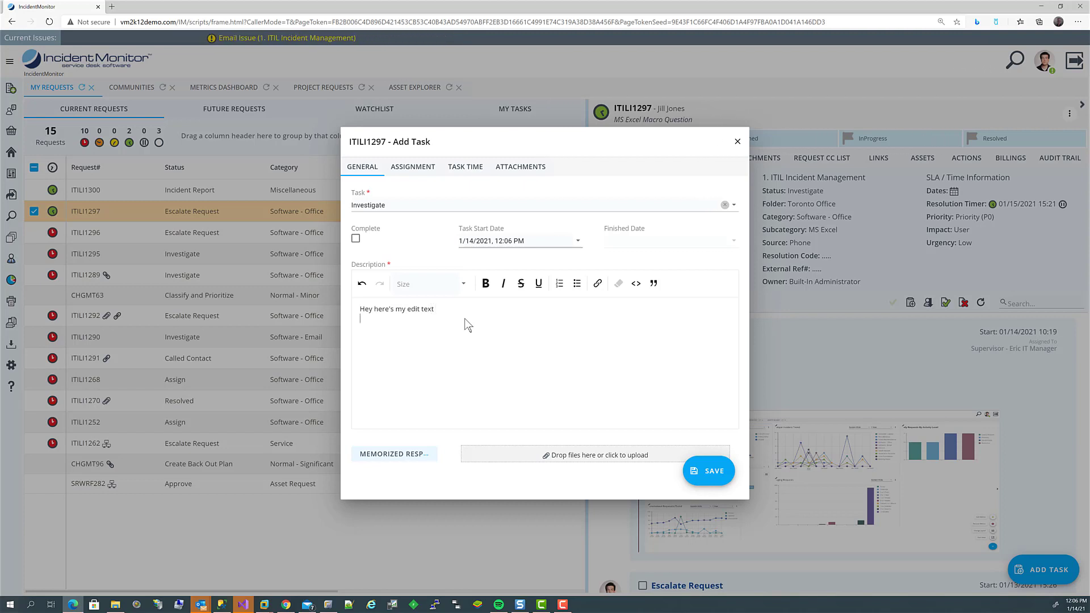
key("ctrl+a")
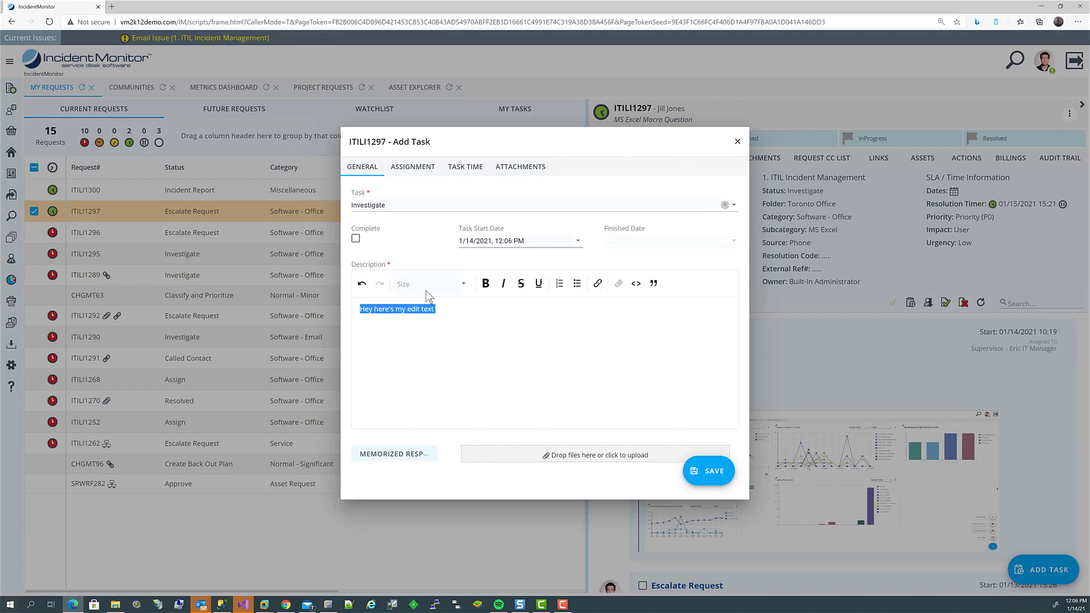
left_click(502, 288)
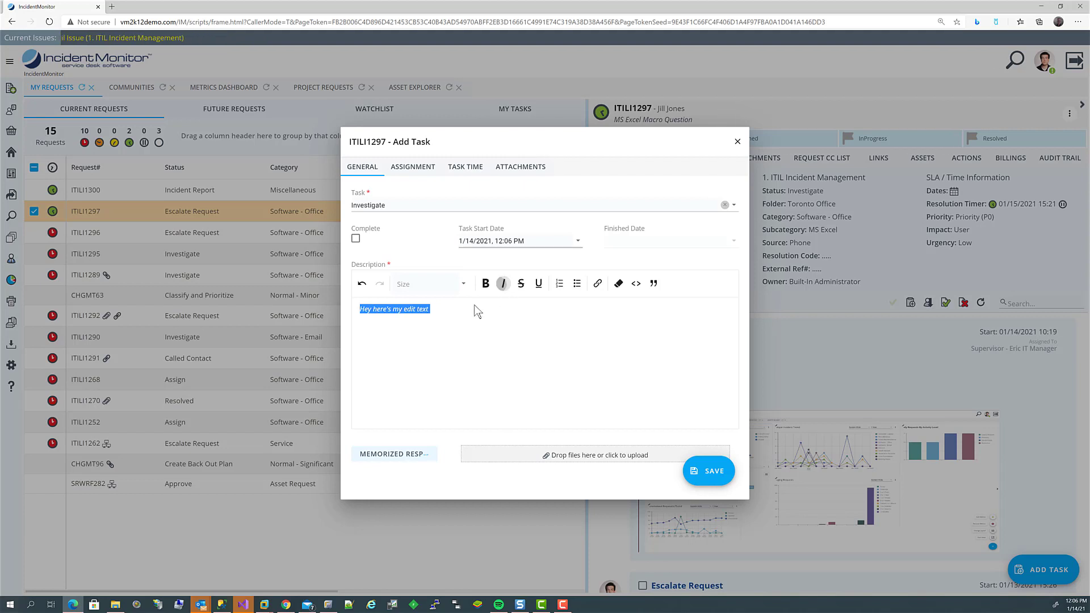
Step: Add a bold line reading "I've got something important to say by bolding" below the italic text in the task description
left_click(430, 339)
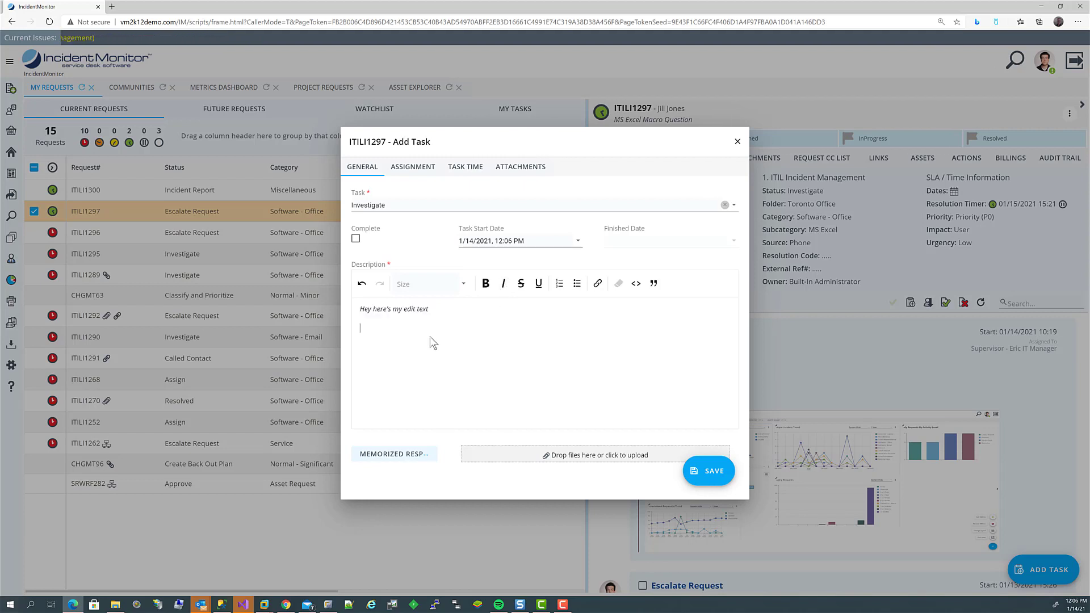
type("I've got something importa")
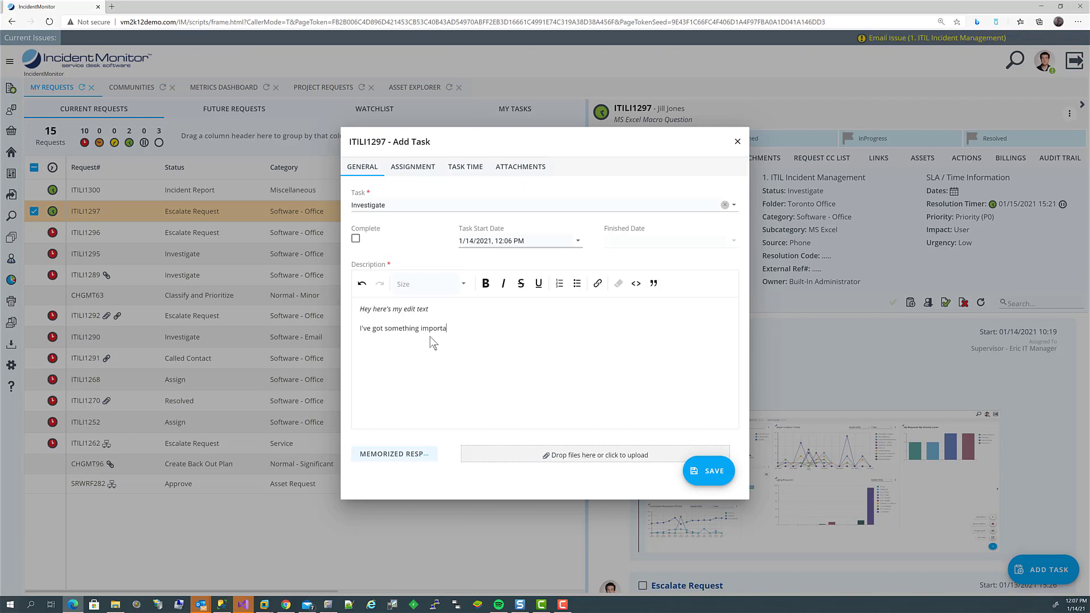
type("to say")
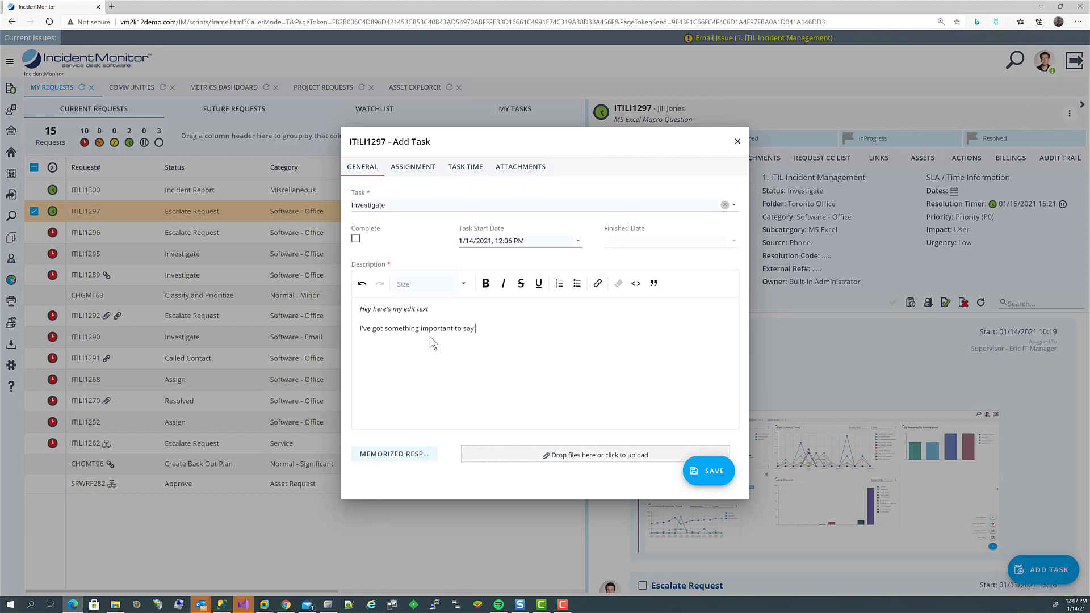
type(" by bolding")
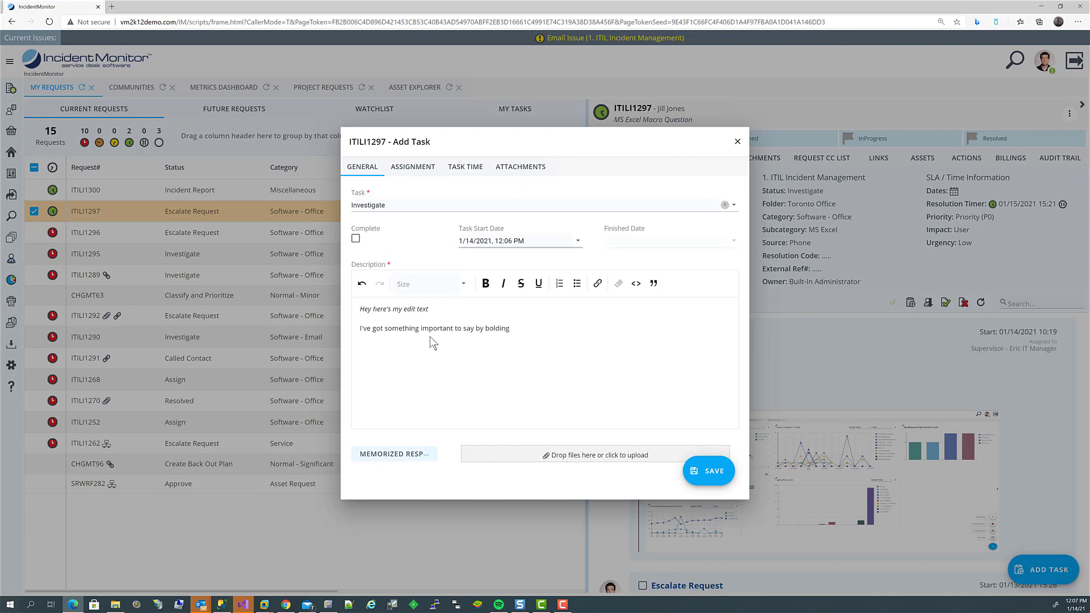
key("Return")
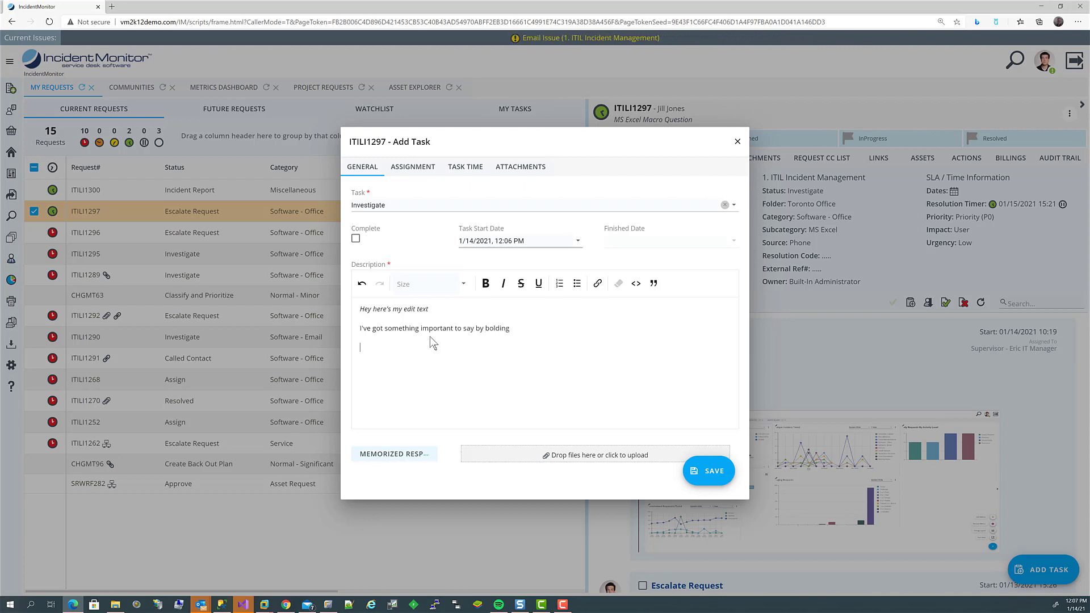
key("shift+Up")
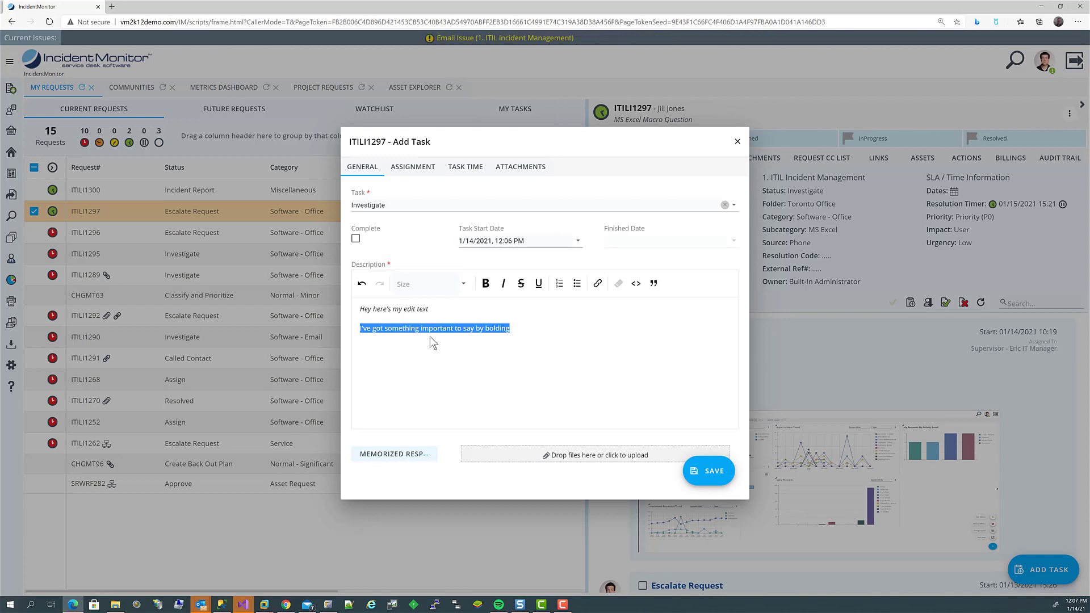
key("ctrl+b")
key("Down")
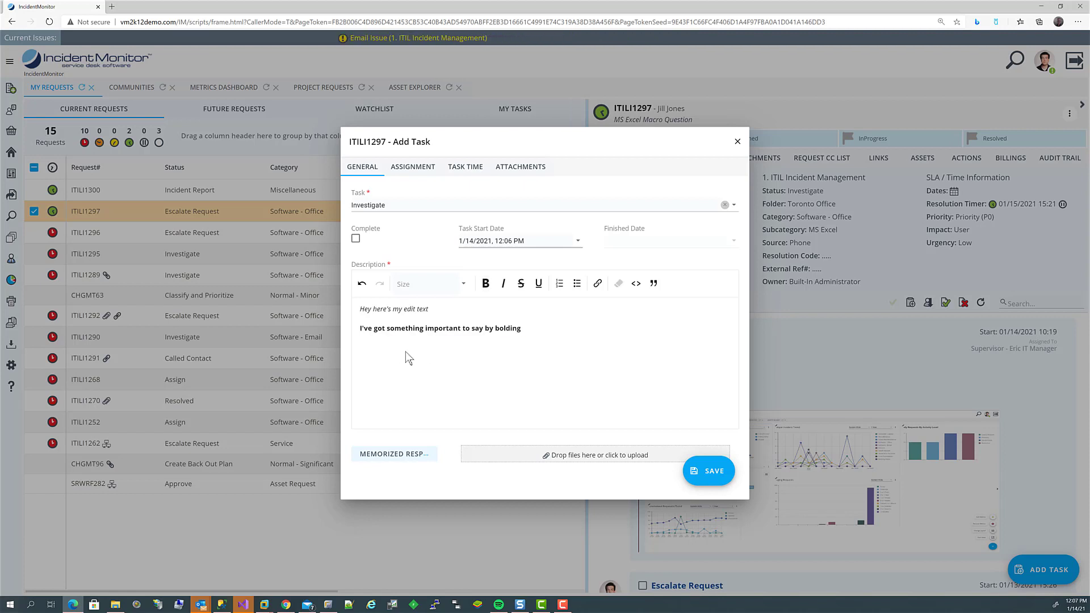
Step: Paste the copied image below the bold line in the task description
key("Return")
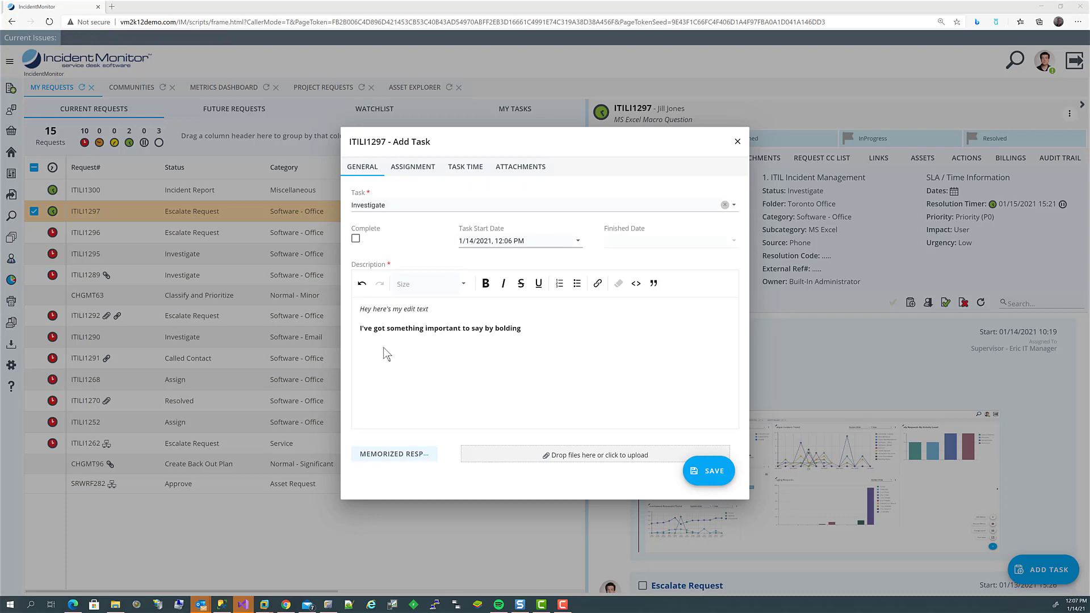
left_click(499, 604)
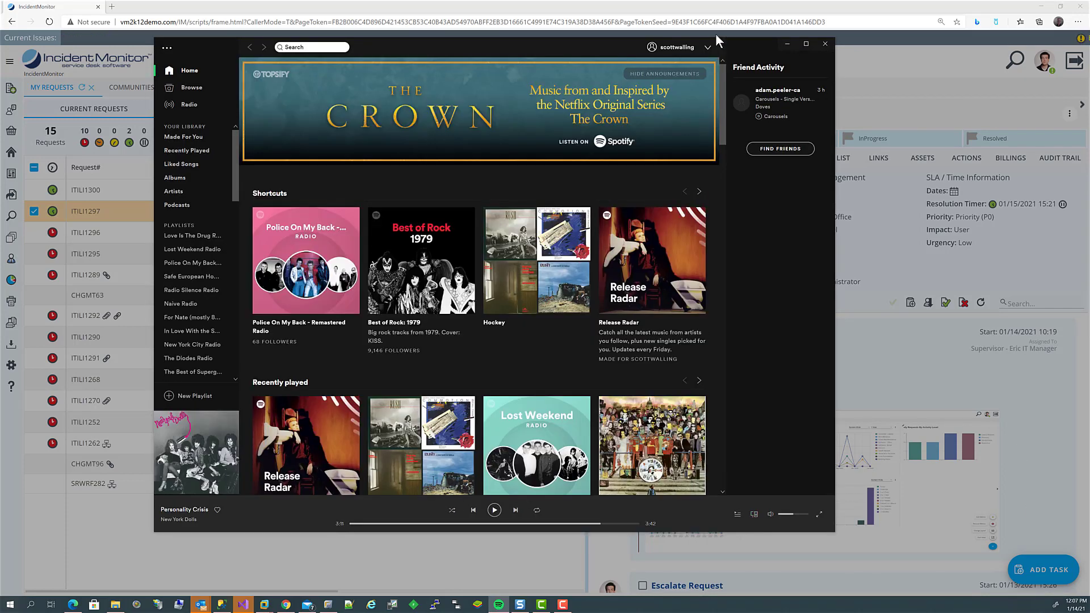
left_click(786, 48)
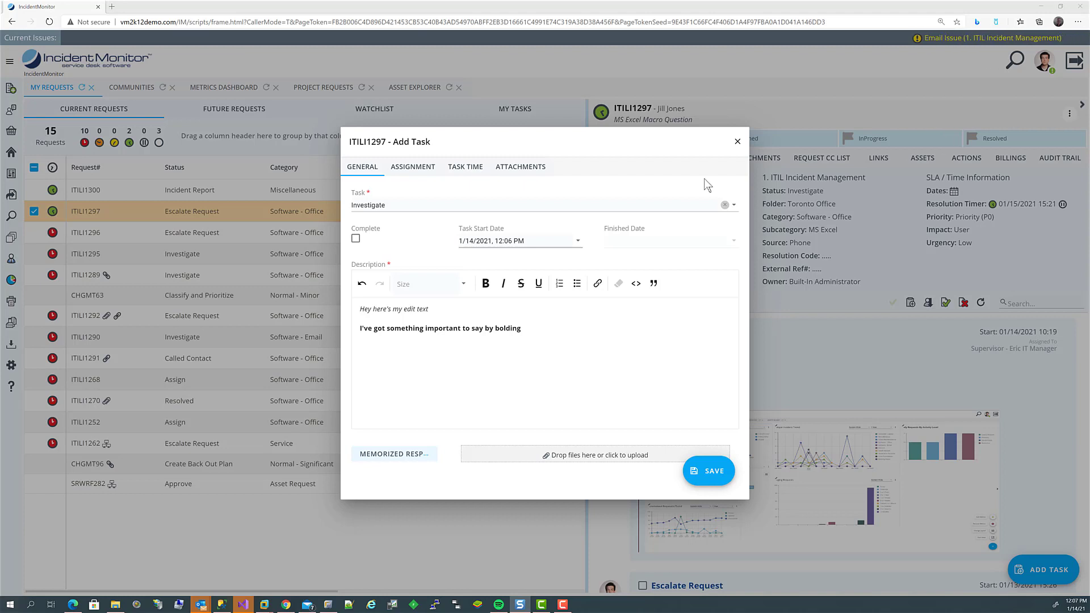
left_click(374, 356)
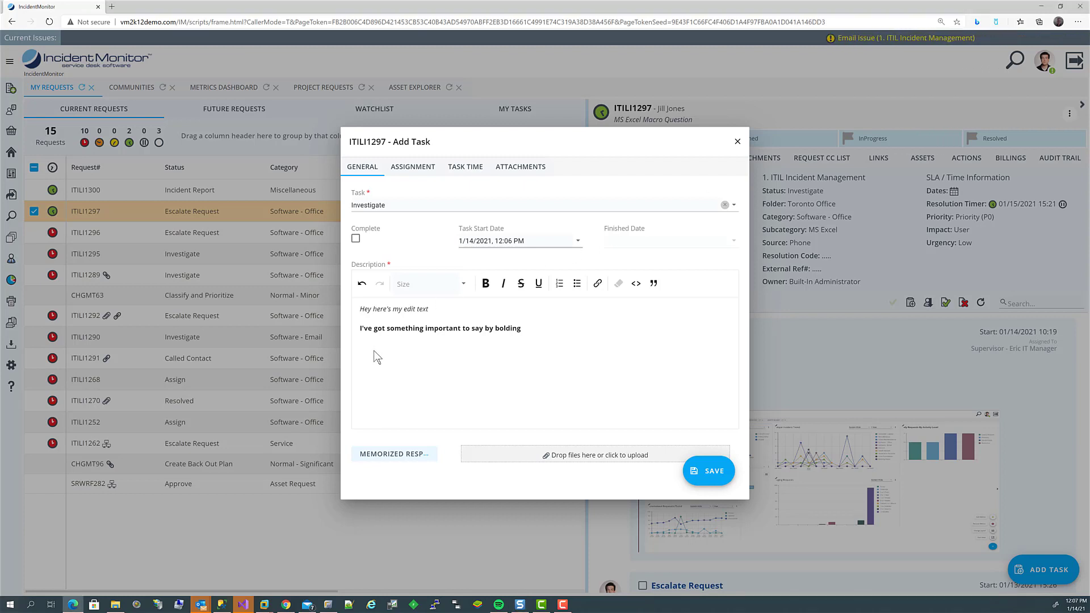
key("ctrl+v")
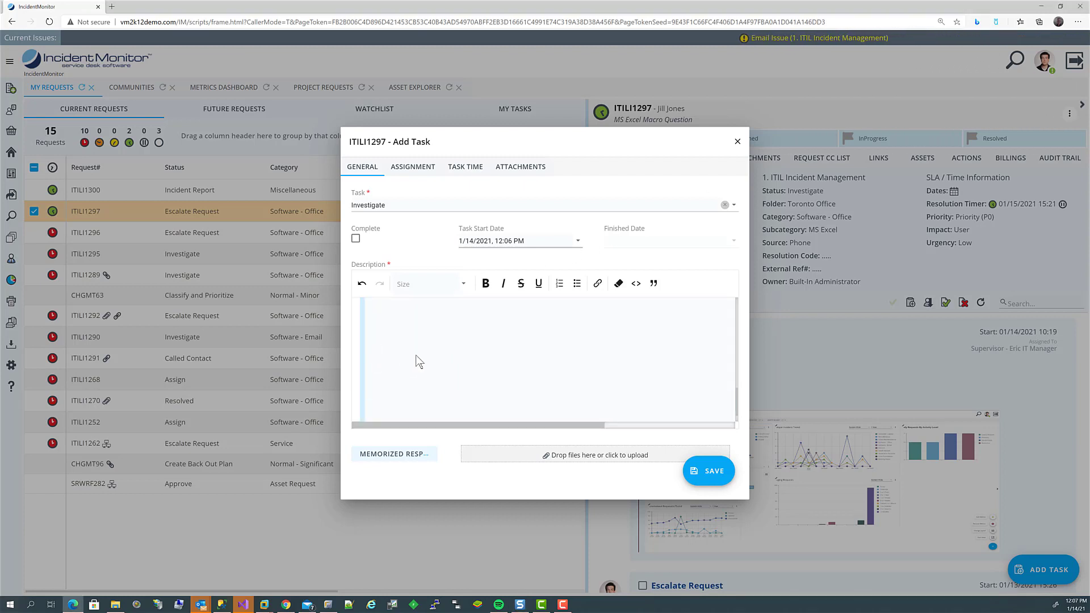
Step: Shrink the pasted chat request image so that its full width fits inside the task description
scroll(419, 361, "up", 5)
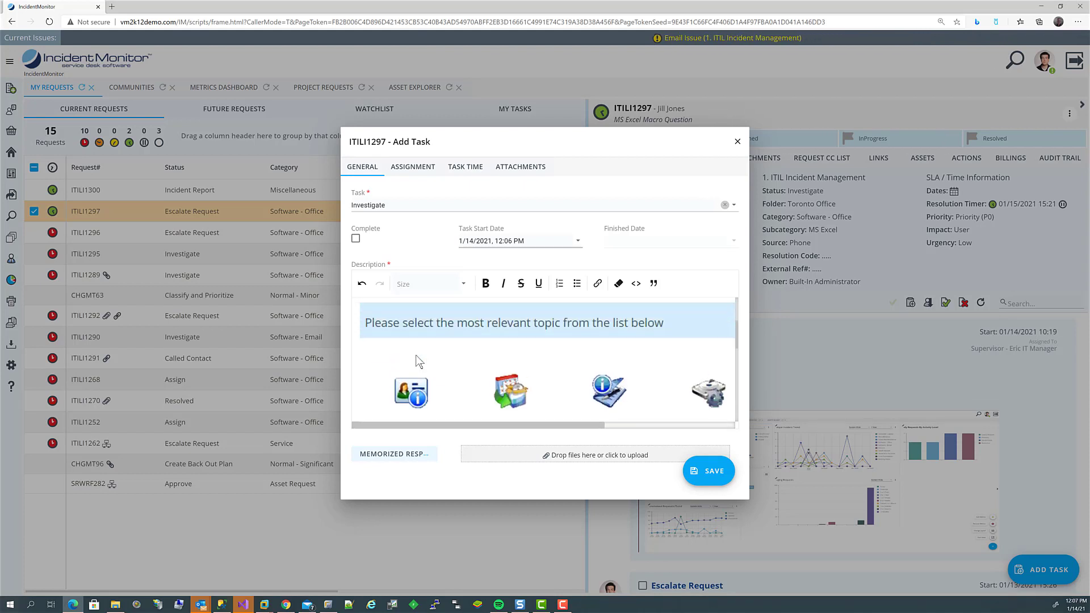
scroll(419, 361, "up", 2)
left_click(362, 348)
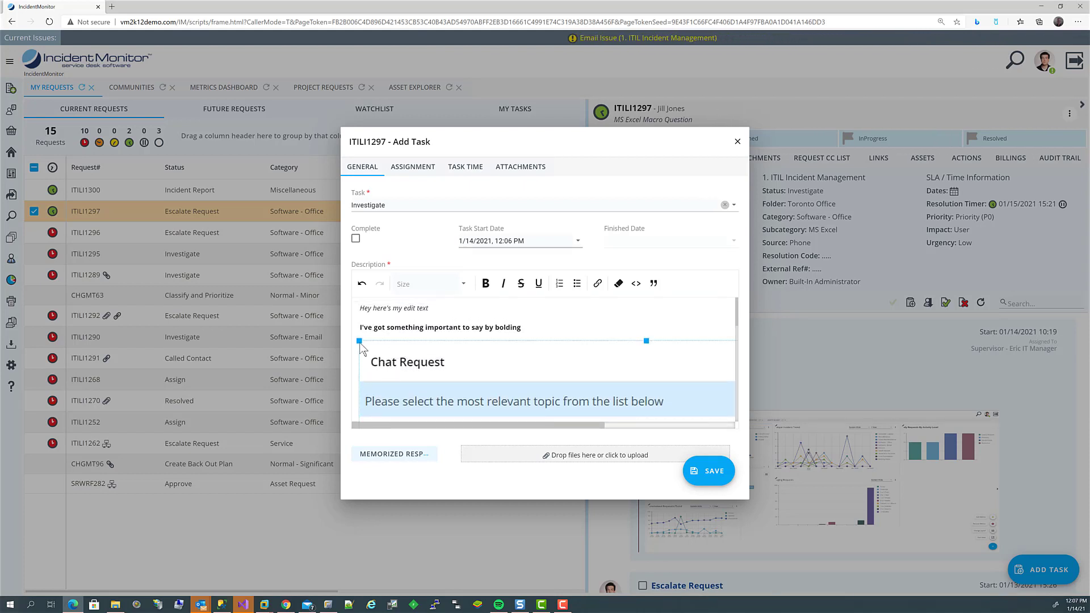
left_click_drag(367, 346, 613, 458)
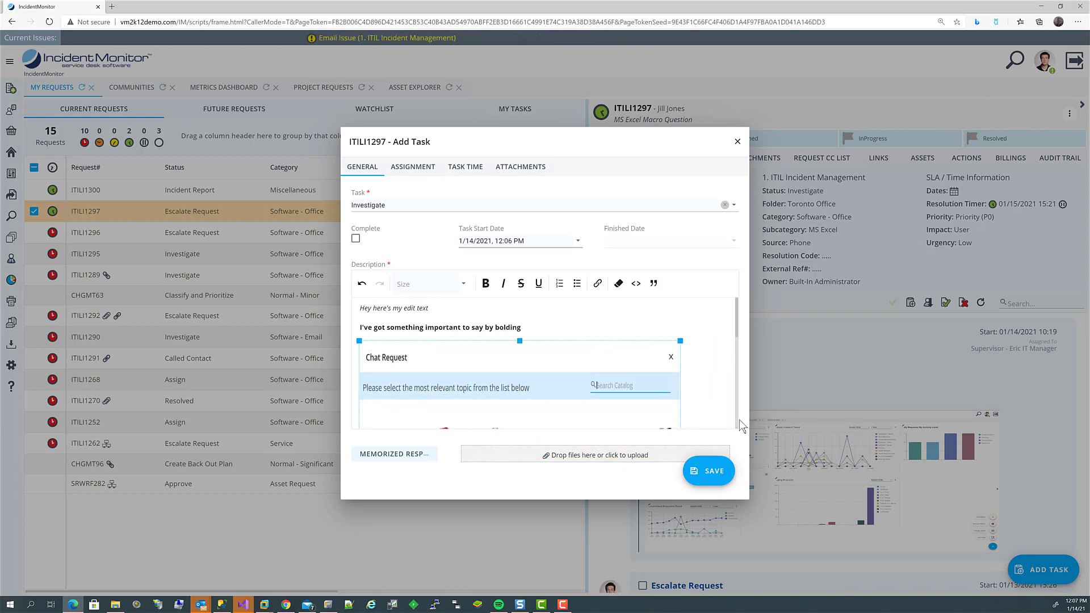
Step: Add the line "Please see the screenshot above." below the image and save the task to the request
scroll(736, 420, "down", 5)
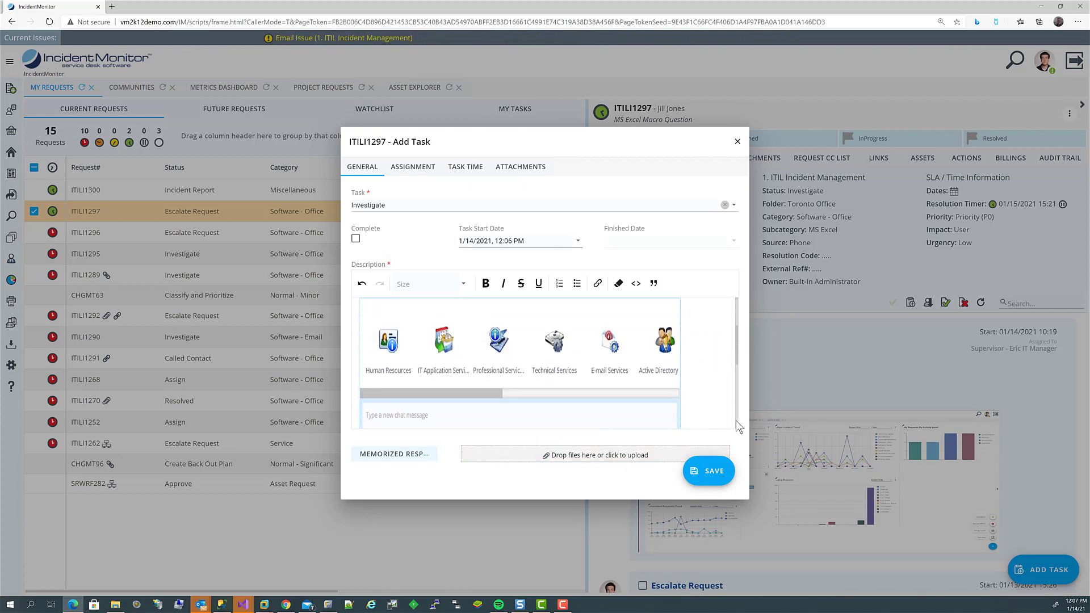
left_click(698, 418)
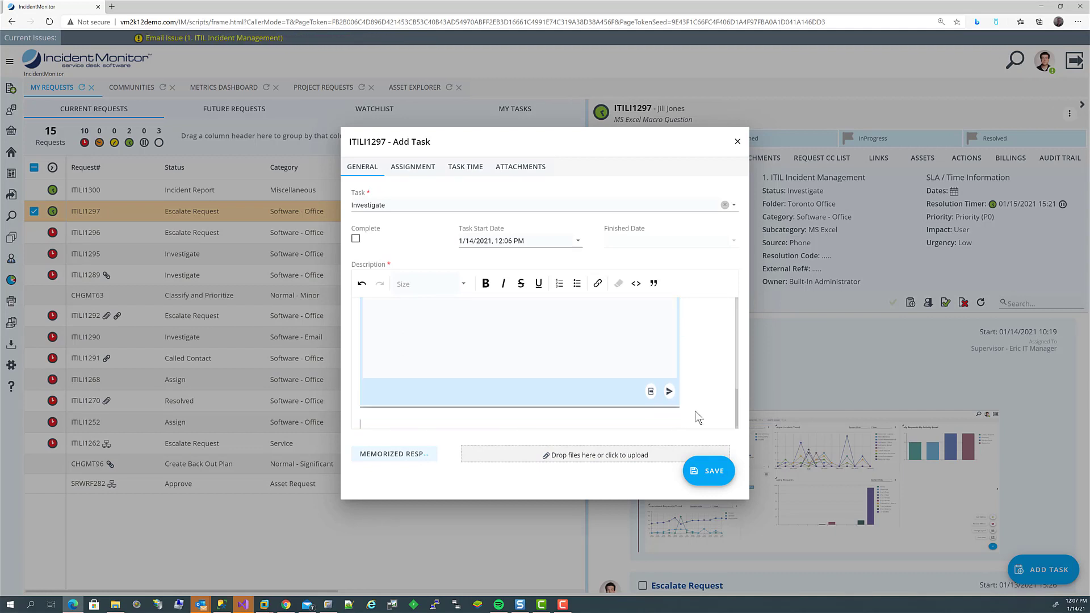
type("Please see the screenshot above")
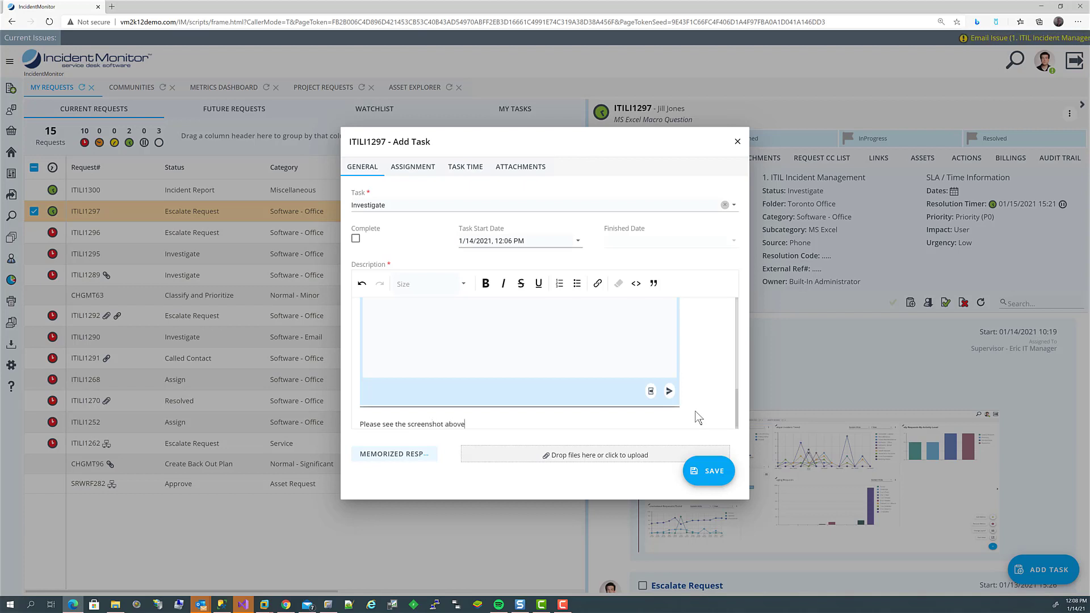
type(".")
key("Return")
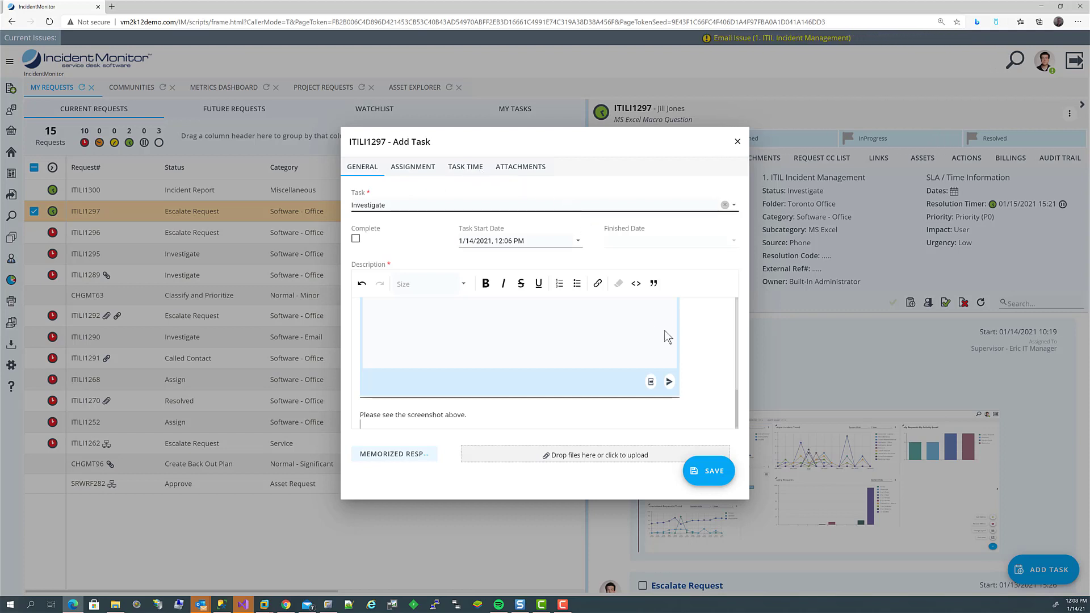
left_click(715, 472)
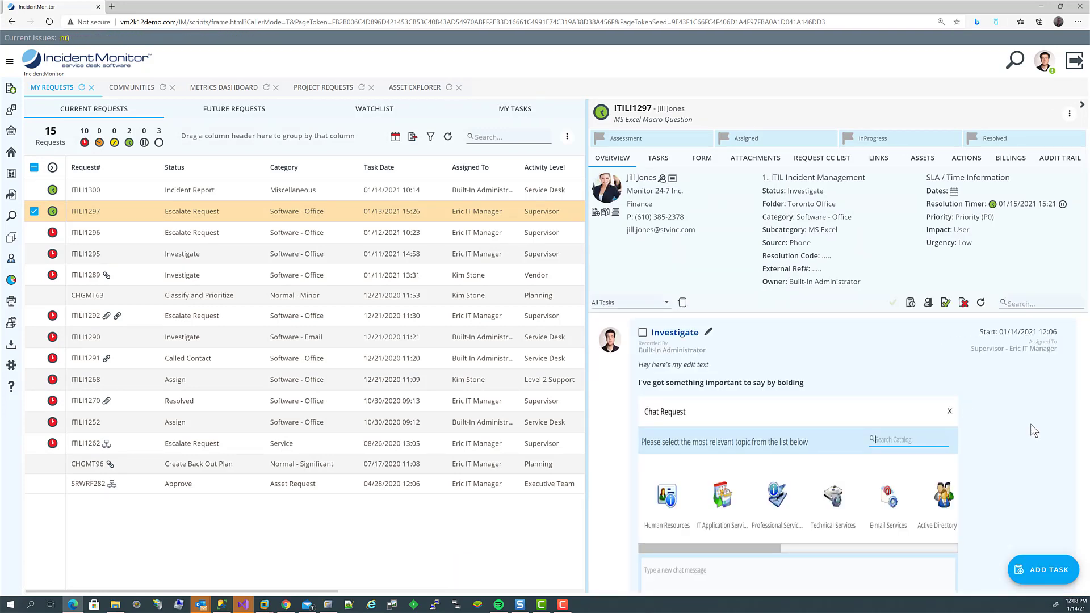
scroll(1032, 432, "down", 5)
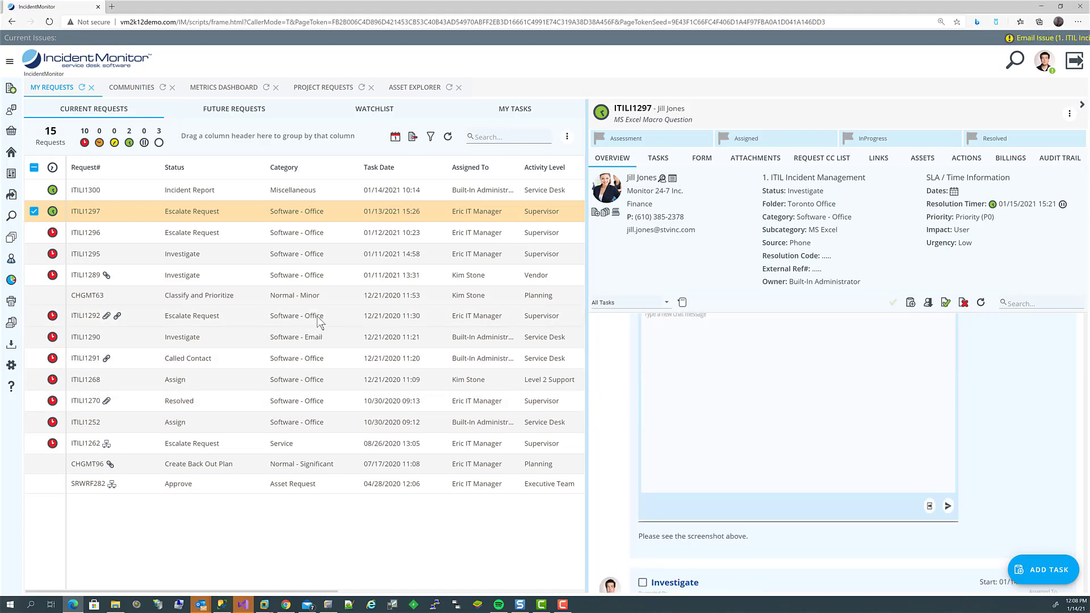
Step: Examine your own threads and the subscribed threads in Communities
left_click(129, 89)
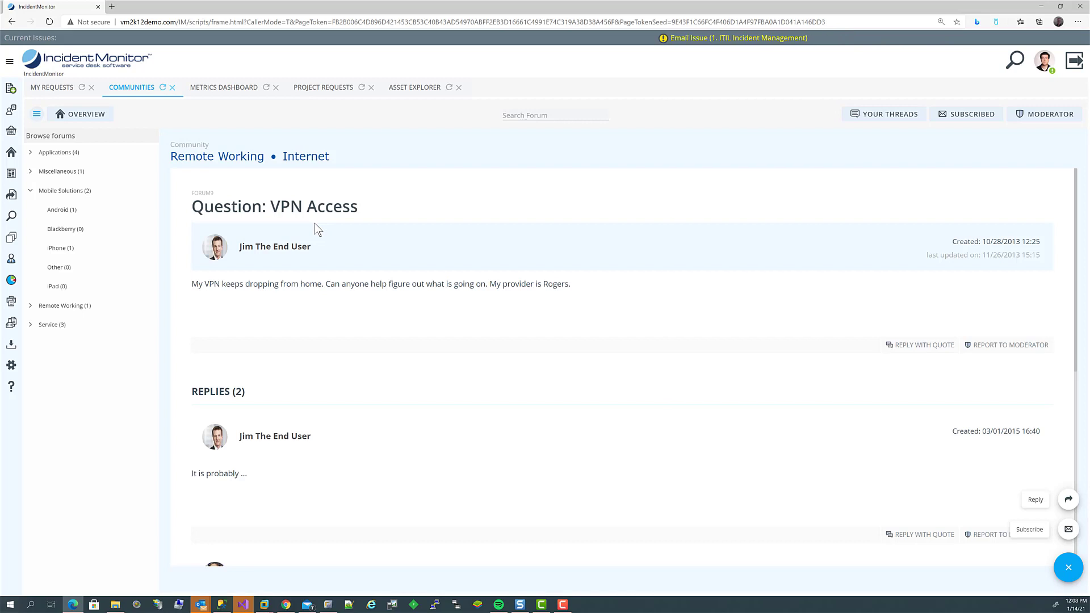
left_click(878, 119)
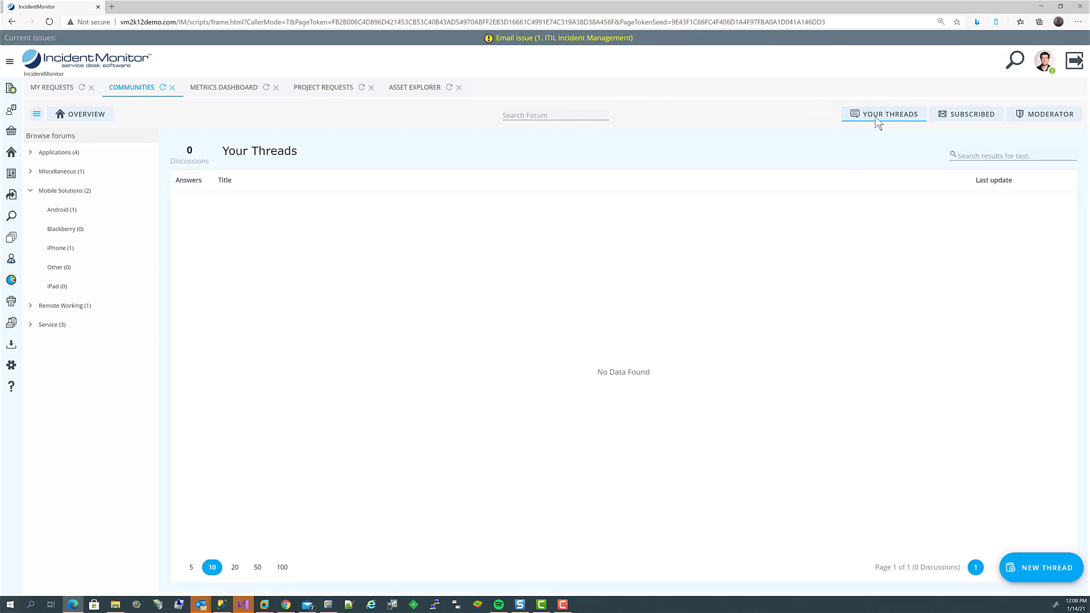
left_click(958, 116)
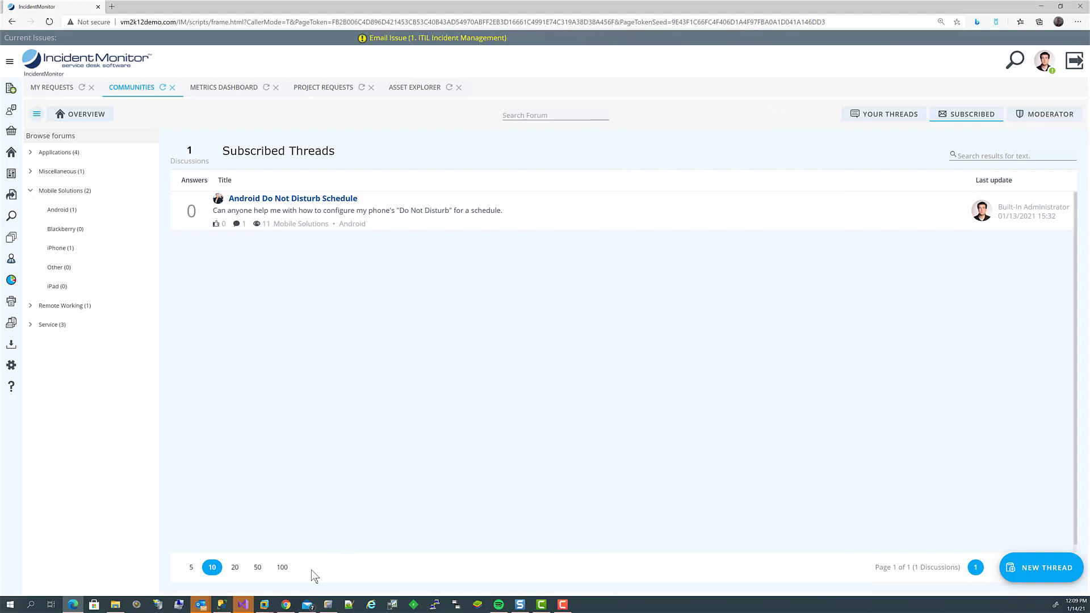
Step: Switch to the customer portal in Chrome and view your own threads in its Communities
left_click(285, 604)
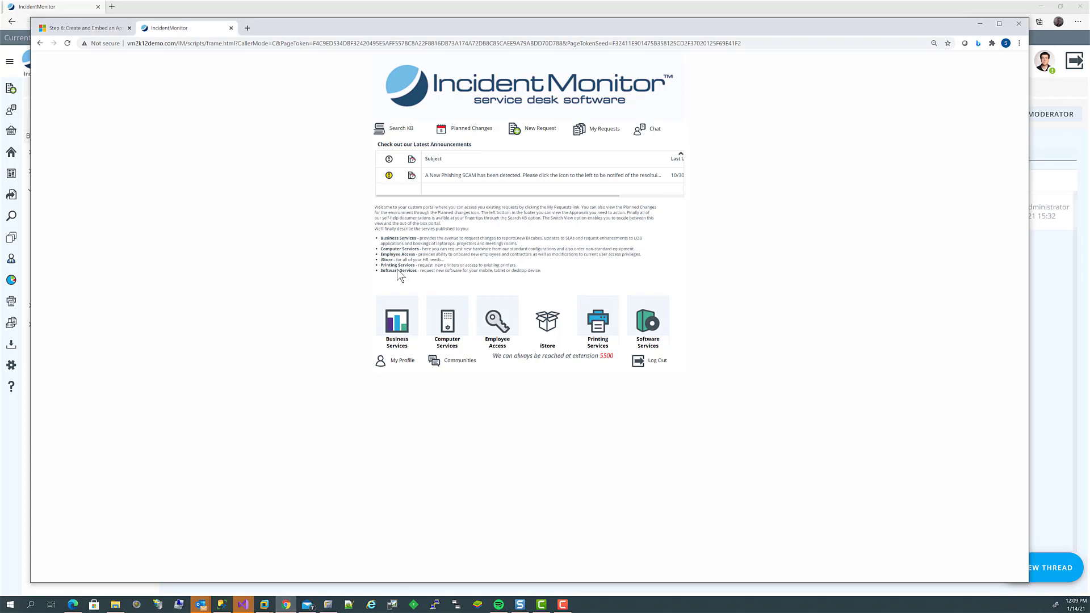
left_click(452, 363)
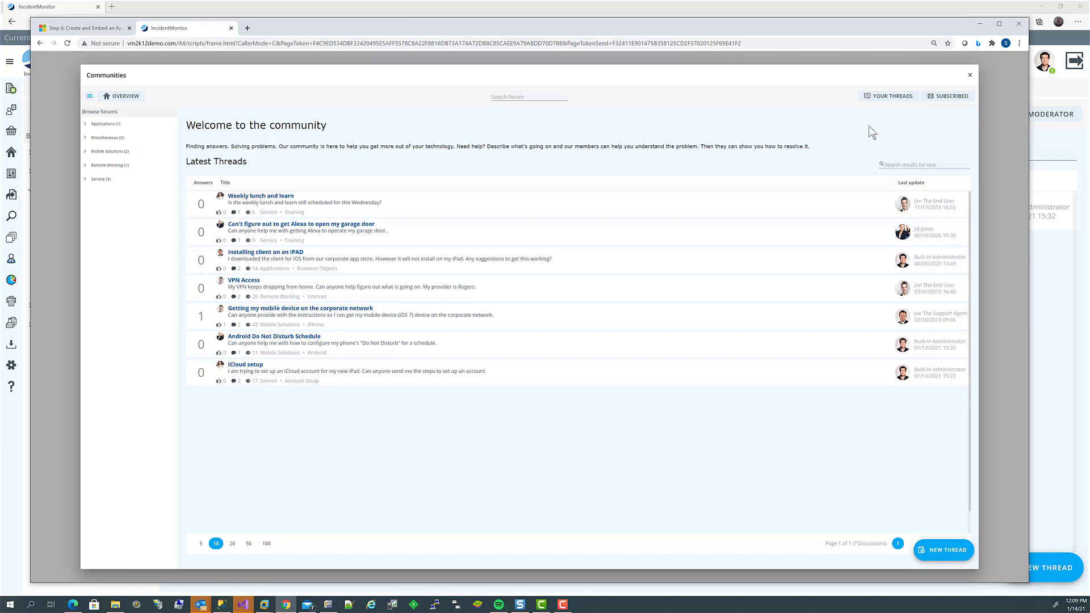
left_click(896, 98)
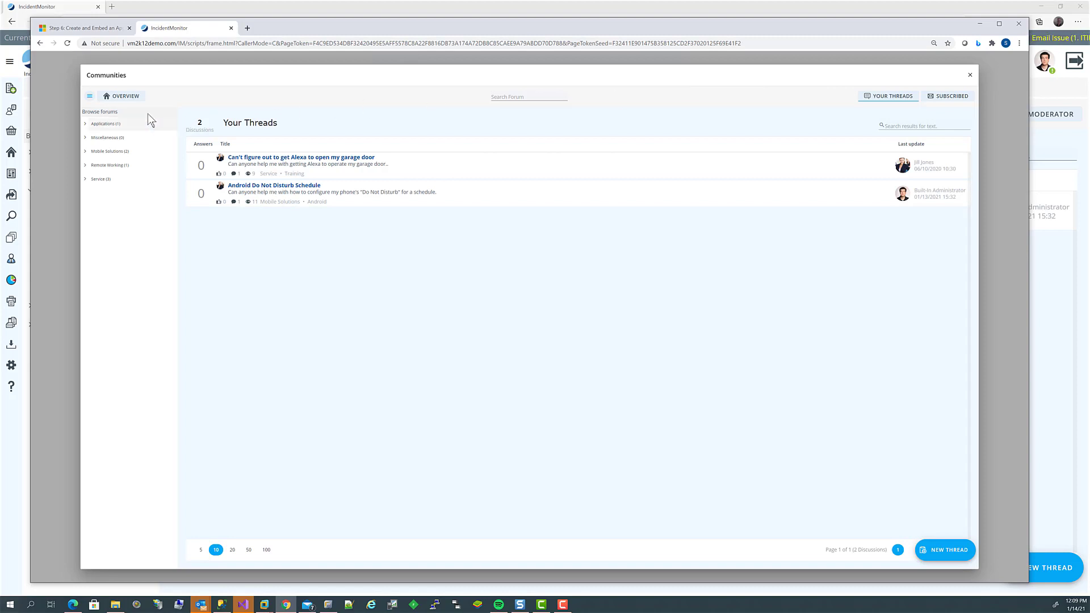
Step: Examine the community overview, the thread about getting a mobile device on the corporate network, and the new thread form
left_click(116, 95)
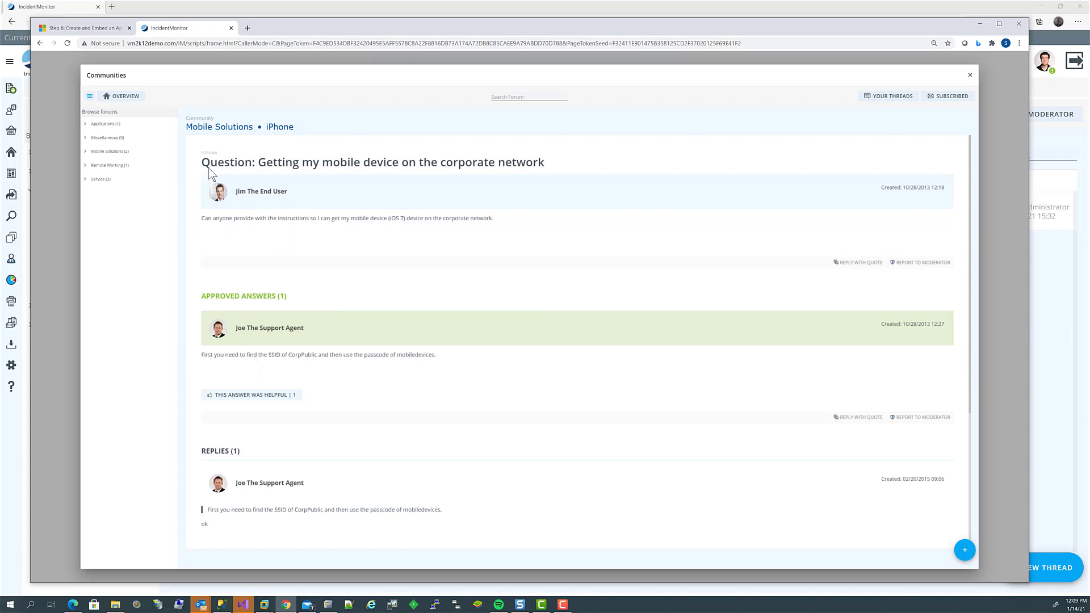
left_click(125, 97)
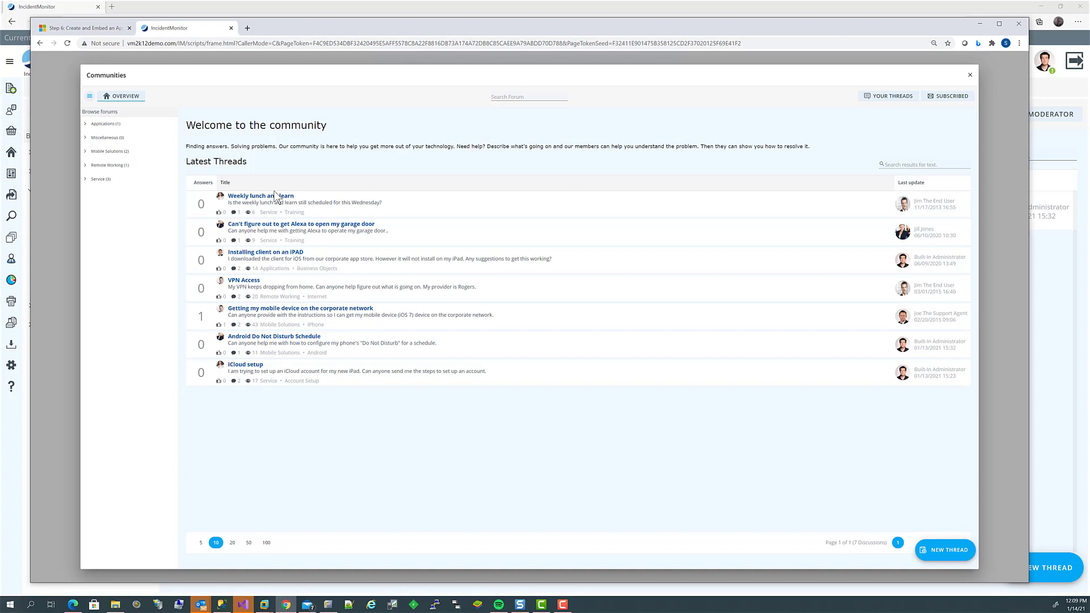
left_click(275, 196)
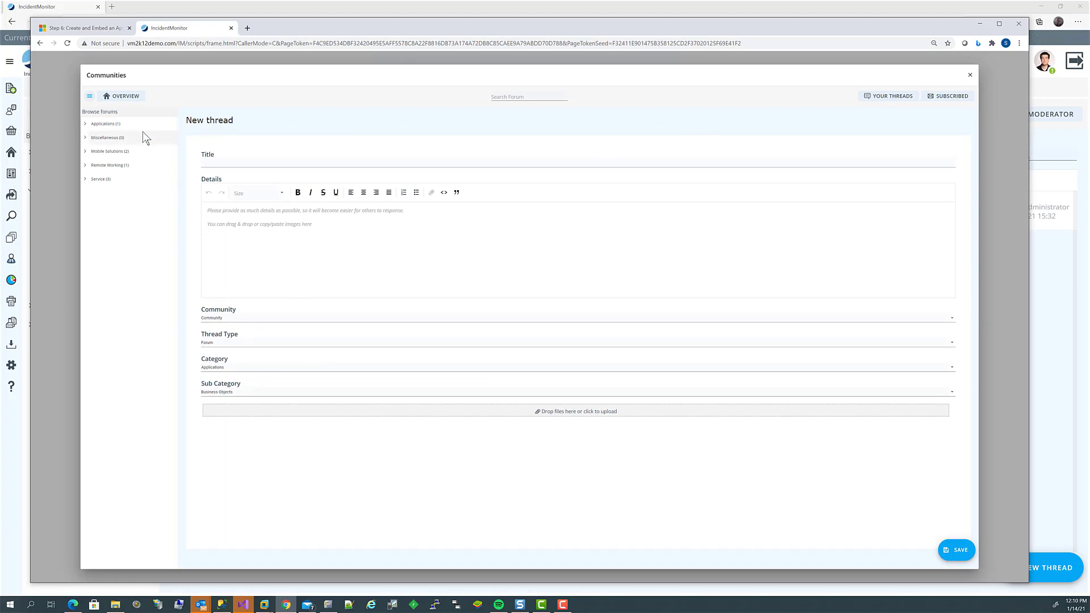
Step: Read the Android Do Not Disturb Schedule thread in the Mobile Solutions forum, close Communities and minimize the portal window
left_click(107, 151)
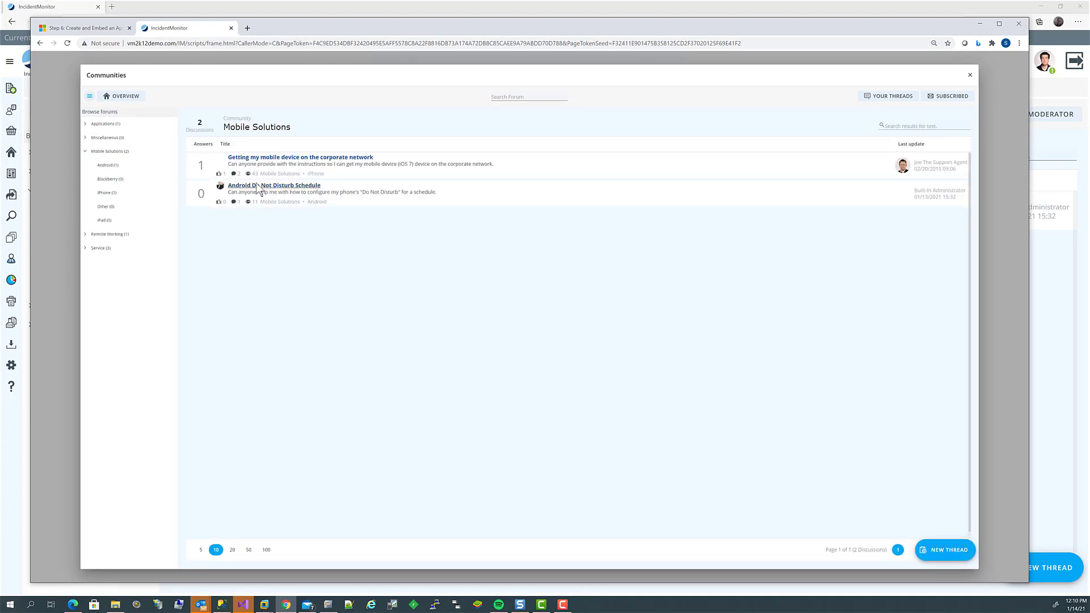
left_click(274, 186)
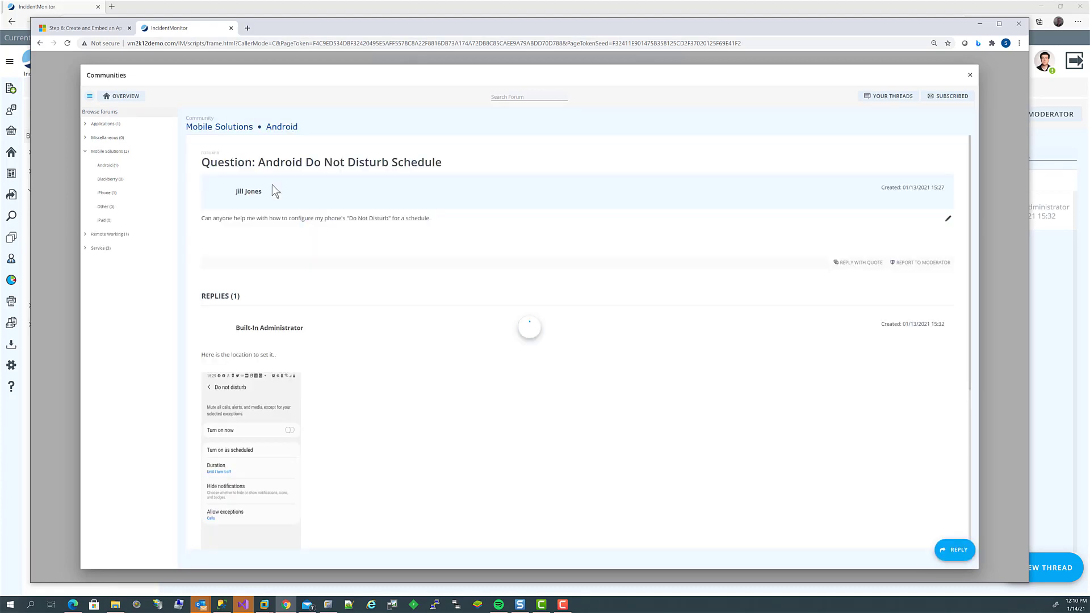
scroll(493, 386, "down", 5)
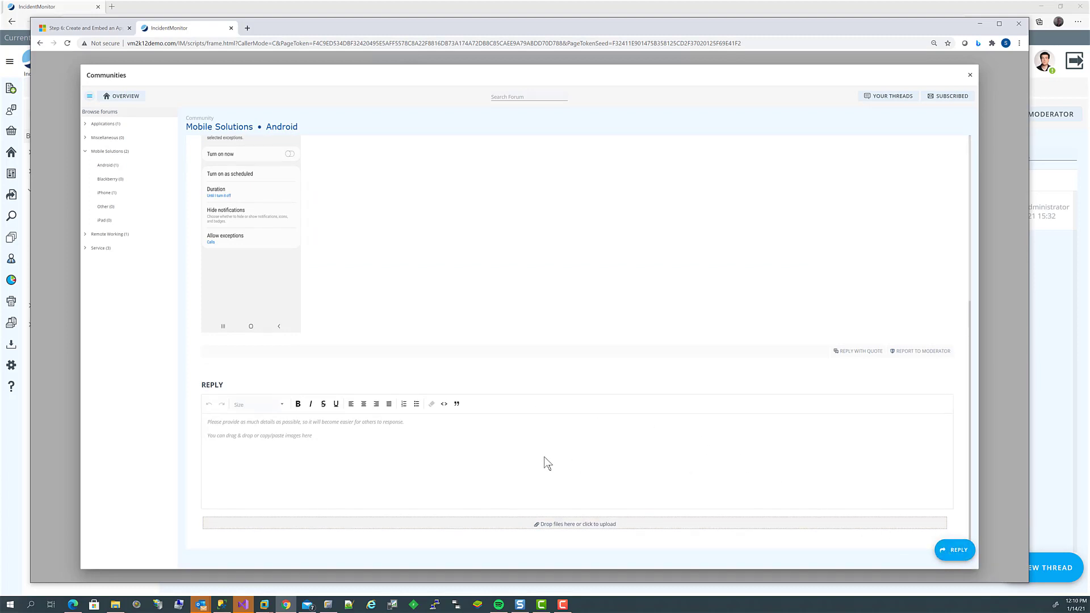
scroll(411, 476, "up", 5)
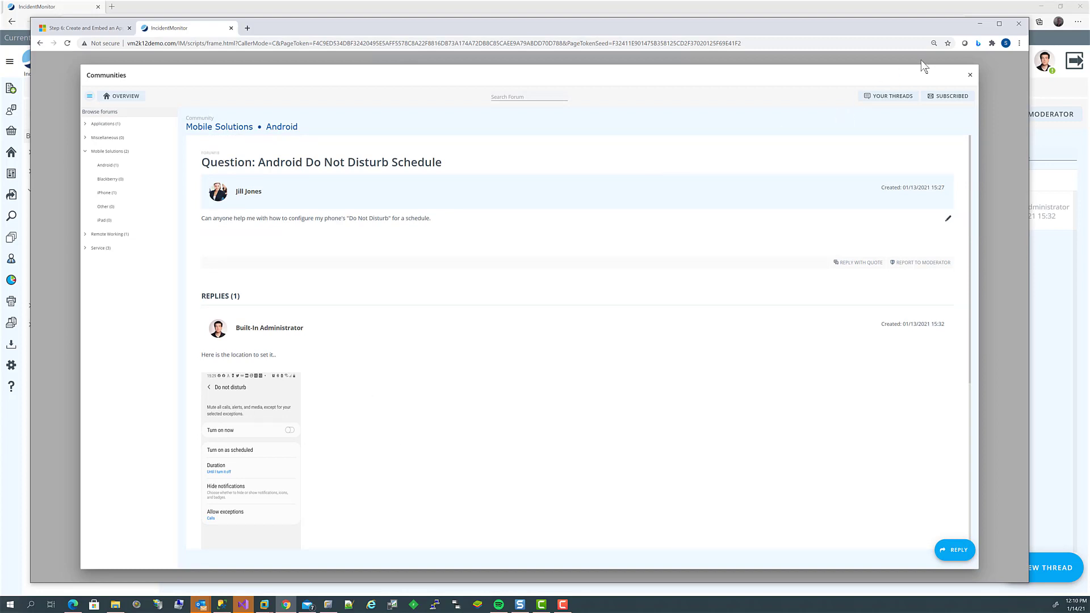
left_click(969, 76)
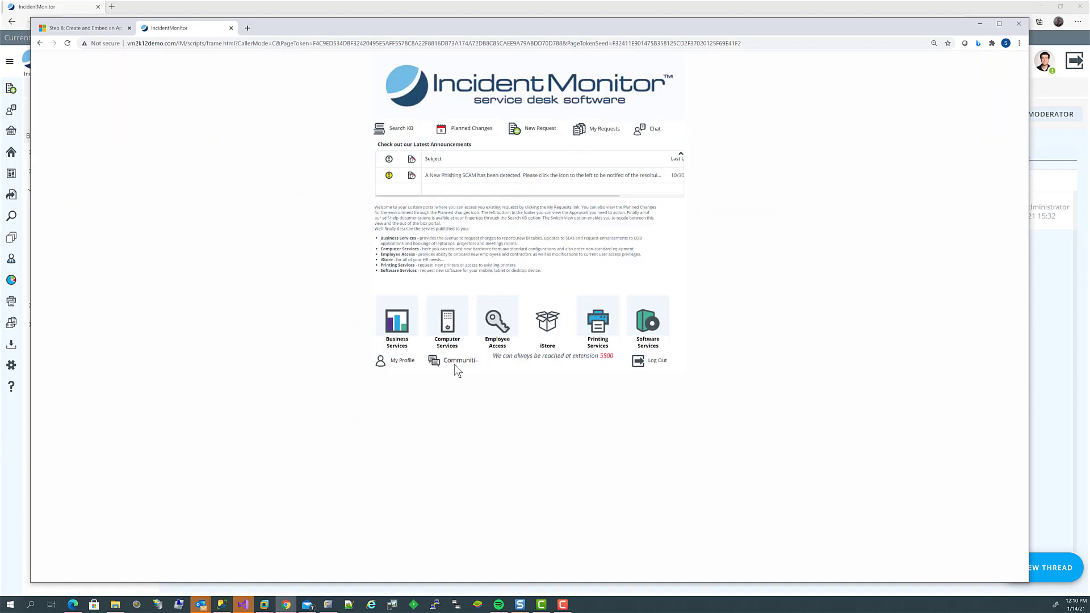
left_click(980, 25)
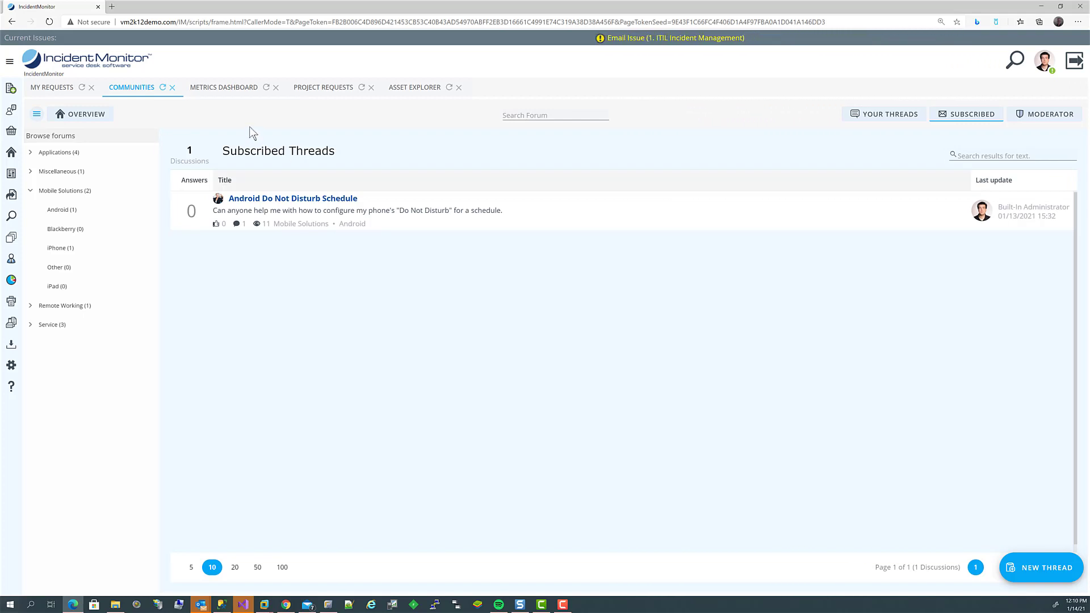
Step: Examine the Metrics Dashboard charts and its management options, and return to My Requests
left_click(222, 91)
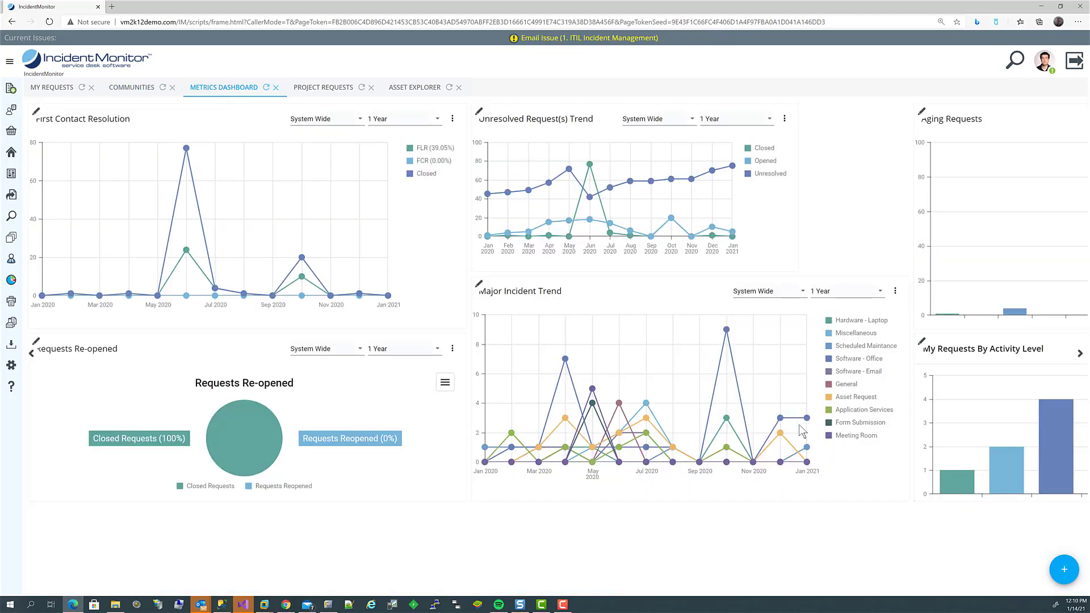
left_click(1061, 573)
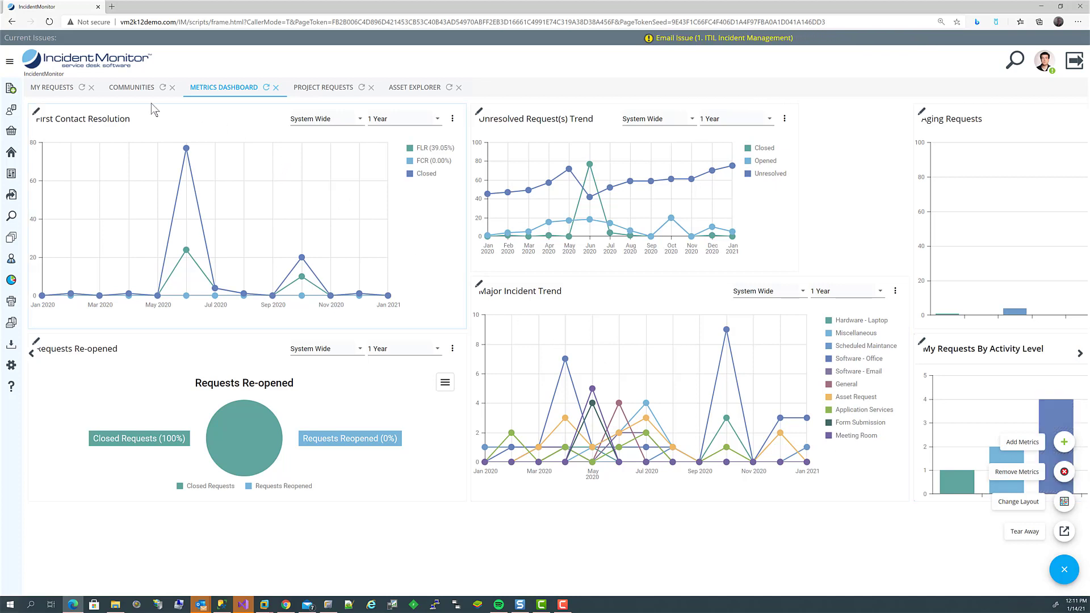
left_click(51, 89)
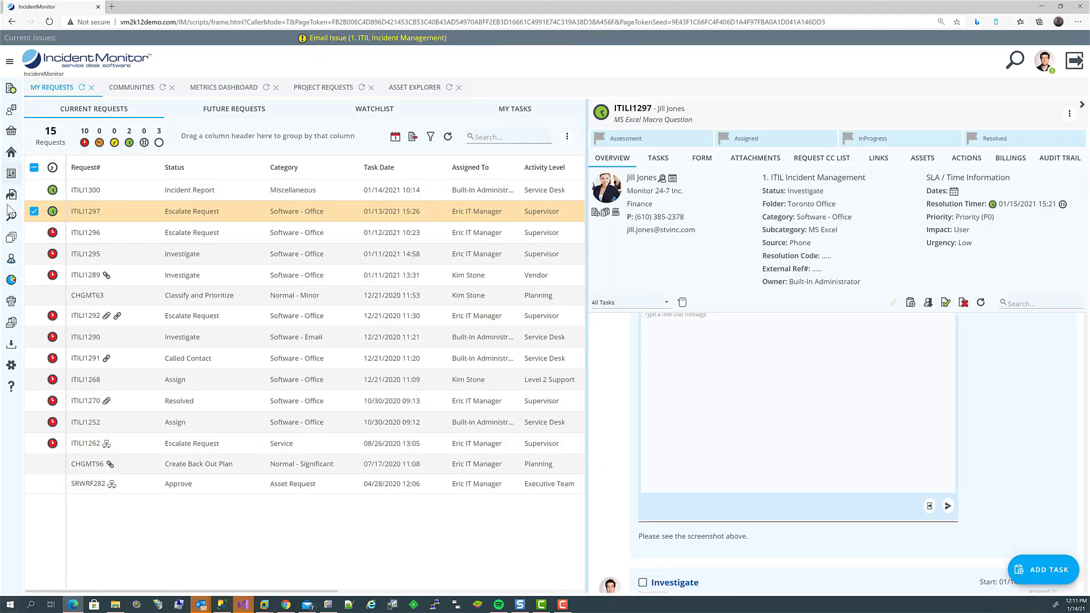
Step: Show the 7. ITIL Request Fulfillment project's requests and examine the purchase request form of SRWRF293
left_click(12, 260)
mouse_move(20, 242)
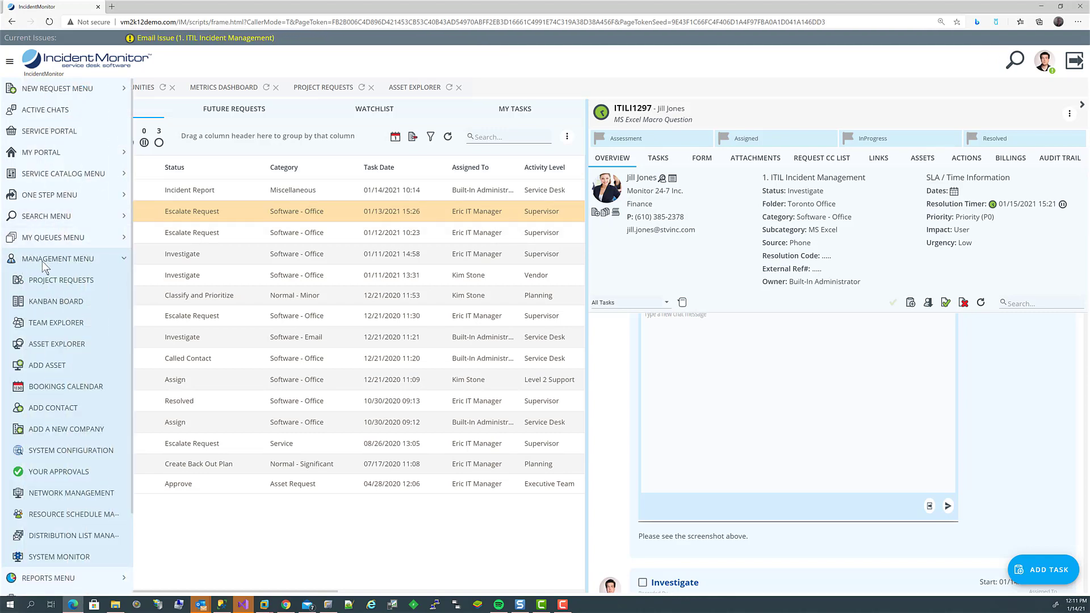
left_click(57, 280)
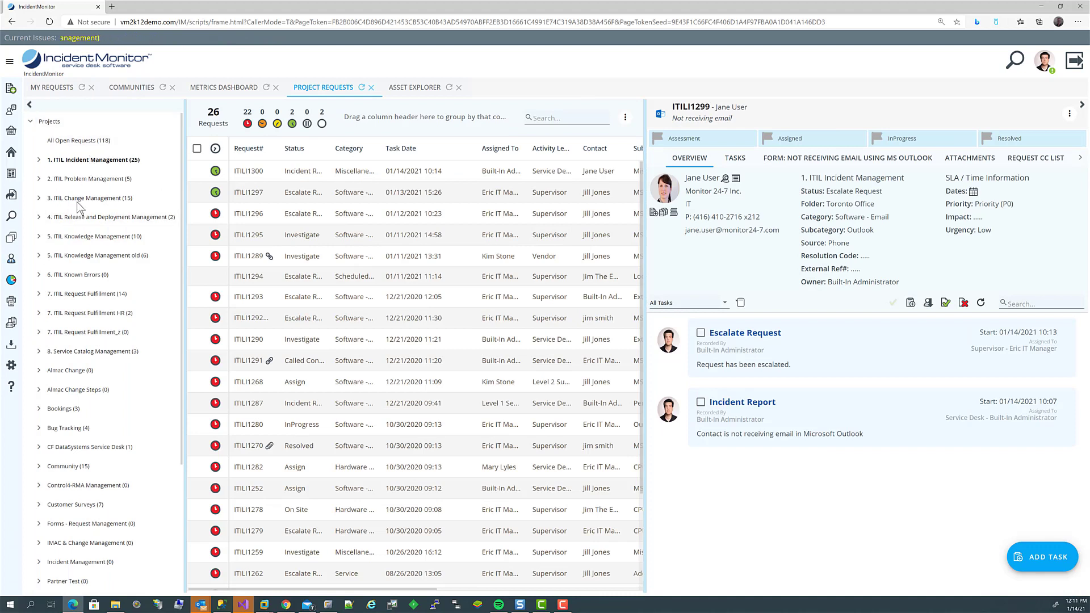
left_click(82, 295)
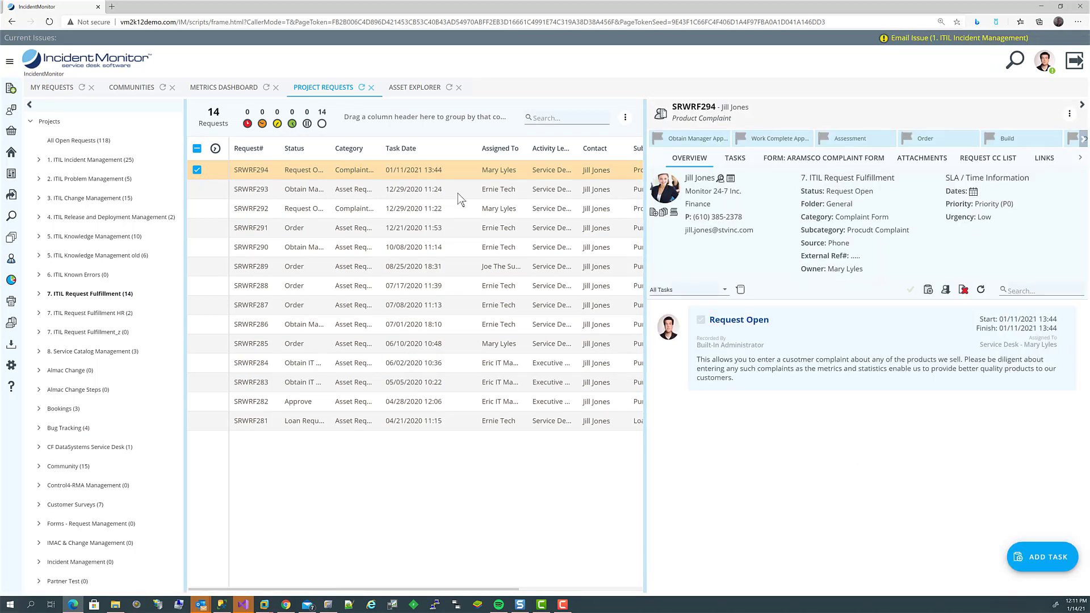
left_click(457, 193)
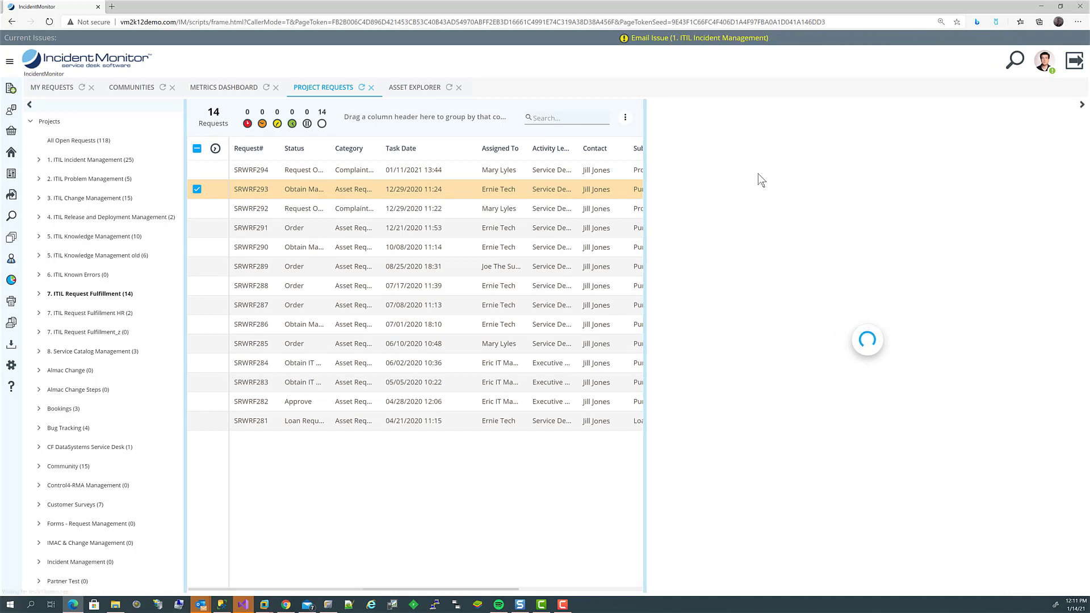
left_click(786, 159)
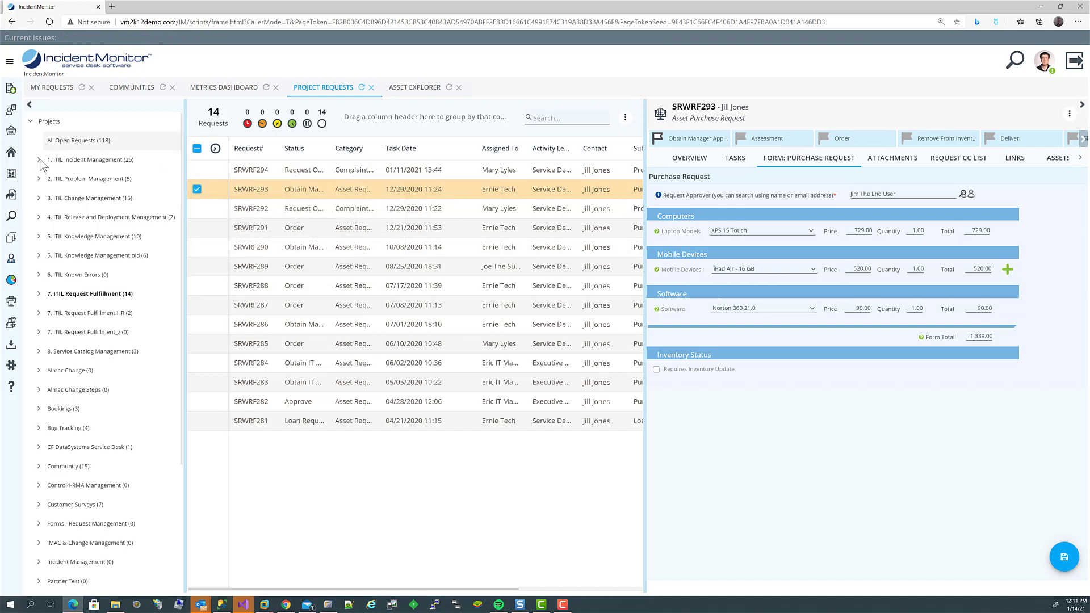
Step: Open the Kanban board and move the "No Access to SharePoint" card from No active milestone to Assigned
left_click(10, 261)
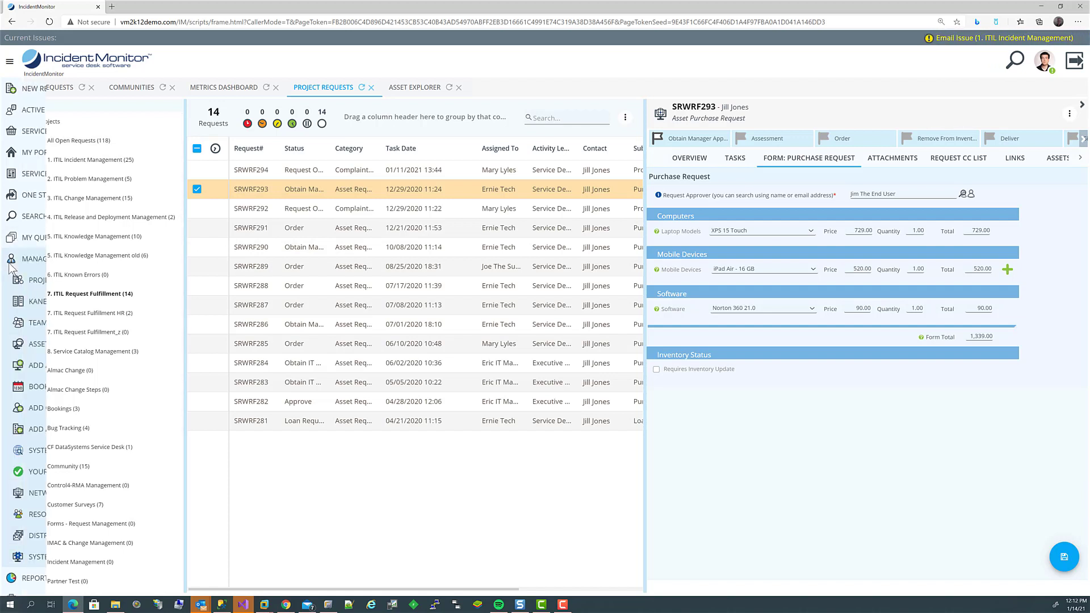
left_click(50, 302)
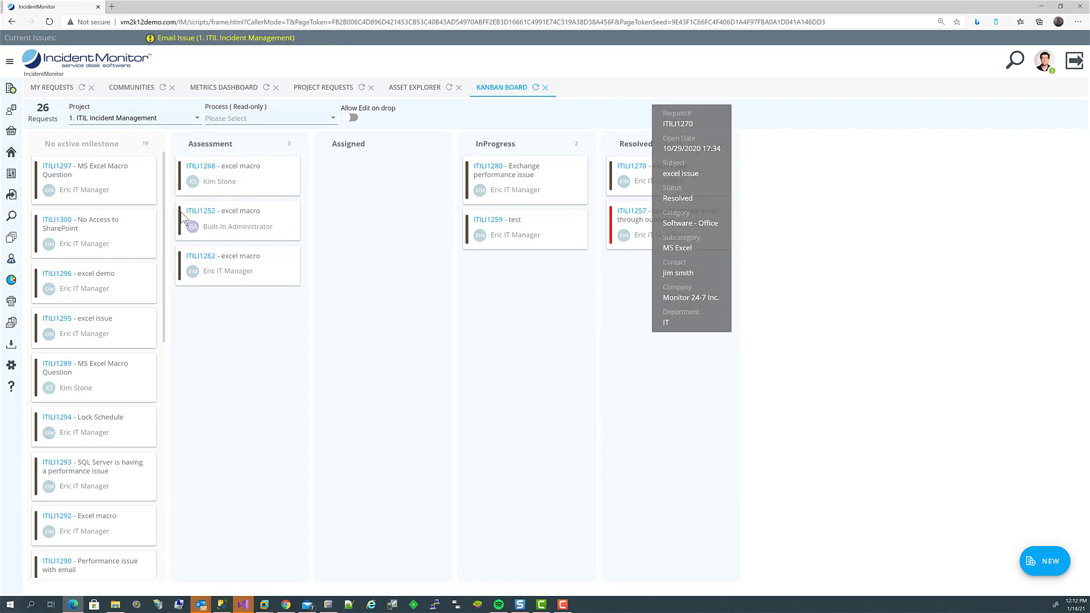
left_click_drag(197, 240, 401, 315)
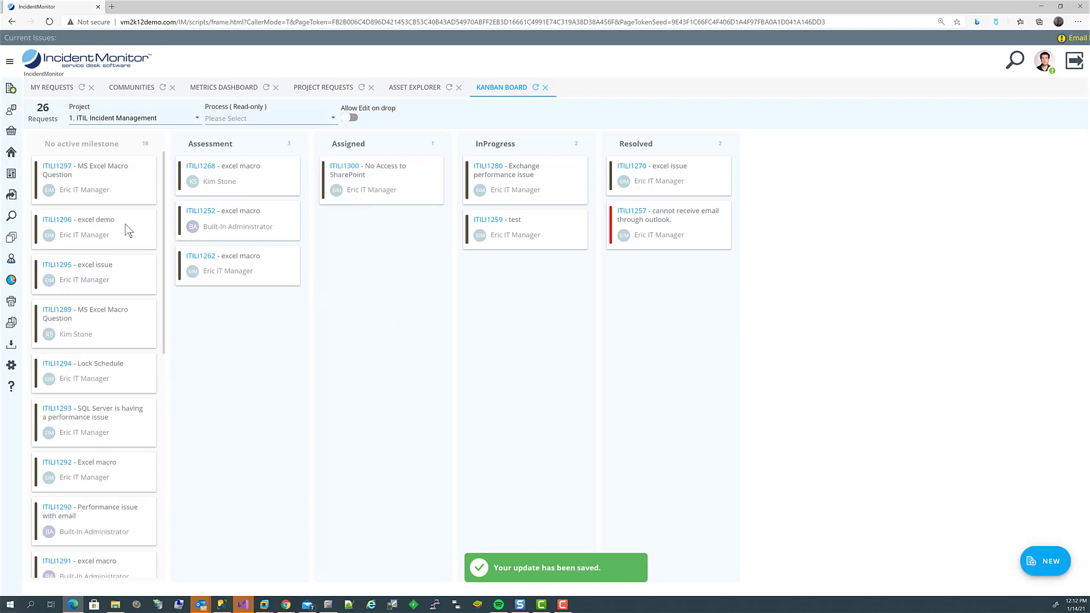
Step: Move the "excel demo" card on the Kanban board from No active milestone to InProgress
left_click_drag(127, 229, 540, 292)
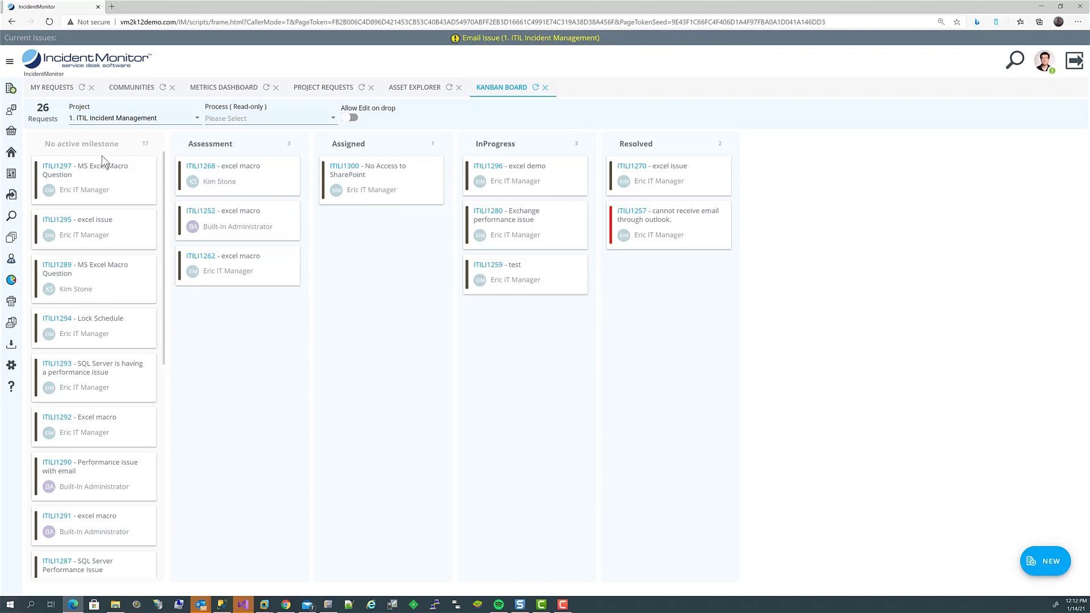
Step: Open Team Explorer and show the requests board of the Level 1 Service Desk team
left_click(12, 260)
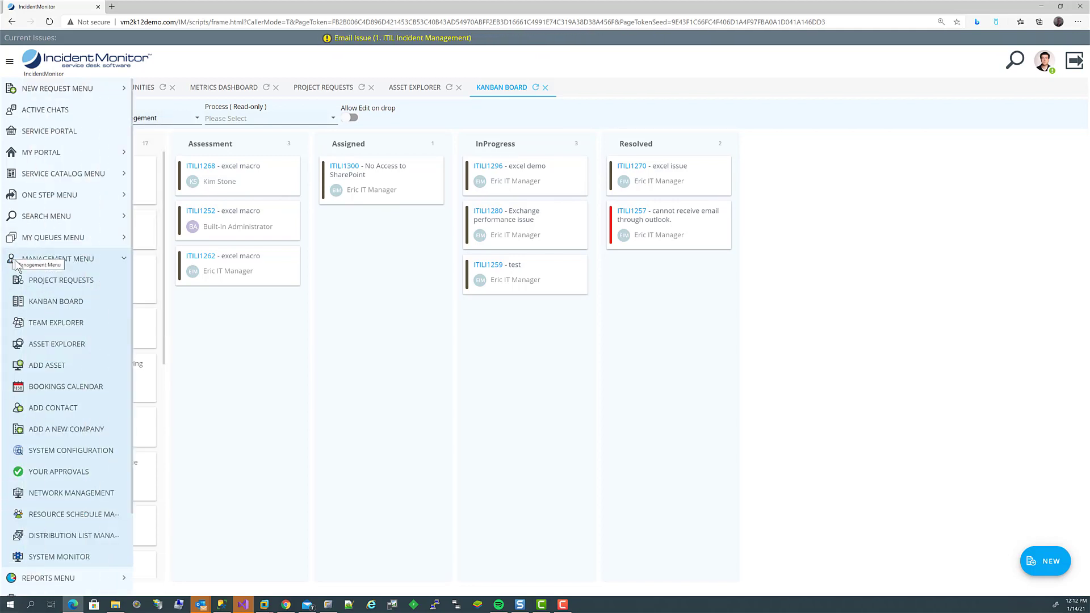
left_click(42, 321)
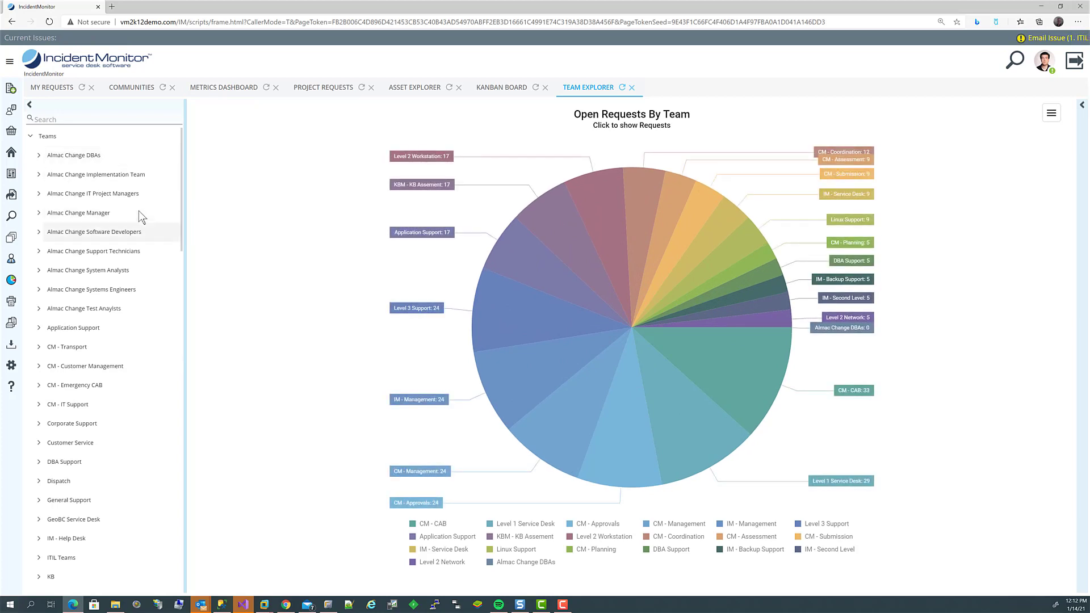
left_click_drag(181, 197, 175, 314)
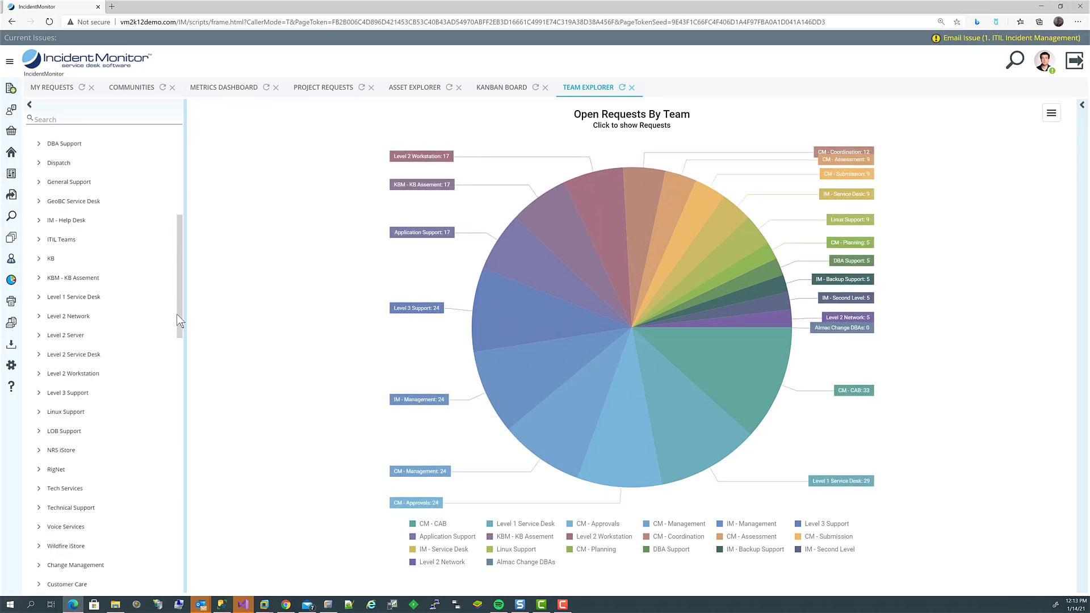
scroll(177, 315, "down", 3)
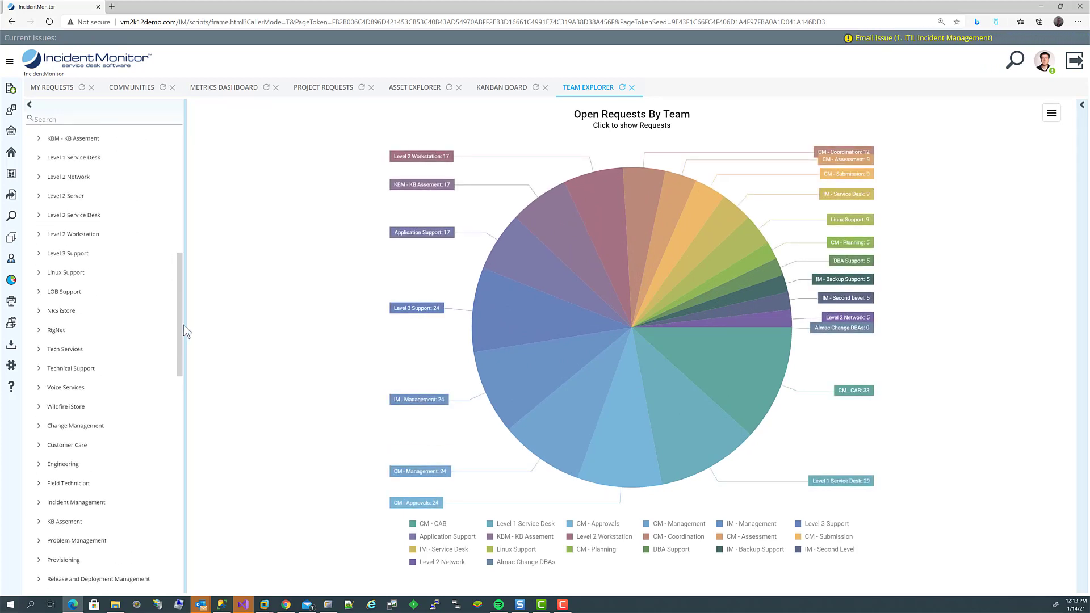
left_click(84, 159)
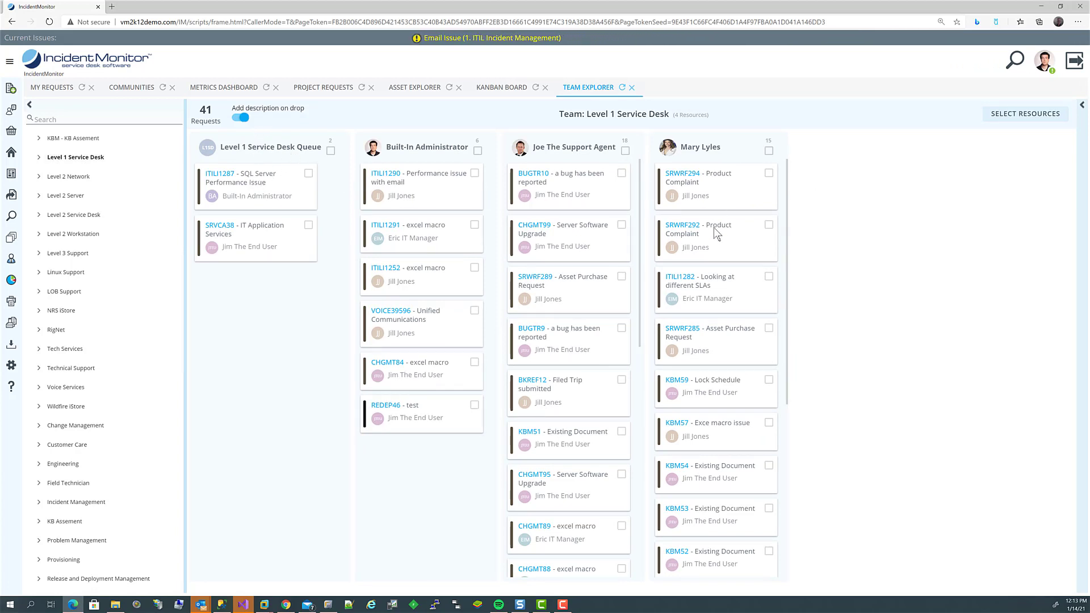
Step: Reassign Product Complaint SRWRF292 to Built-In Administrator with the description "Please take a look at this", and collapse the team list
left_click_drag(714, 227, 448, 239)
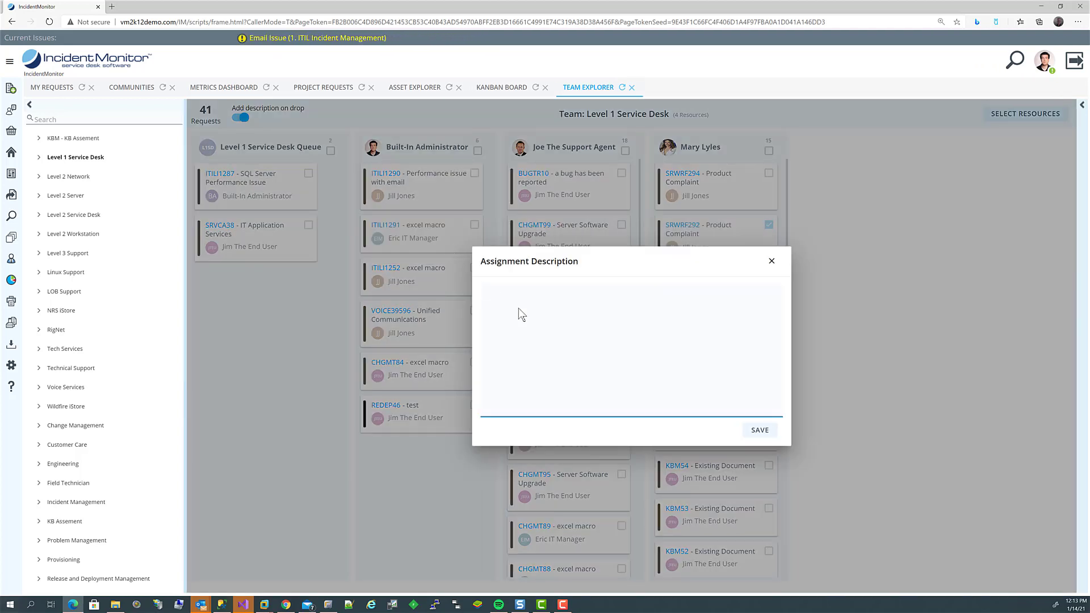
type("Please ta")
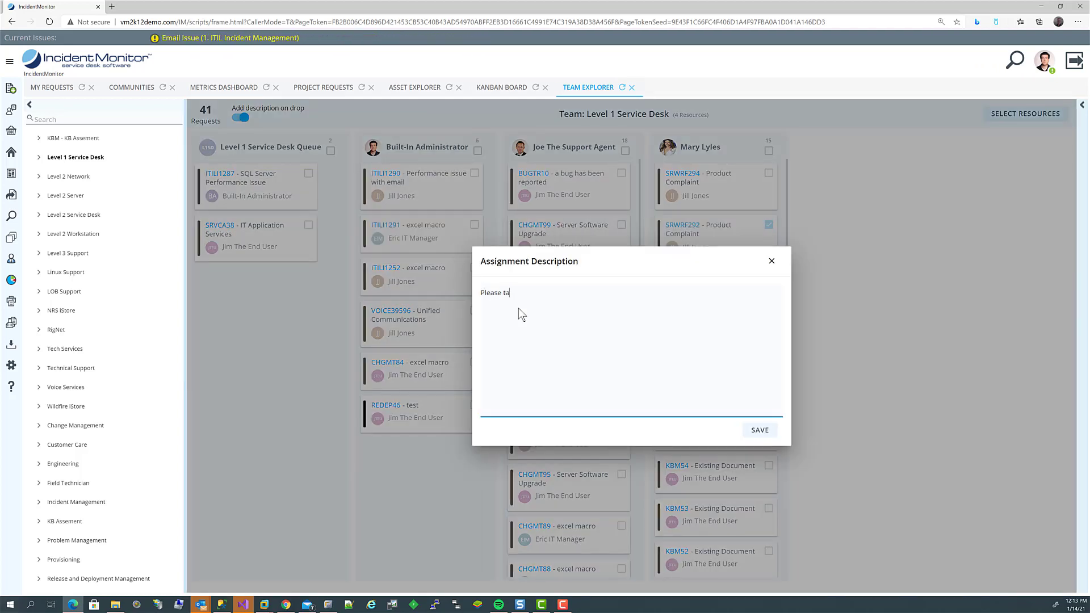
type("ke a ")
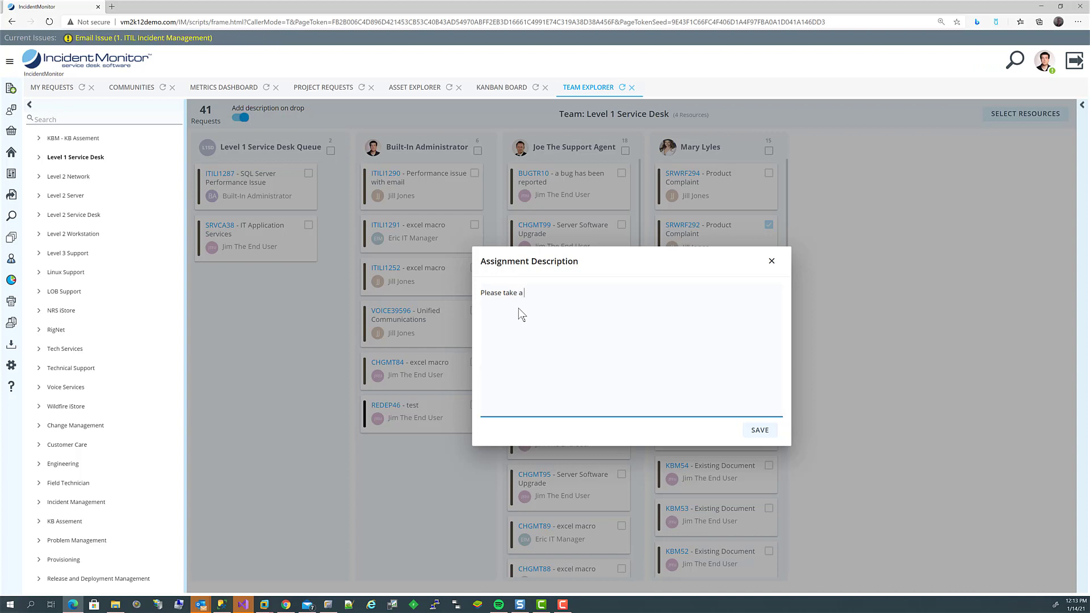
type("look at this")
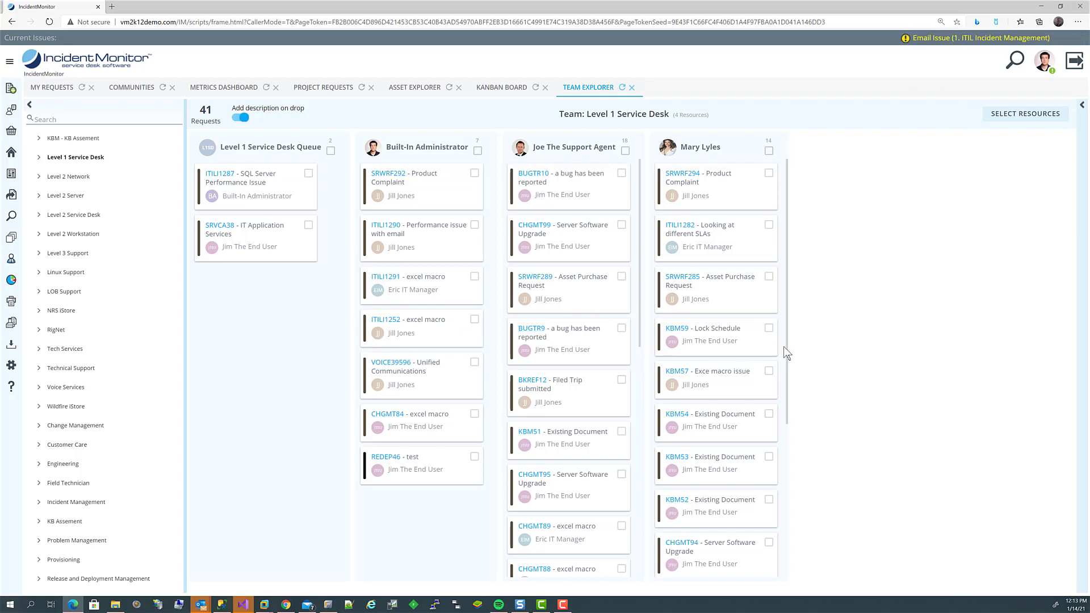
left_click_drag(786, 346, 805, 291)
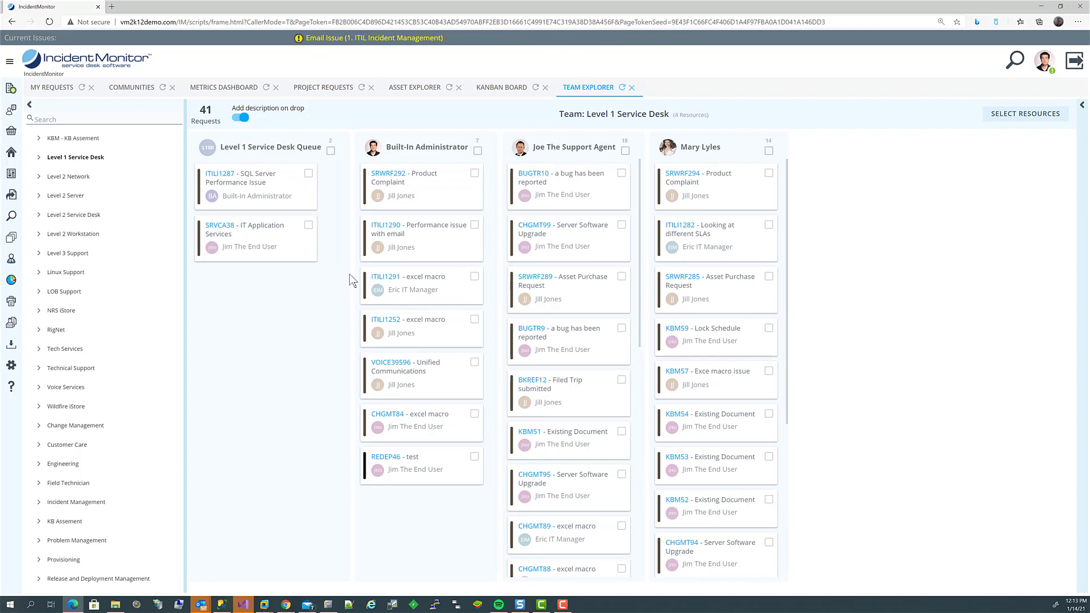
left_click(30, 106)
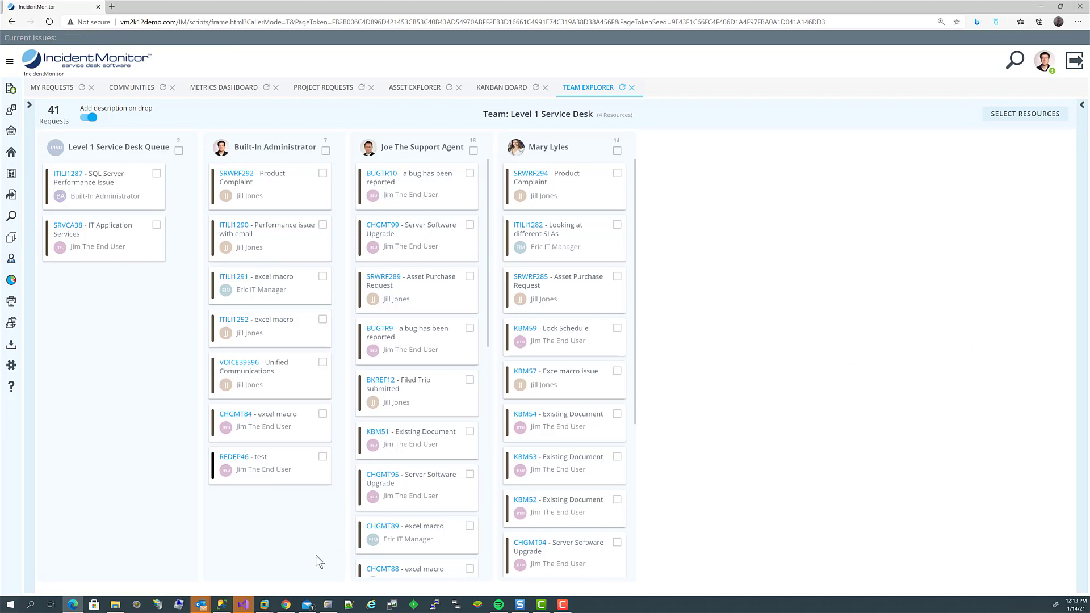
Step: Switch to the end-user portal in Chrome and start an E-mail Services chat with the message "My outlook is not working (it never does).."
left_click(286, 604)
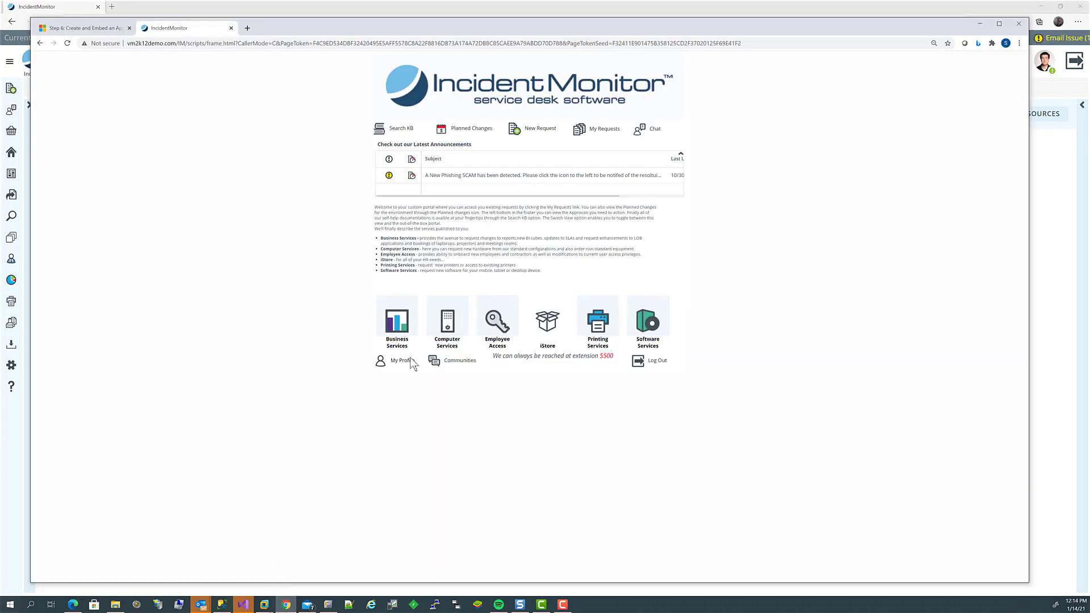
left_click(655, 129)
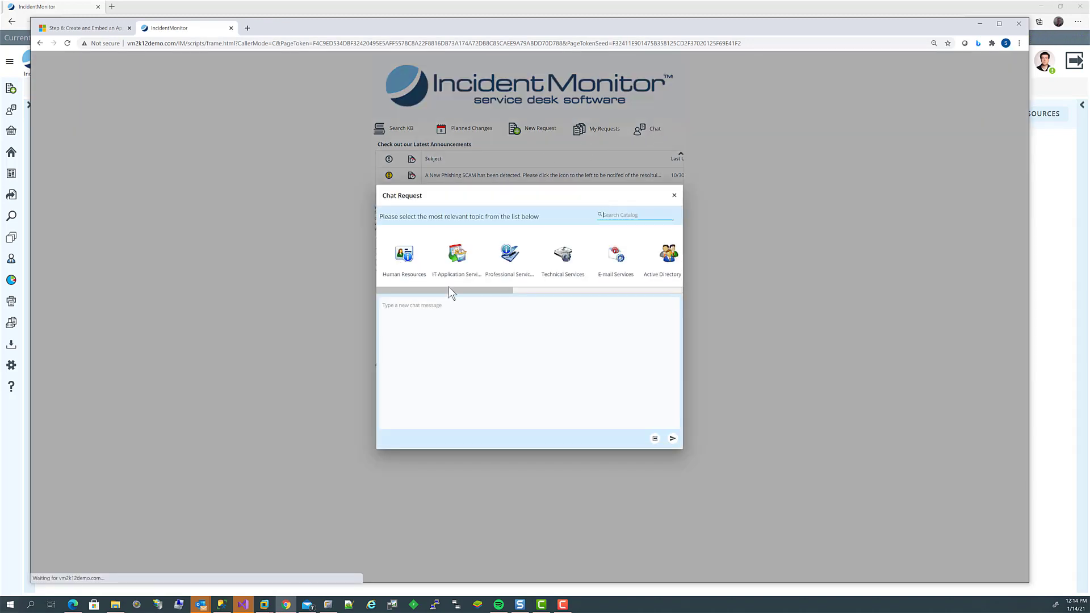
left_click_drag(448, 291, 495, 290)
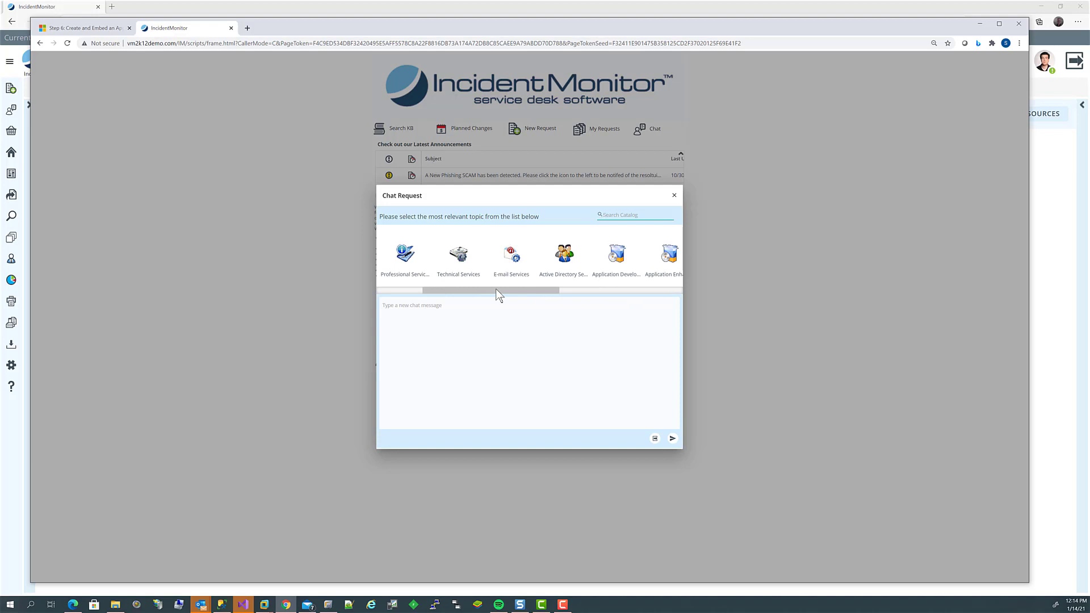
left_click(516, 261)
left_click(449, 320)
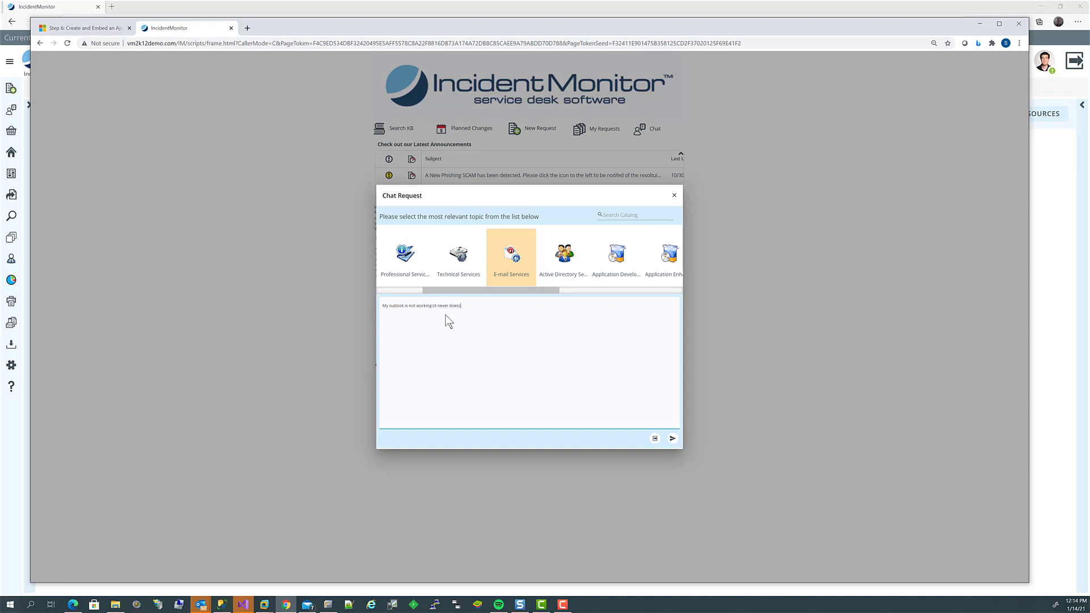
left_click(672, 439)
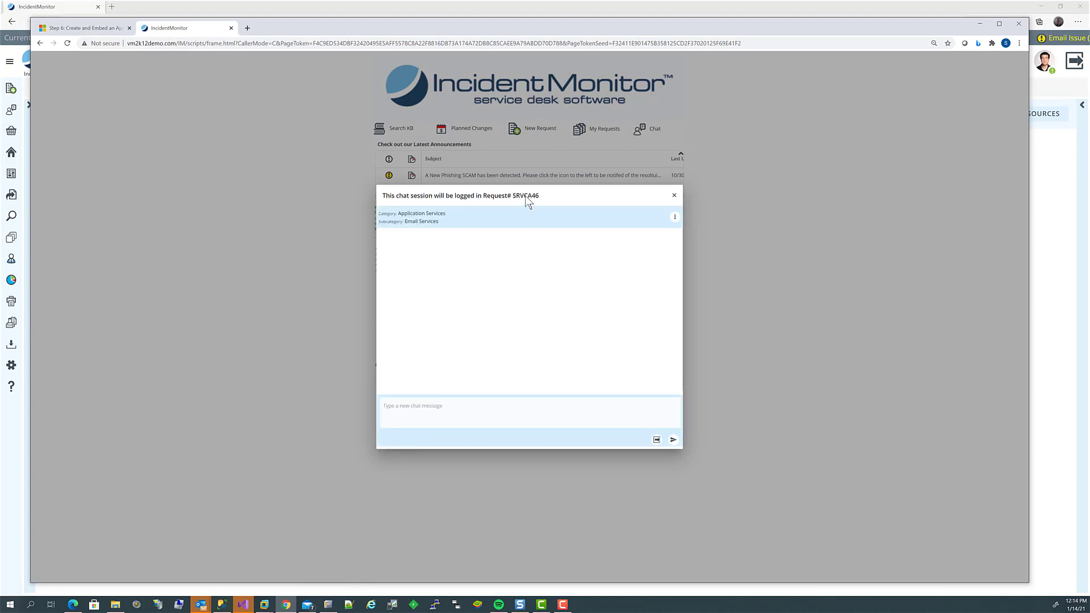
left_click_drag(525, 195, 485, 180)
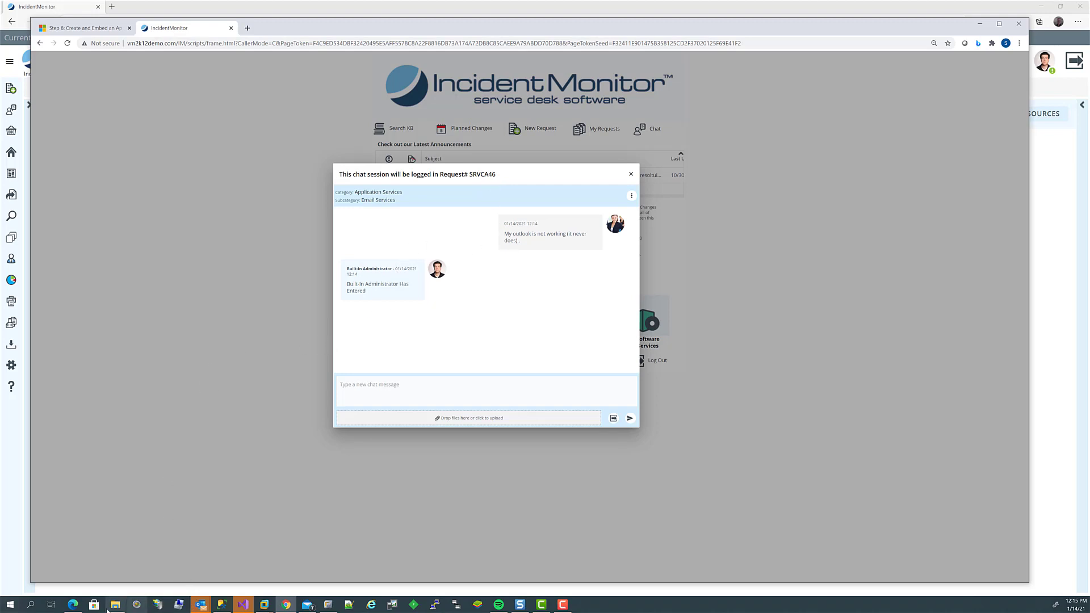
Step: Switch back to the Edge client, open Active Chats and send the reply "Yes that seems to be a problem with everyone."
left_click(77, 605)
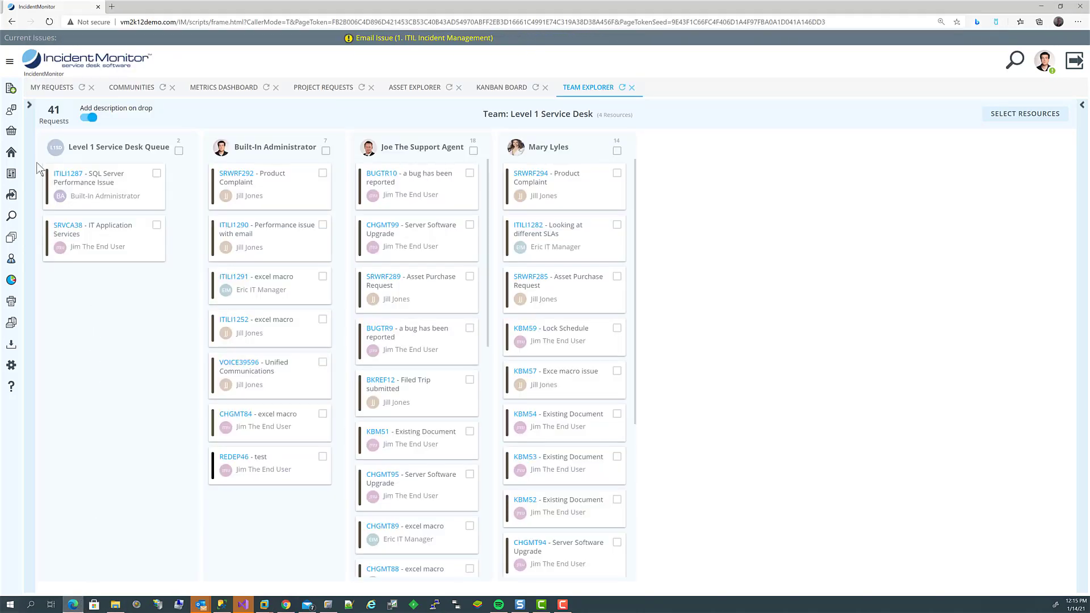
left_click(14, 112)
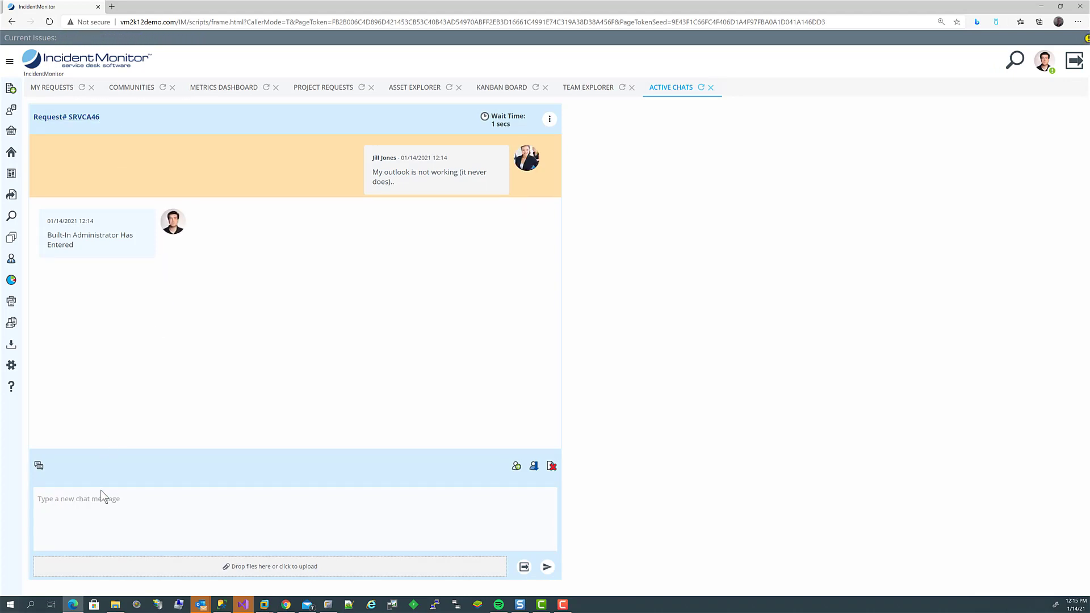
left_click(108, 514)
type("Y")
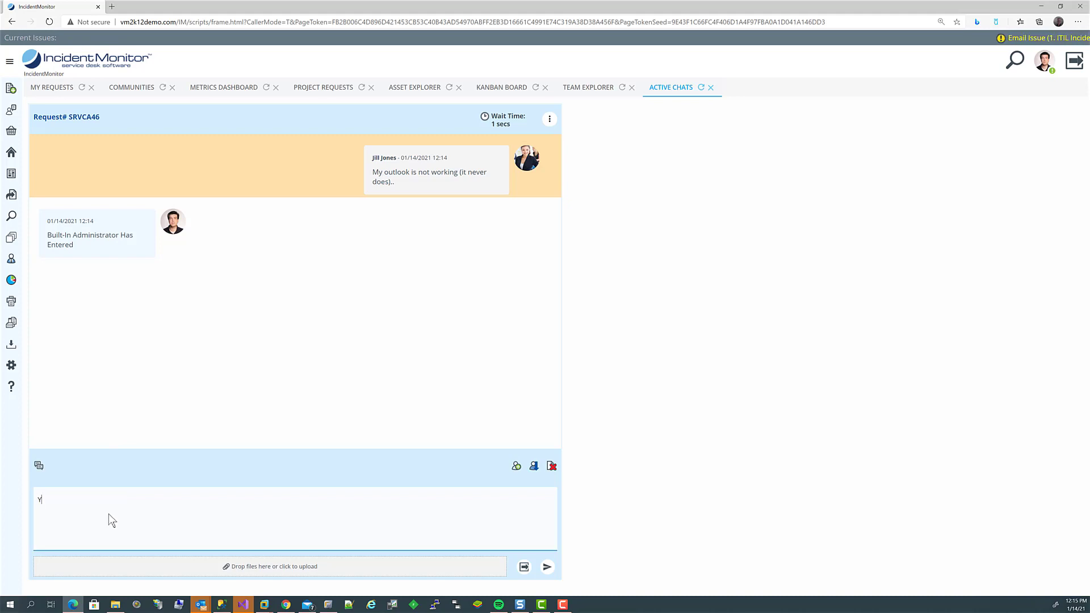
type("es that")
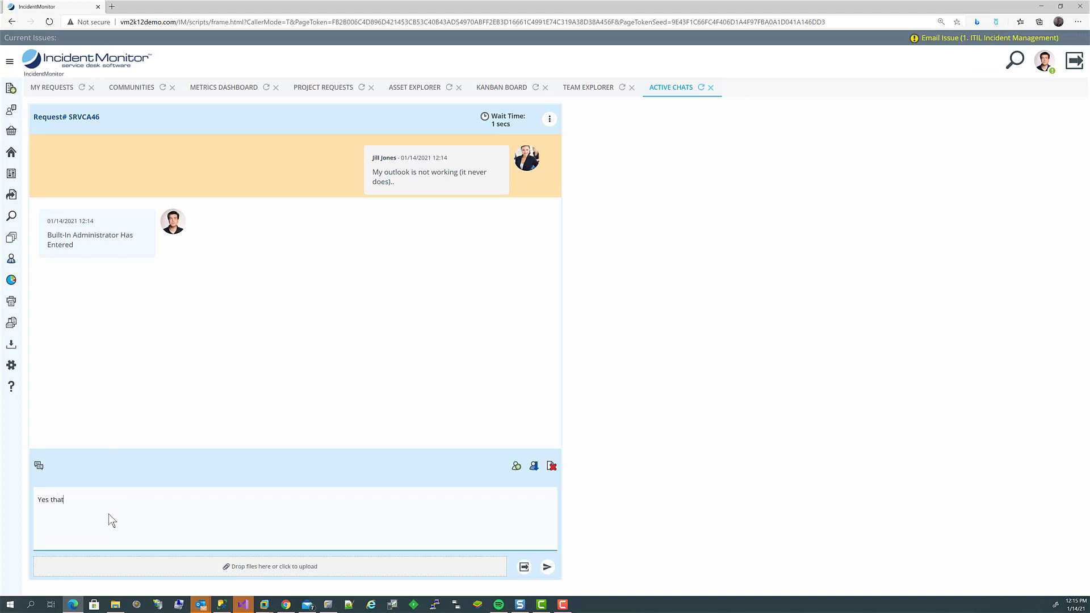
type(" seems to be ")
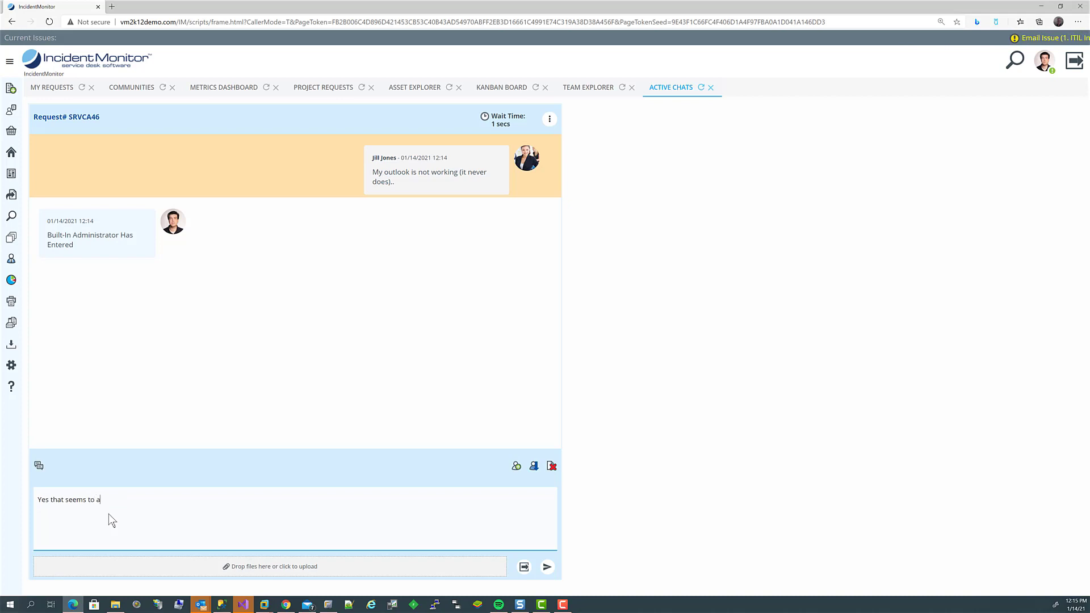
type("a por")
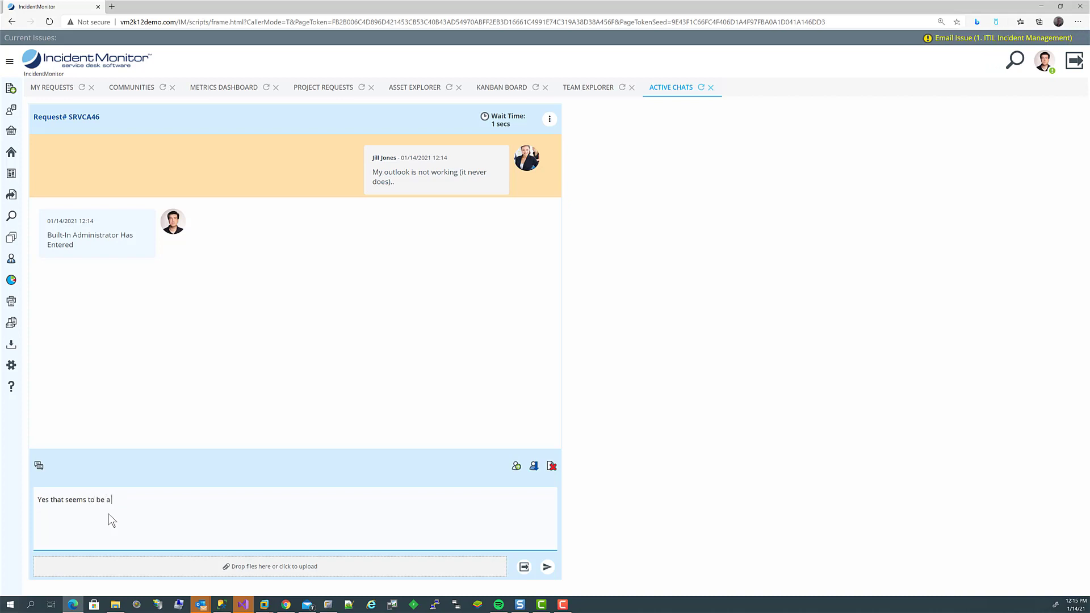
type("bl")
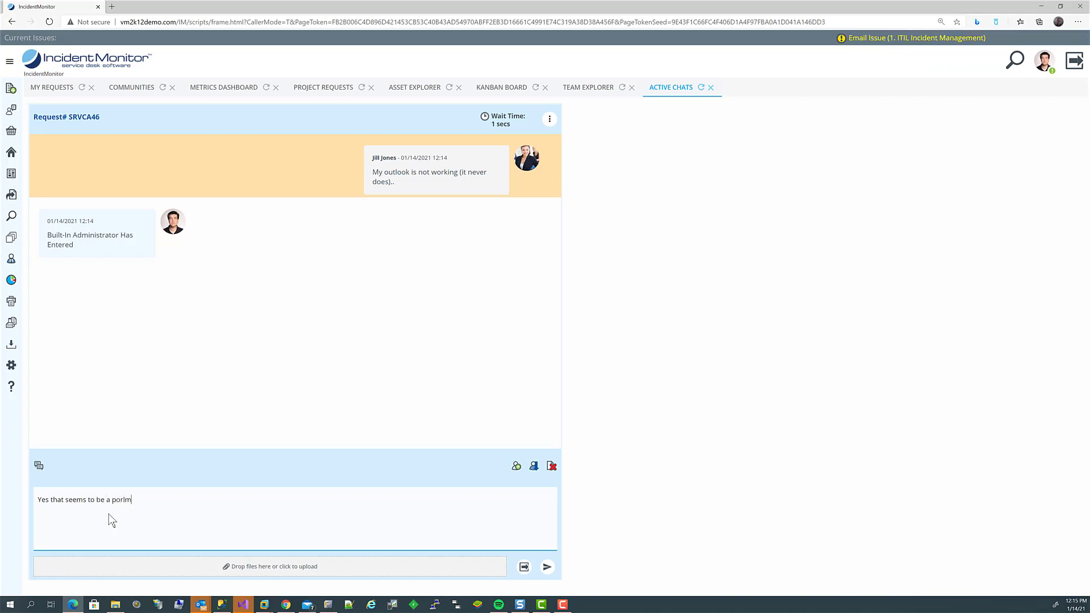
key("BackSpace")
key("BackSpace")
key("BackSpace")
key("BackSpace")
type("r")
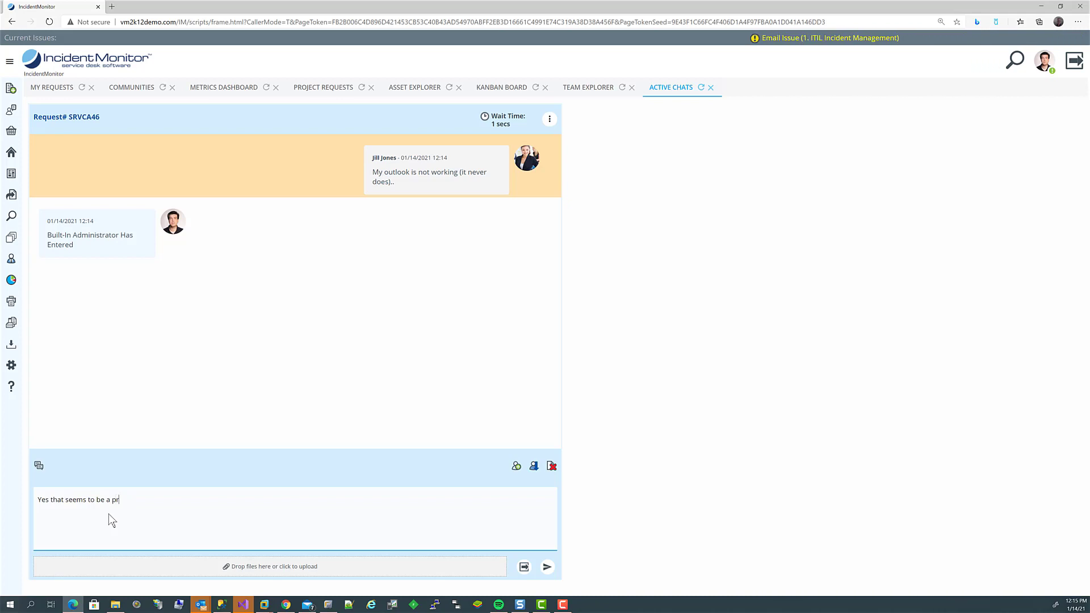
type("oblem with everyone.")
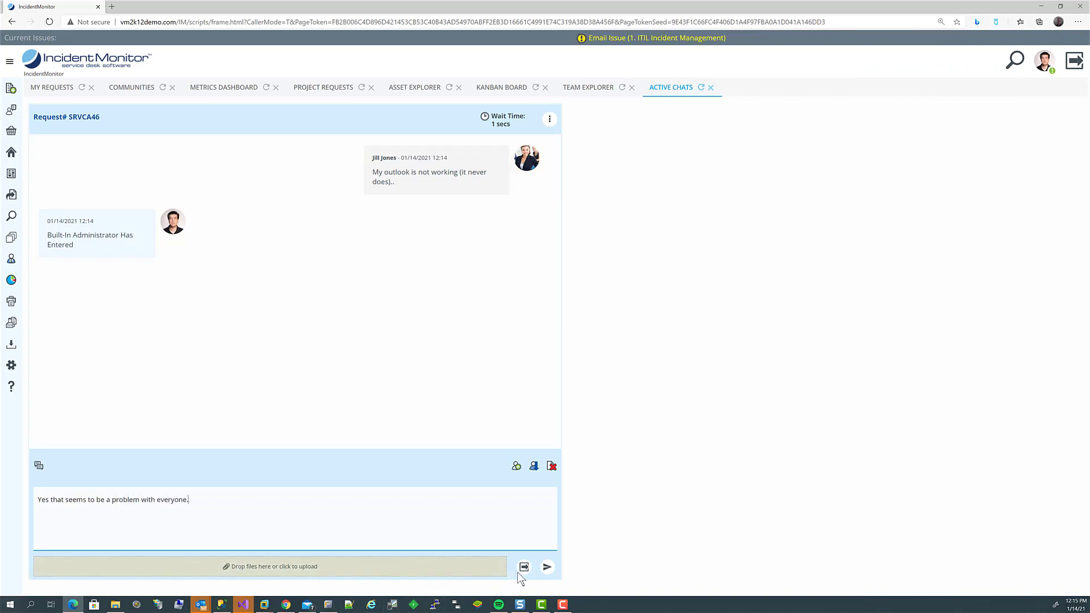
left_click(547, 566)
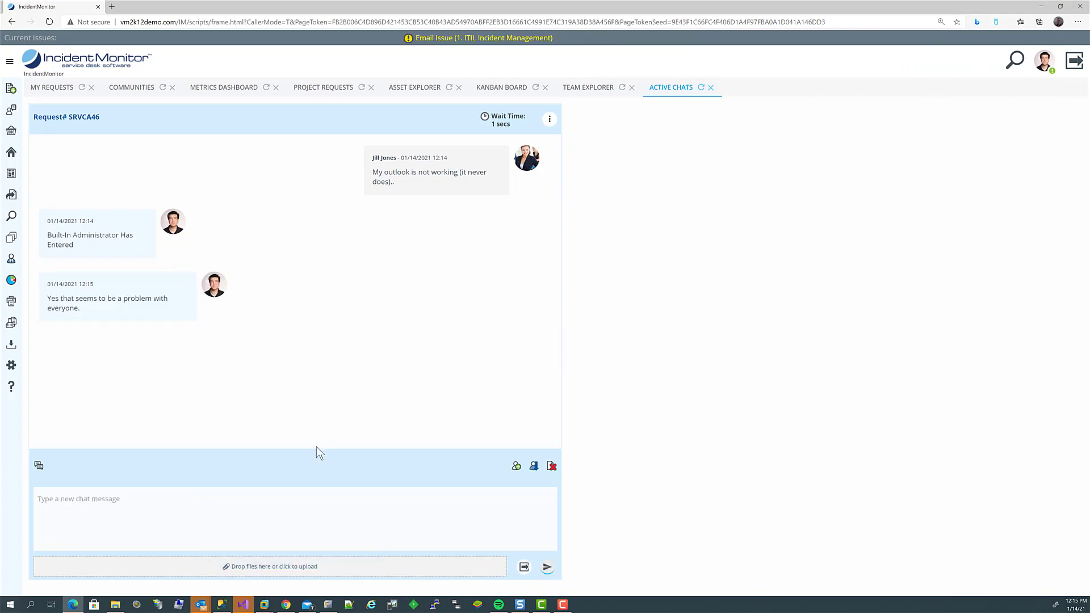
Step: Check the portal chat in Chrome for the reply, and return to Active Chats in Edge to examine the conversation's options
left_click(288, 605)
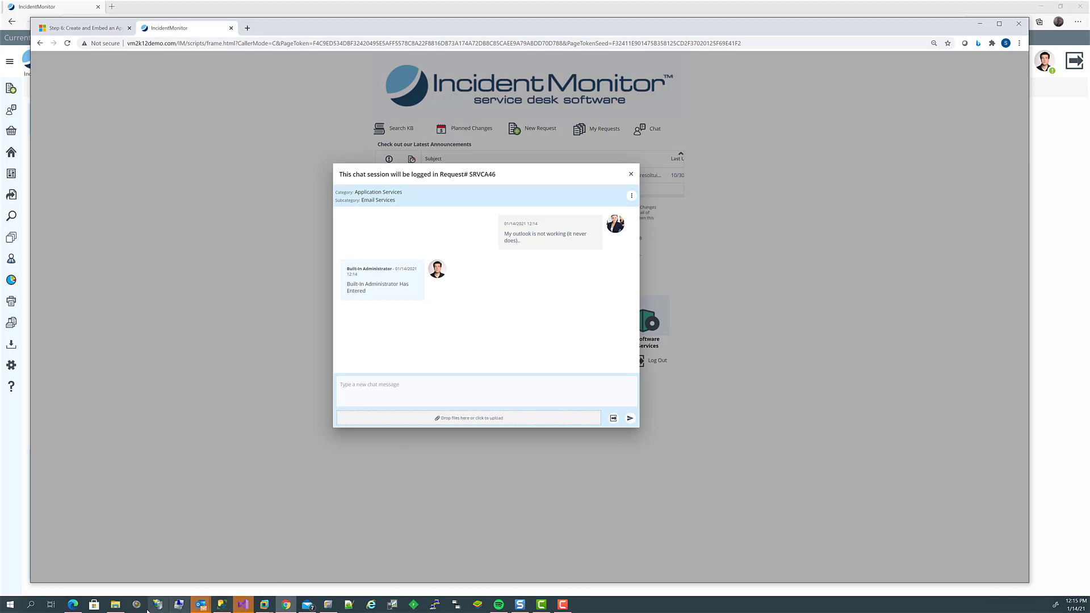
mouse_move(80, 607)
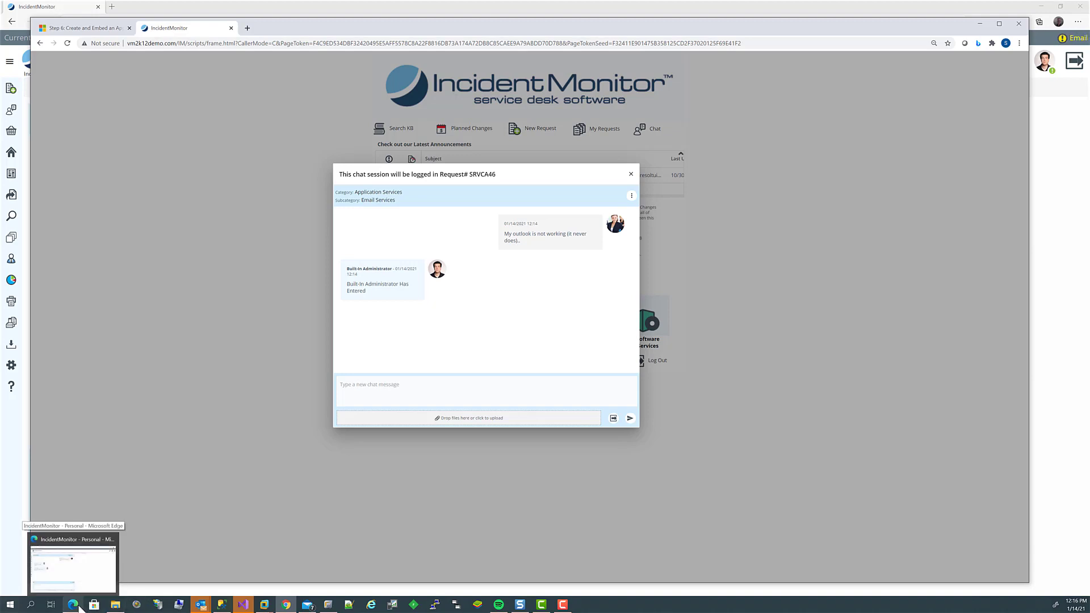
left_click(72, 567)
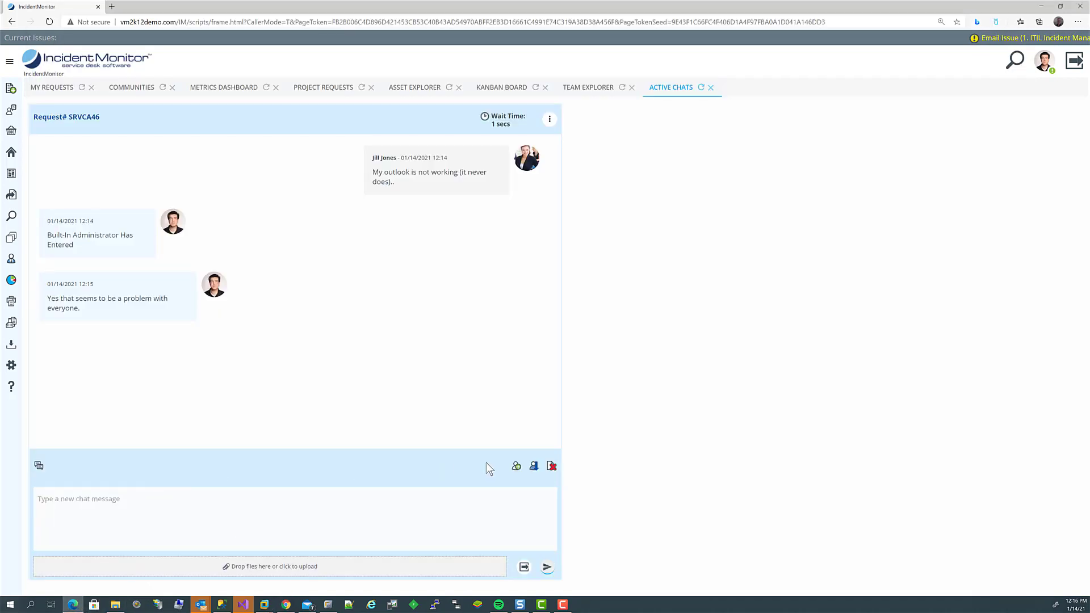
left_click(516, 465)
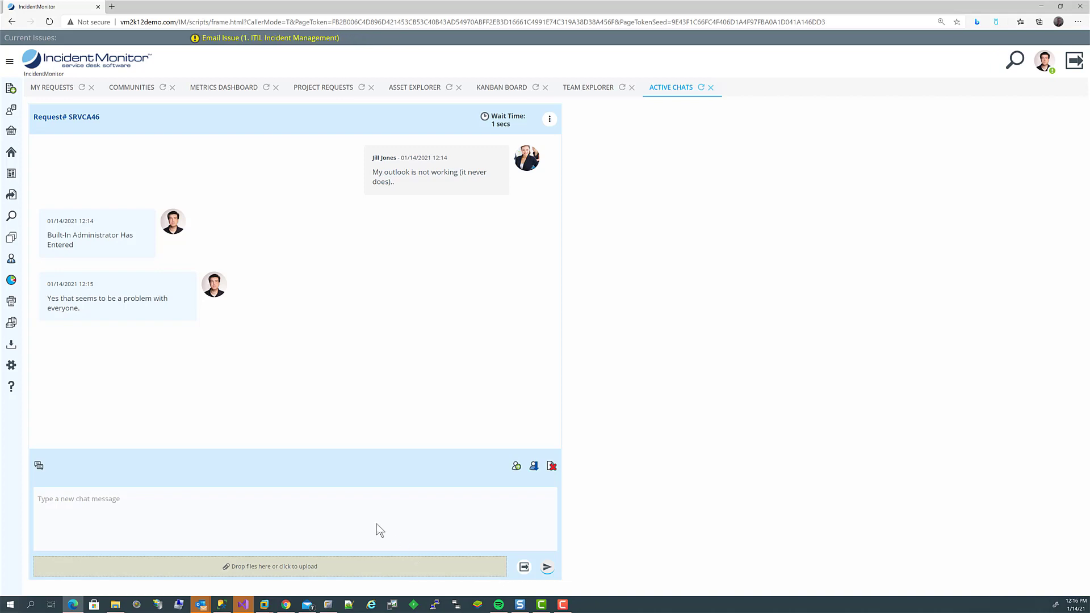
left_click(283, 495)
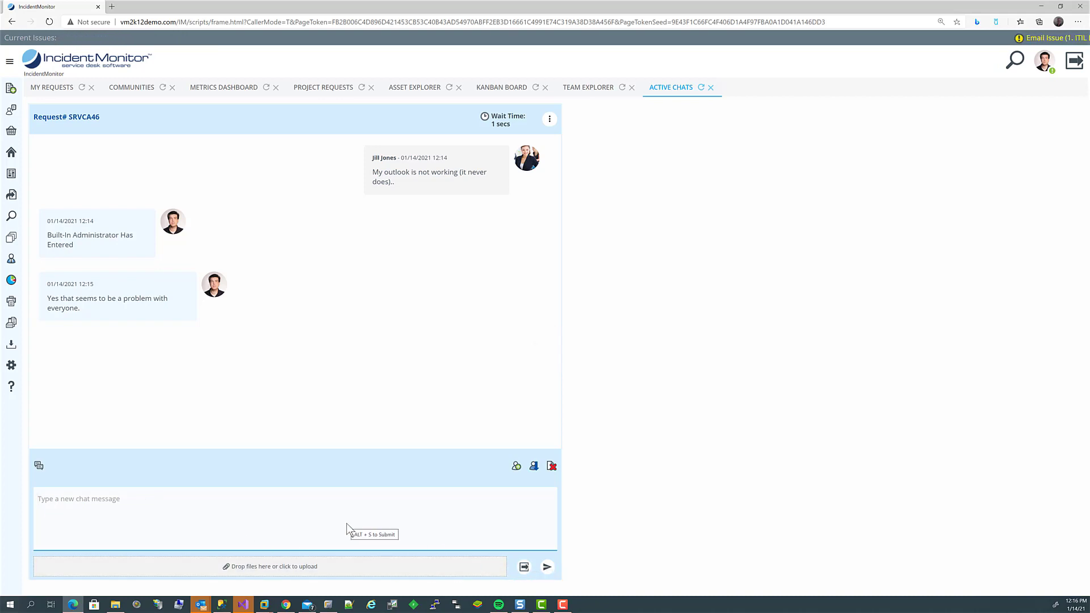
Step: Switch to the end-user portal in Chrome and leave the chat session
left_click(286, 605)
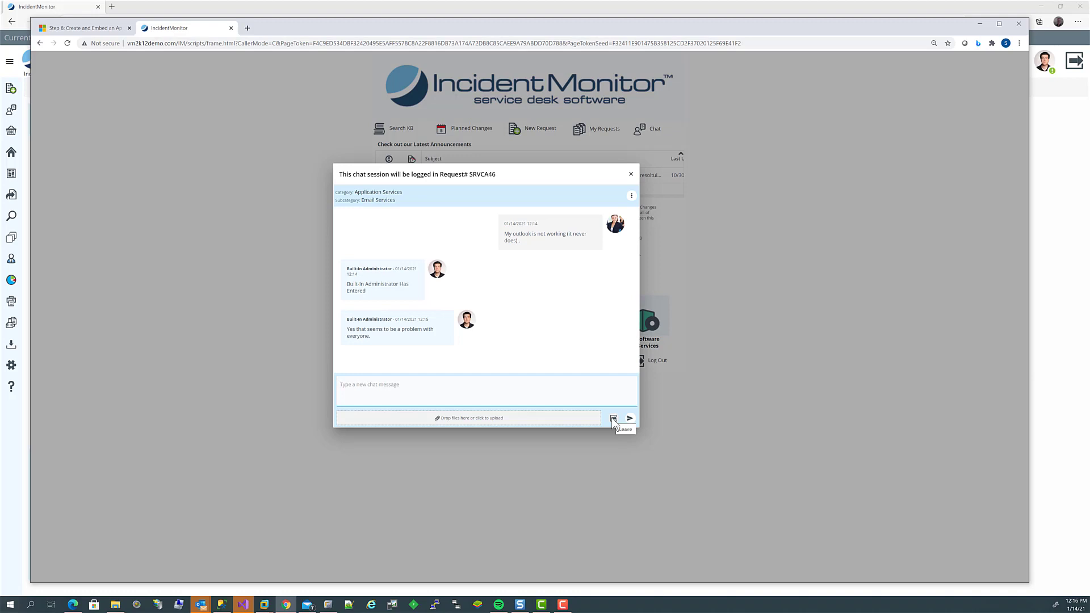
left_click(613, 419)
left_click(611, 417)
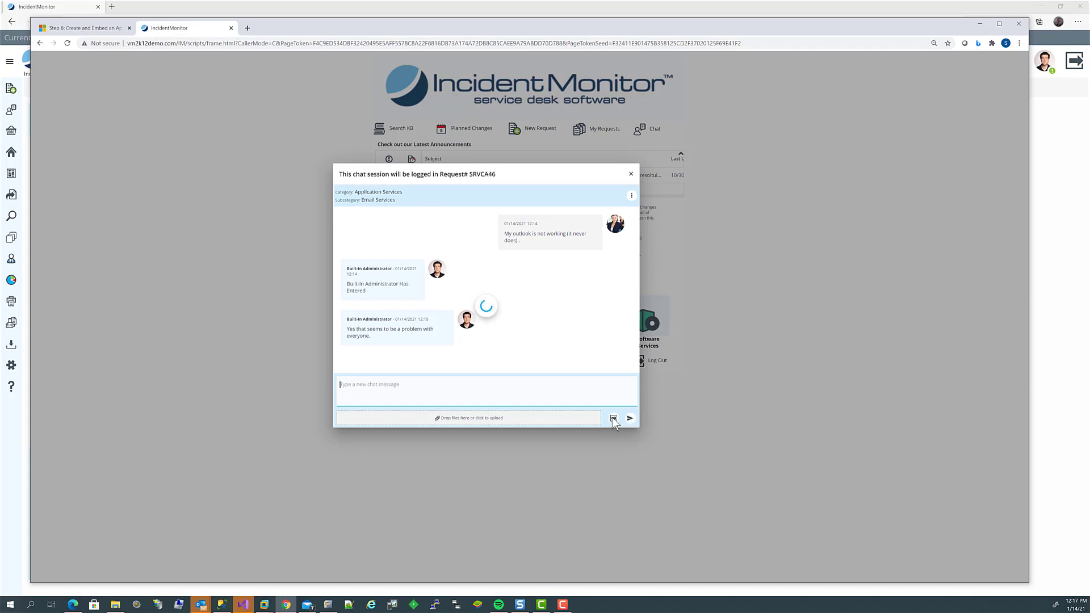